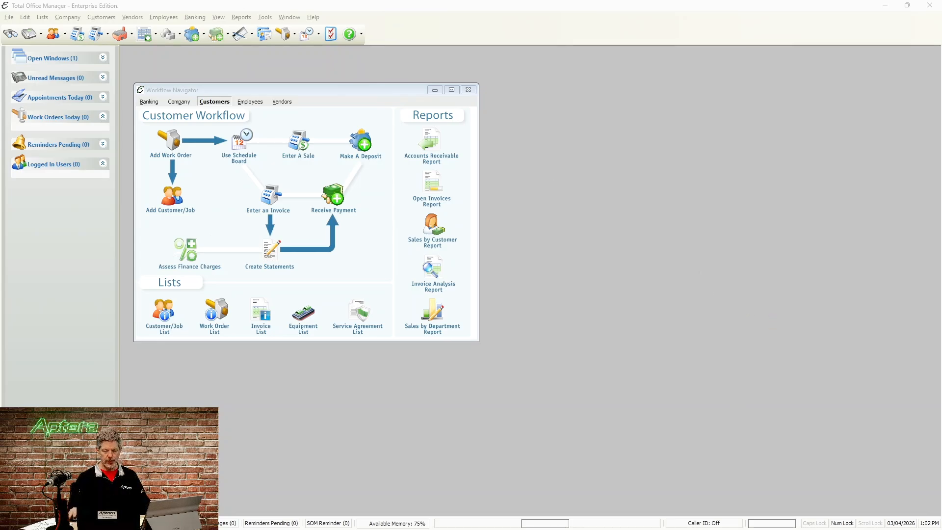
Step: Close the Workflow Navigator and hide the Information Center to clear the workspace
left_click(468, 90)
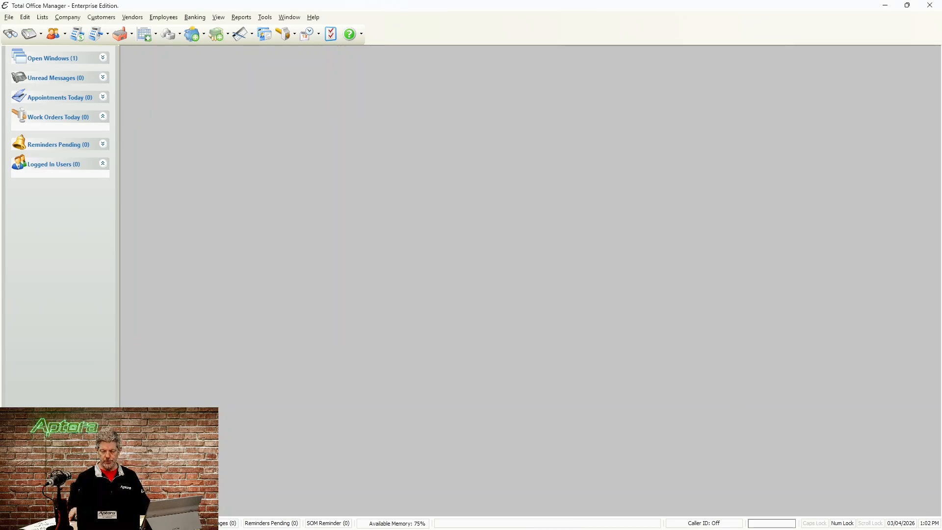
left_click(219, 19)
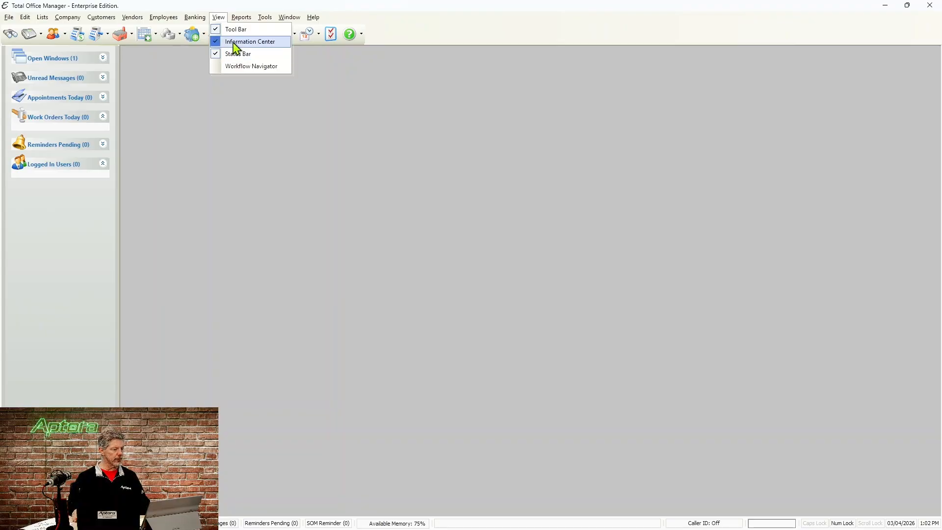
left_click(234, 43)
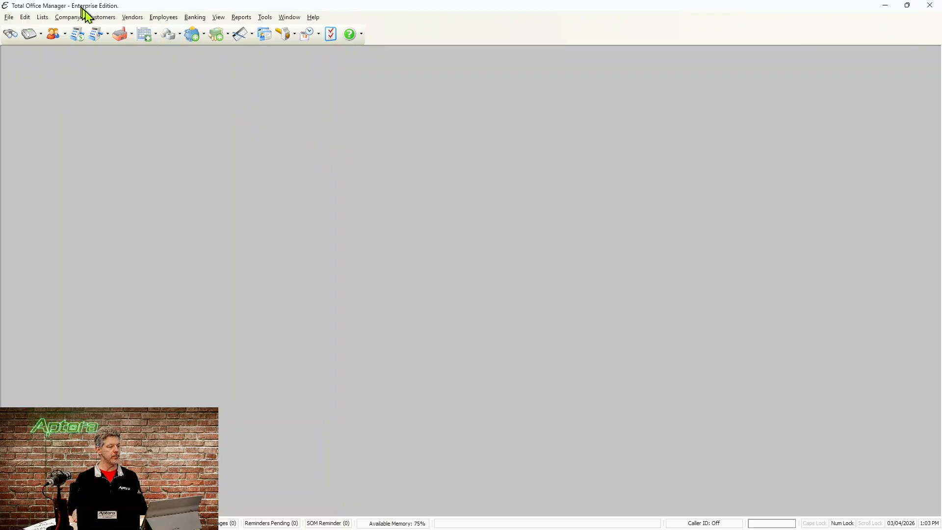
Step: Open the Customer:Job List and reposition its window nearer the middle of the workspace
left_click(93, 17)
left_click(119, 41)
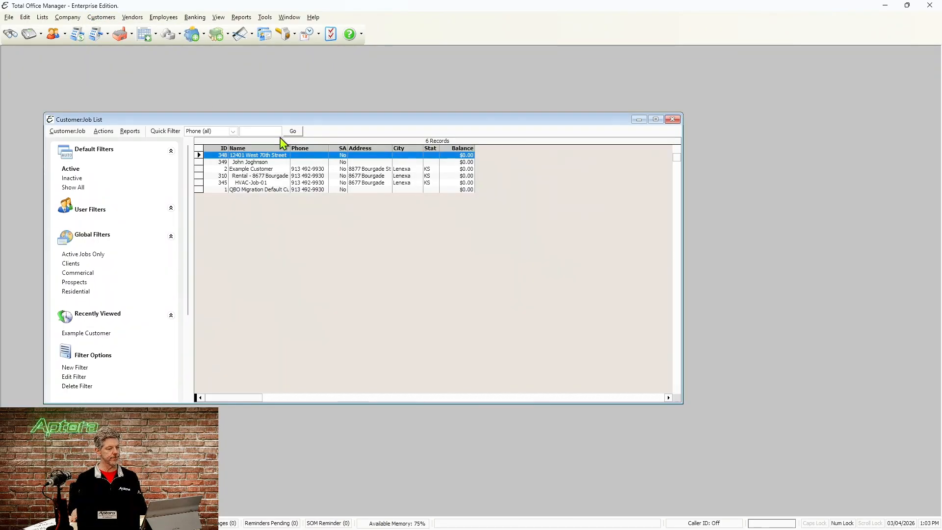
left_click_drag(289, 120, 368, 116)
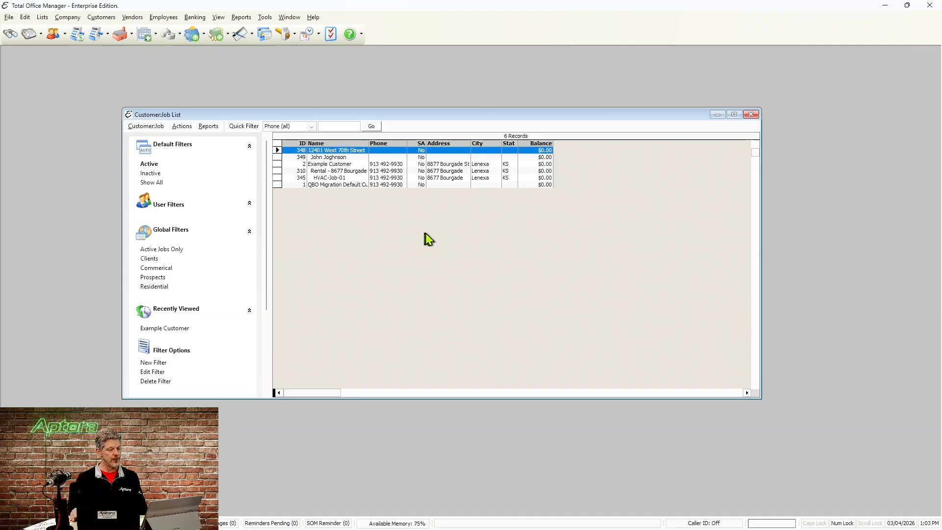
Step: Review the columns that can be shown in the Customer:Job List, leaving the column selection as it is
left_click(338, 165)
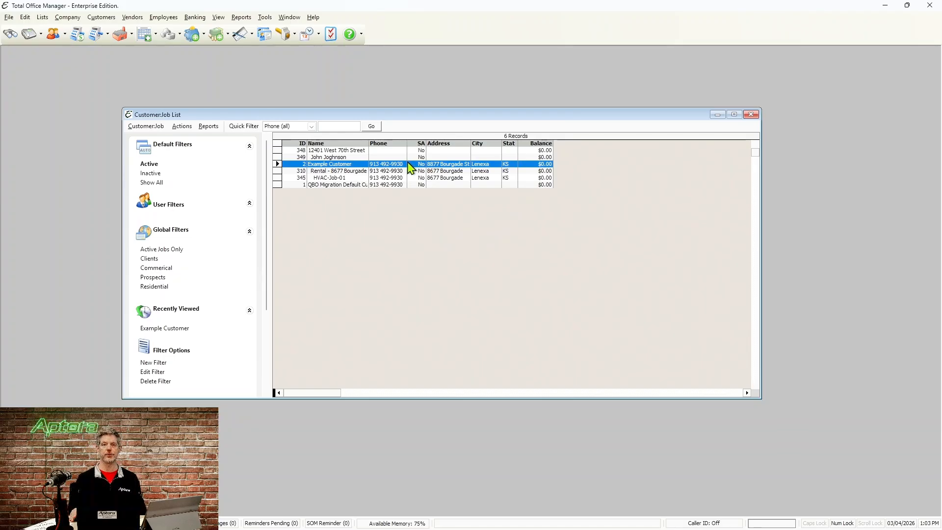
left_click(154, 127)
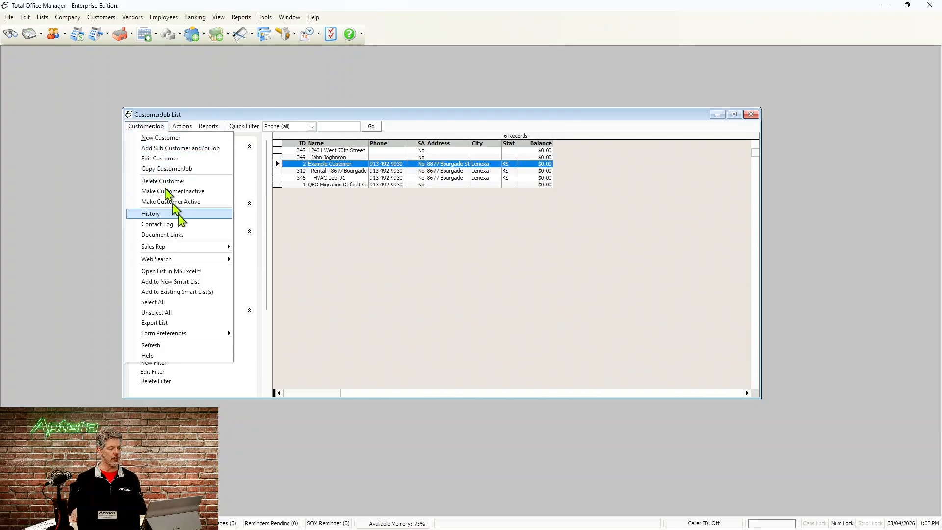
mouse_move(216, 337)
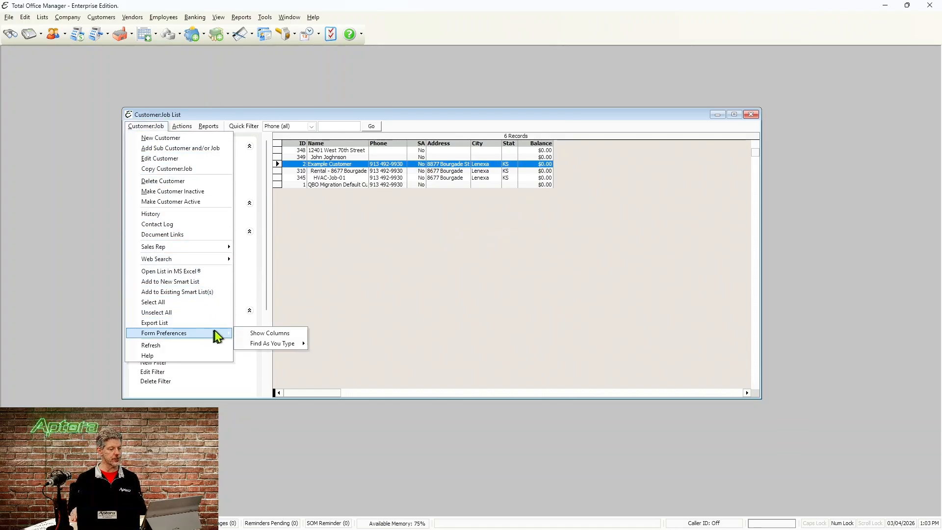
left_click(278, 334)
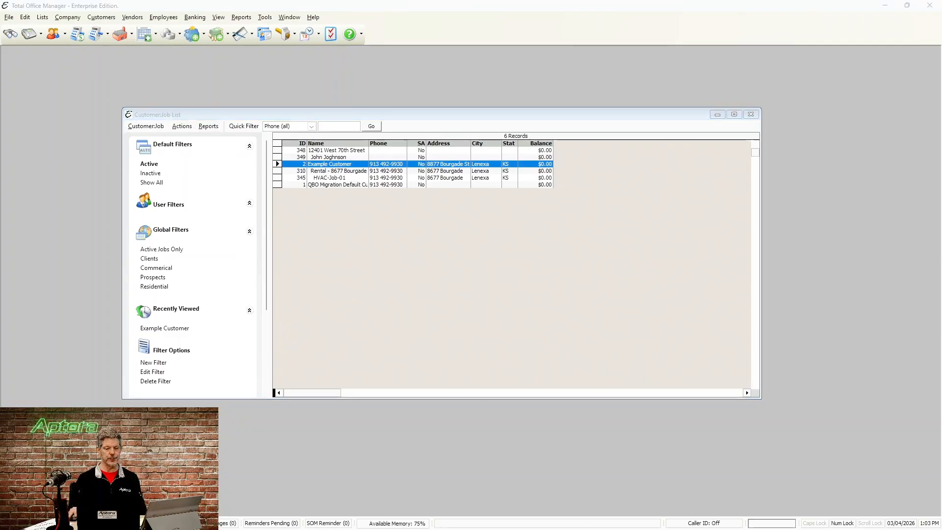
left_click_drag(494, 214, 617, 130)
scroll(646, 266, "down", 10)
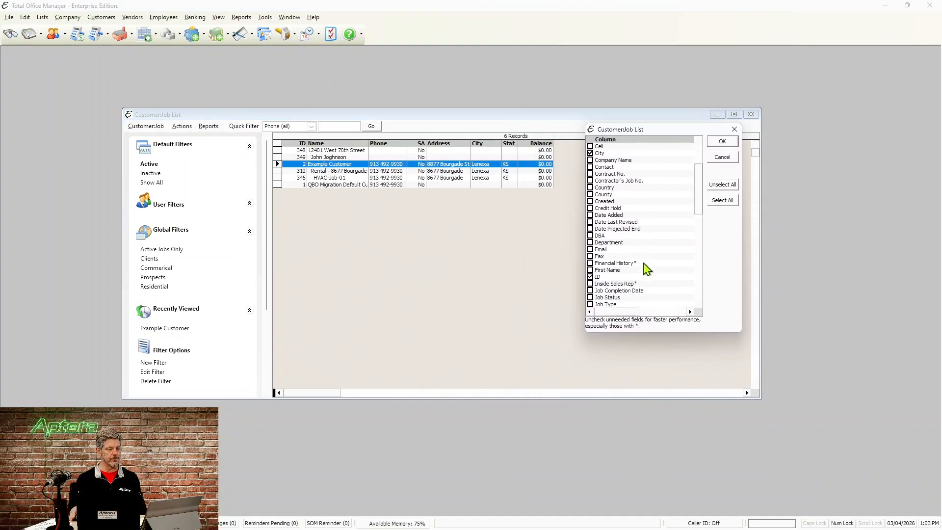
scroll(650, 265, "down", 7)
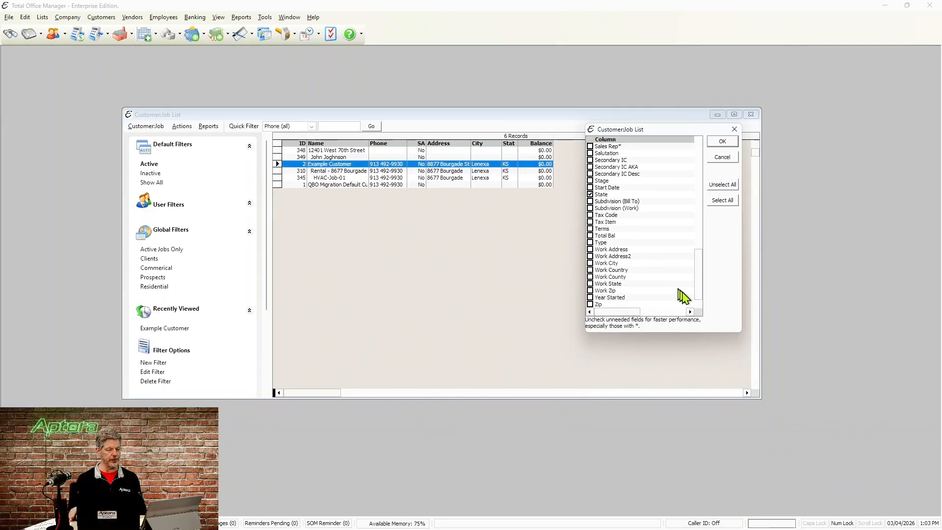
scroll(662, 280, "up", 2)
scroll(660, 264, "up", 1)
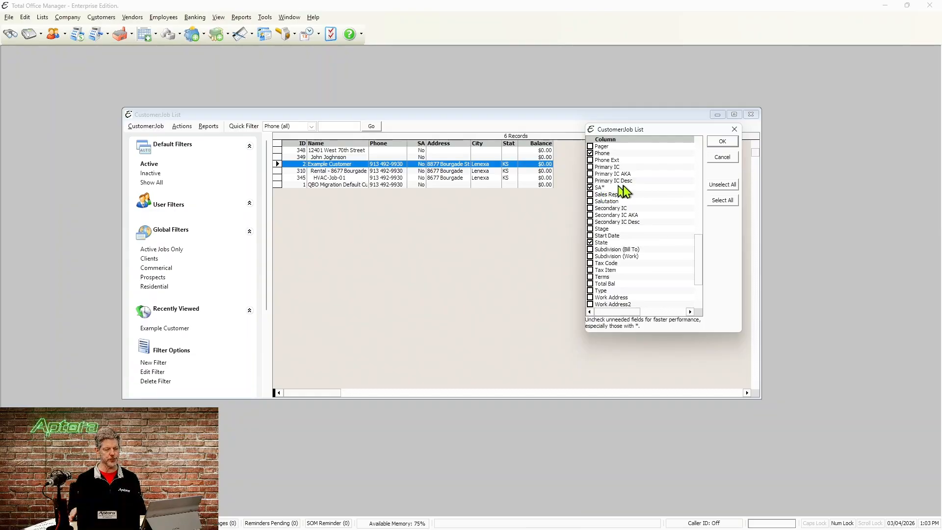
scroll(632, 211, "up", 5)
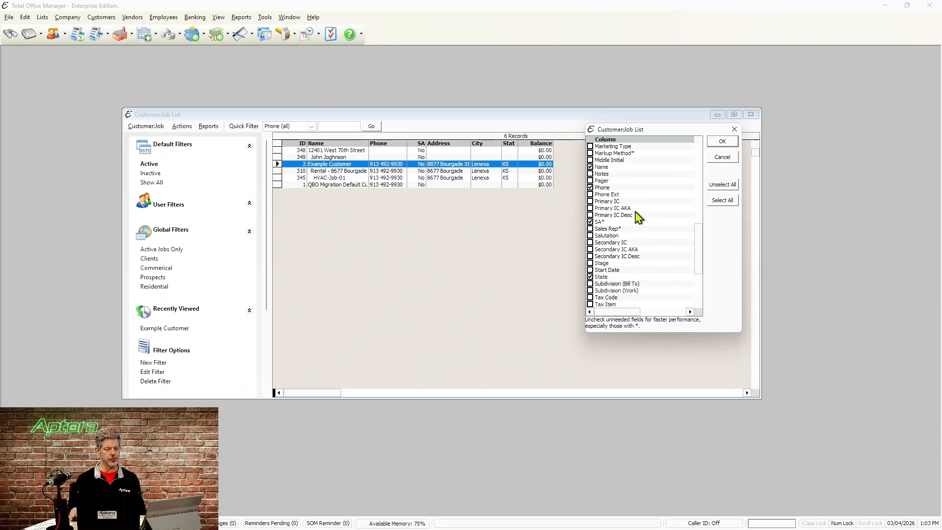
scroll(639, 214, "up", 4)
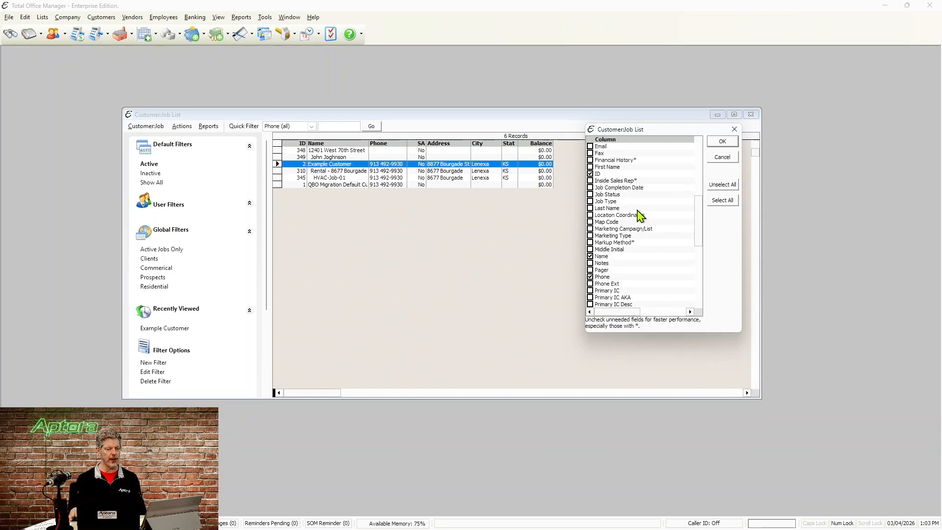
scroll(641, 216, "up", 1)
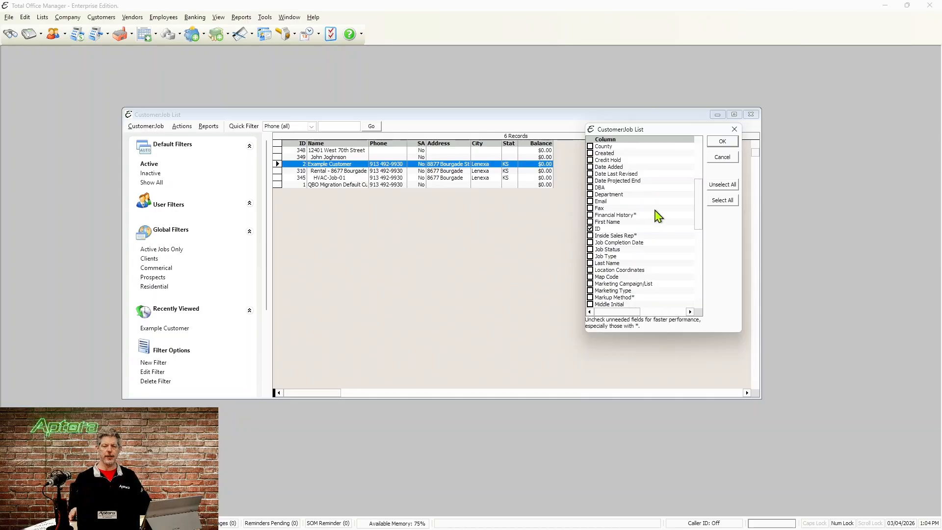
left_click(721, 159)
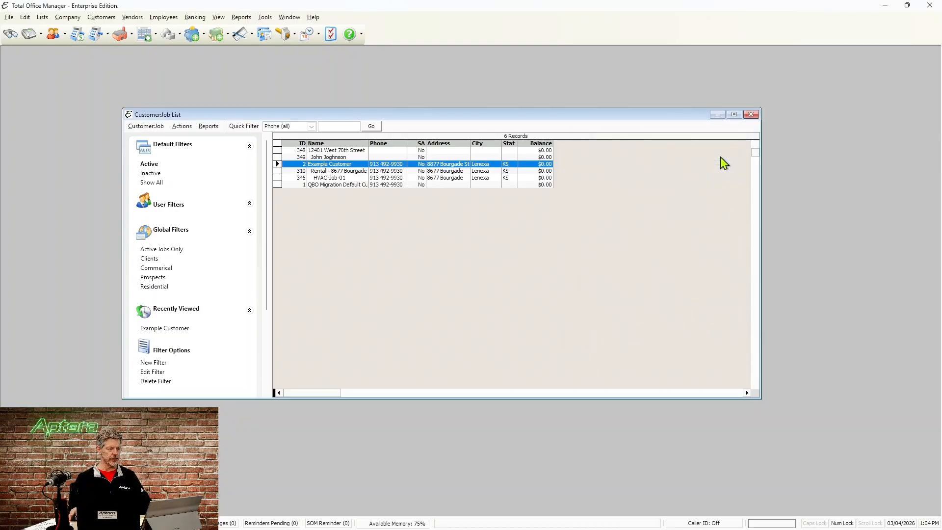
left_click(332, 157)
left_click(333, 151)
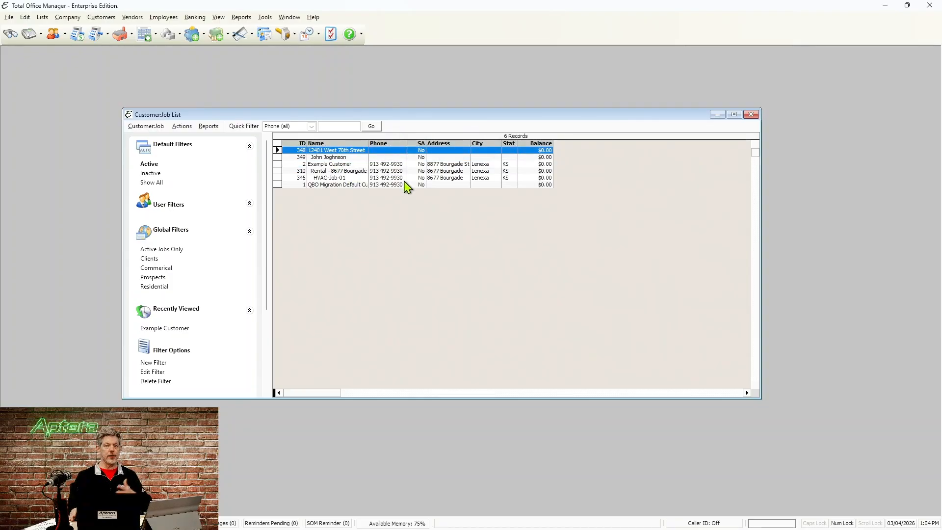
left_click(347, 165)
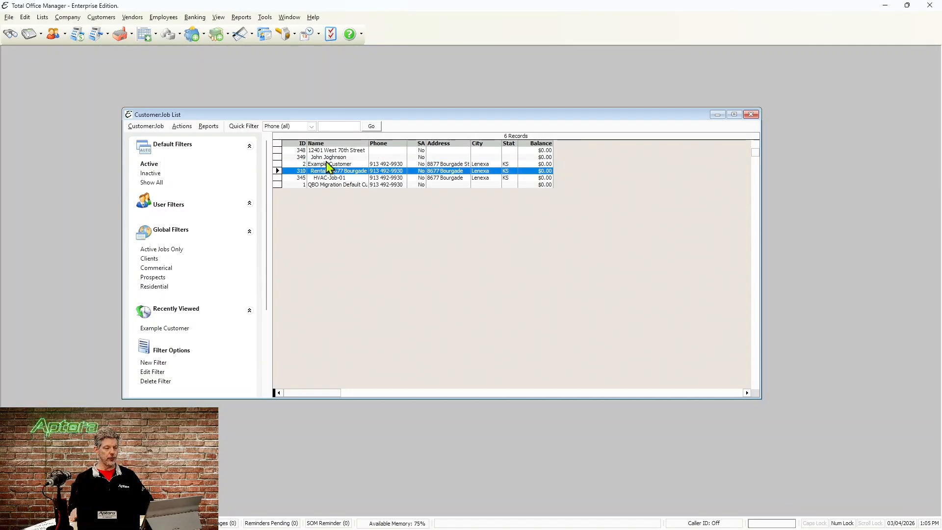
key("Up")
key("Up")
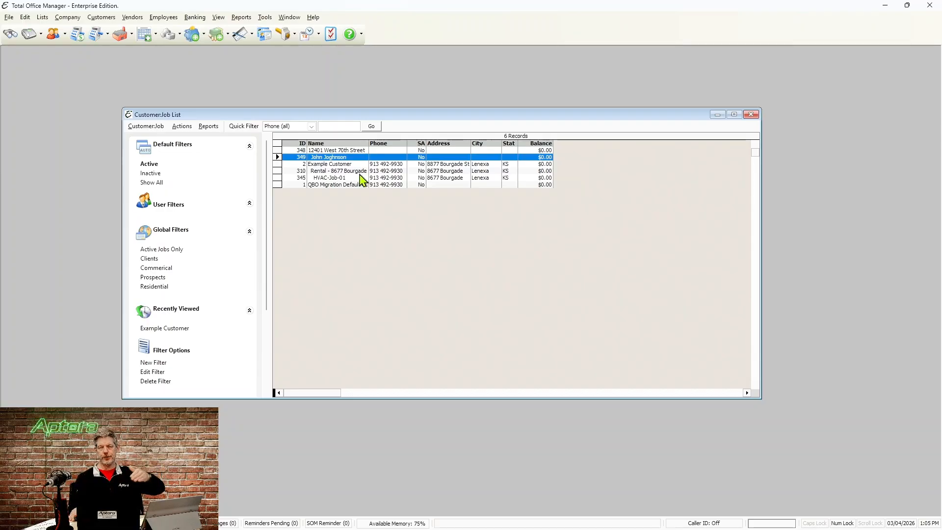
right_click(328, 165)
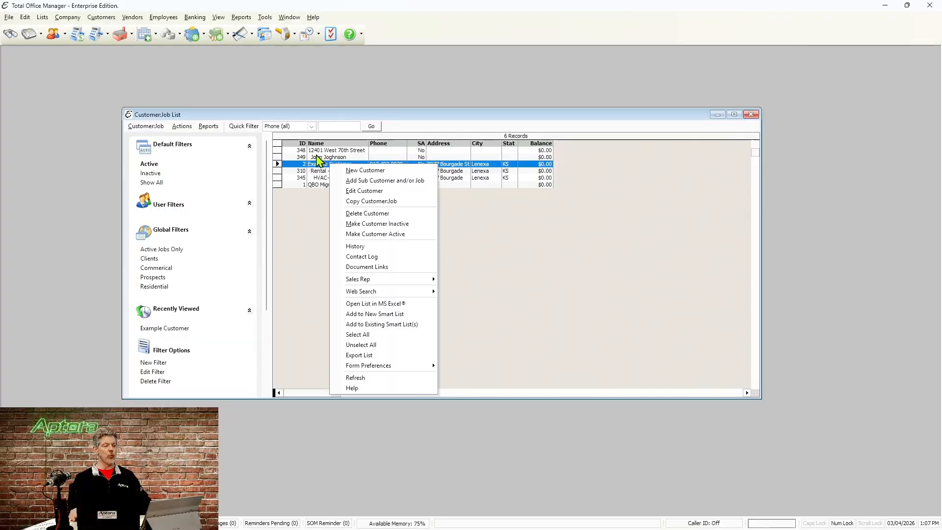
key("Escape")
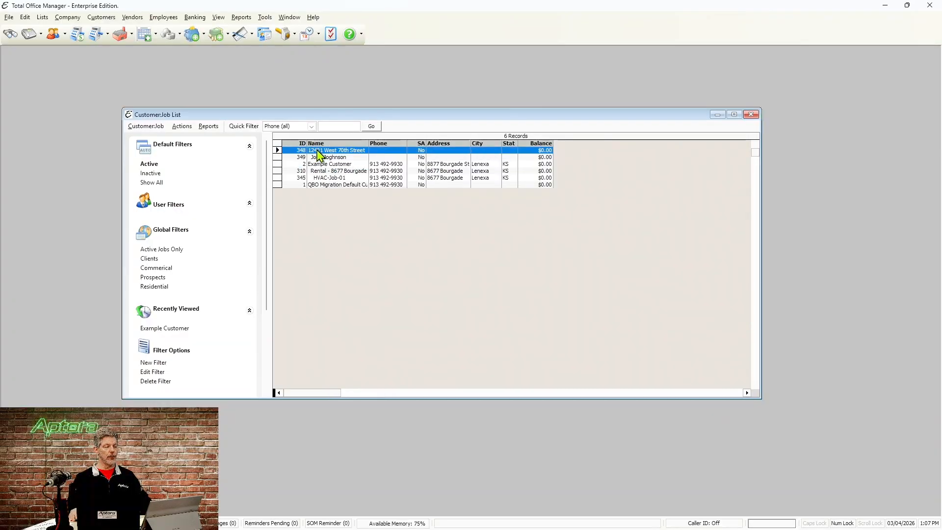
Step: Open the history of the first listed customer for the date range All, including the entire family's information in the tabs
right_click(318, 152)
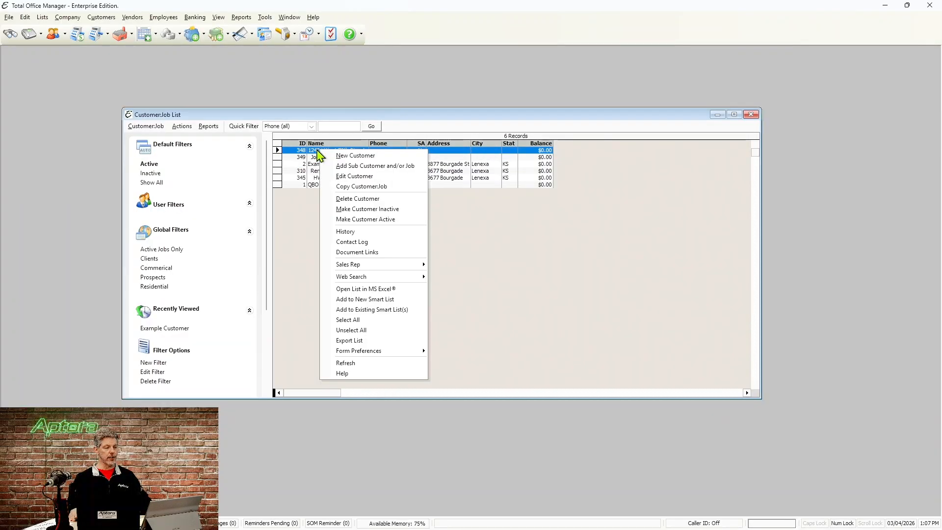
left_click(351, 232)
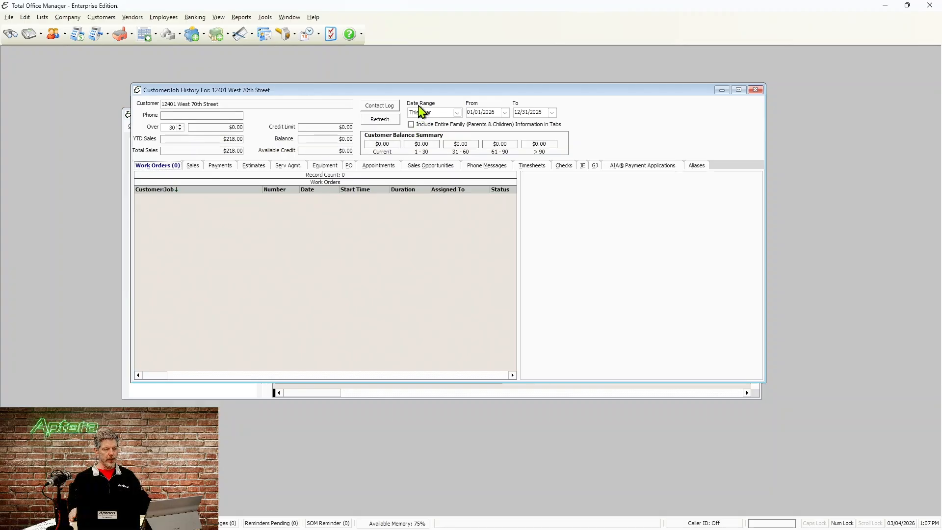
left_click(455, 114)
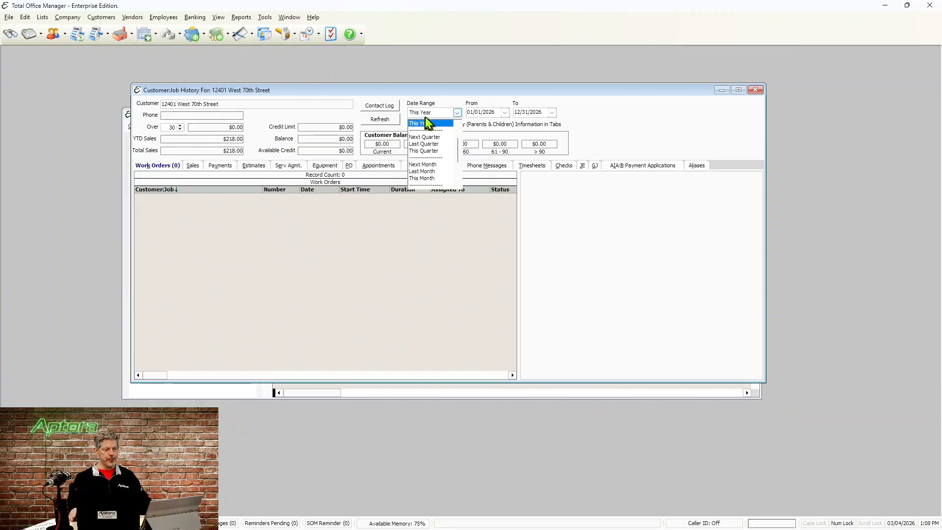
scroll(434, 147, "up", 2)
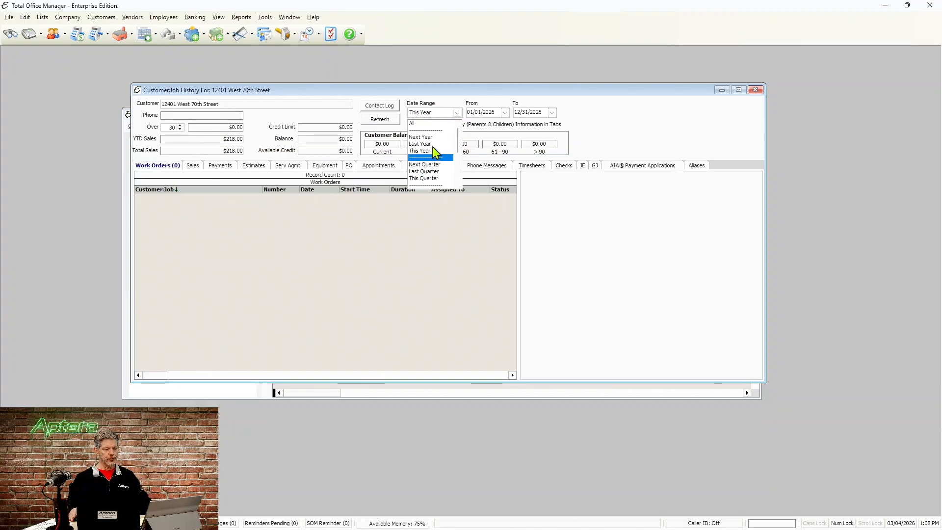
left_click(414, 123)
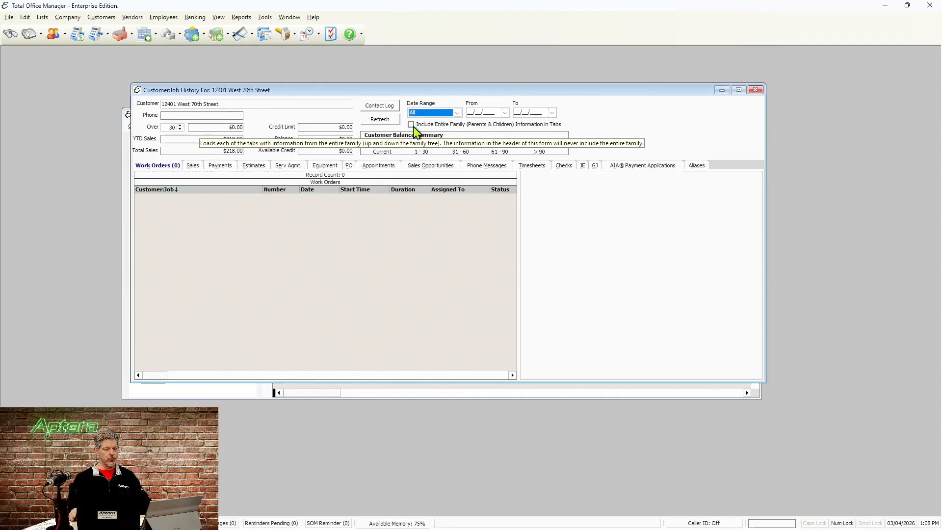
left_click(413, 125)
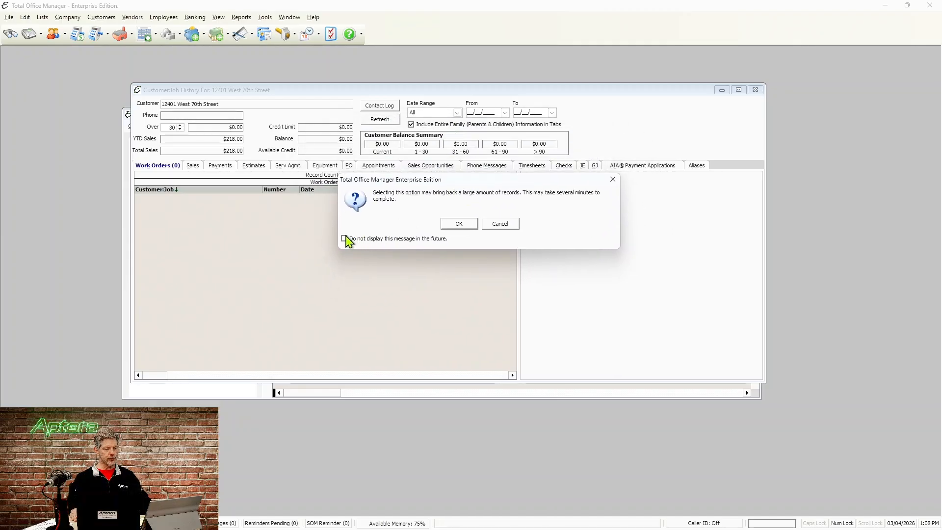
left_click(459, 224)
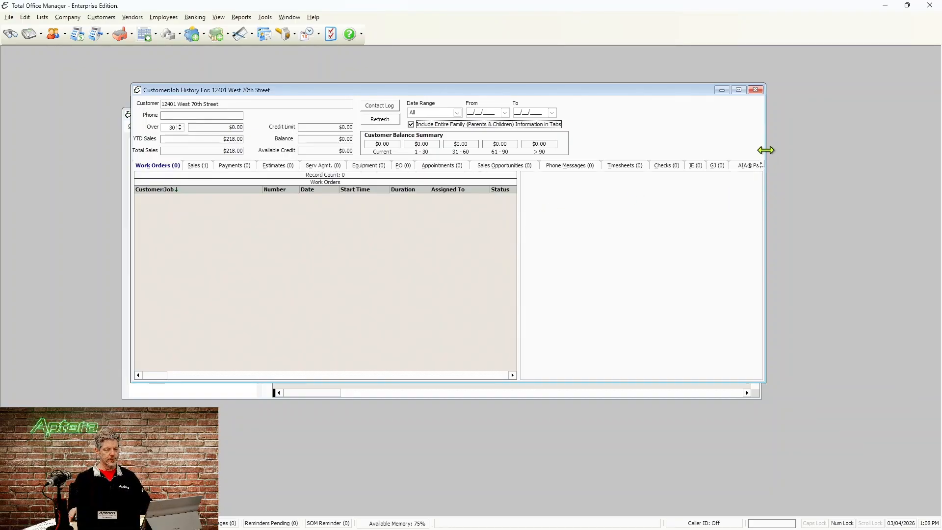
Step: Widen the customer history window and place it just below the customer rows of the list
left_click_drag(766, 155, 874, 158)
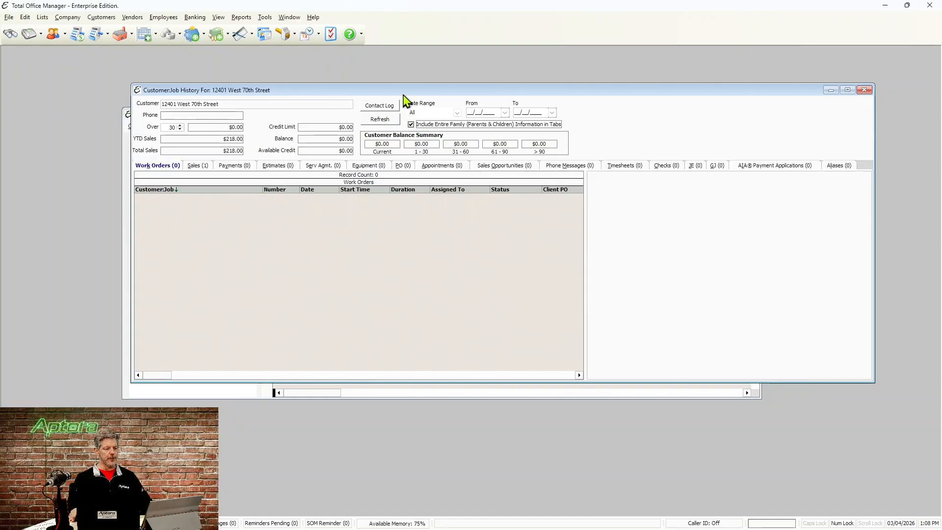
left_click_drag(404, 95, 398, 299)
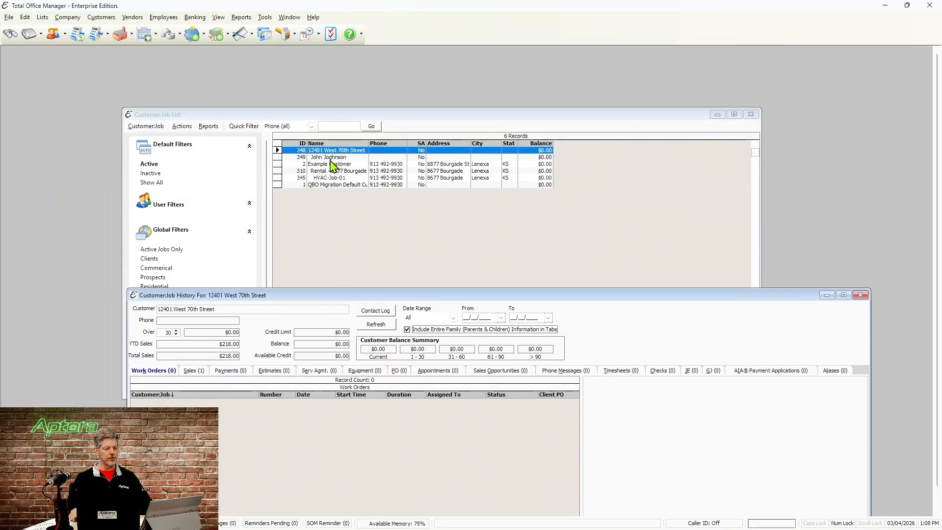
left_click_drag(367, 297, 367, 216)
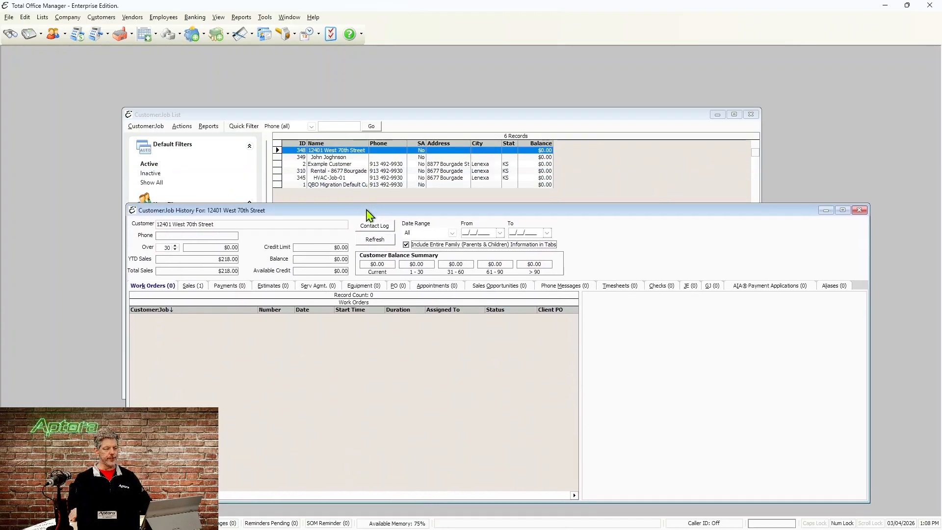
left_click(337, 179)
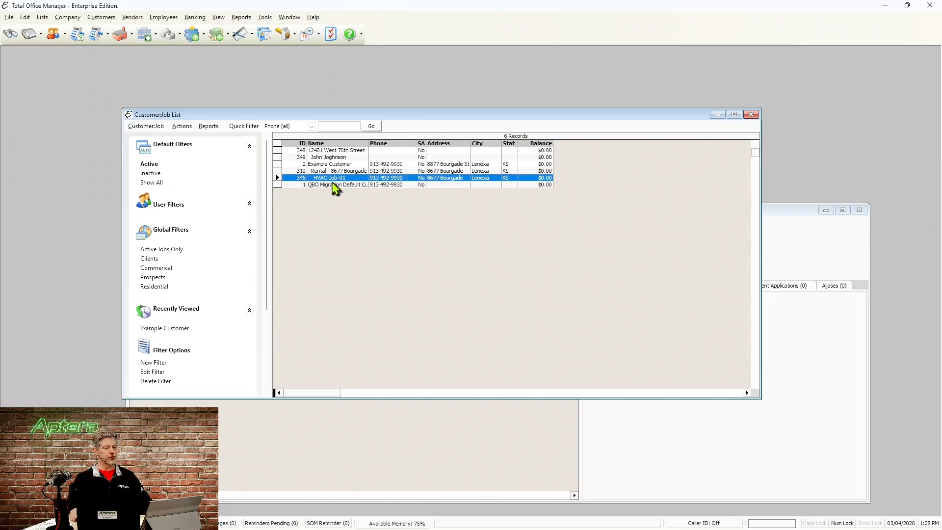
right_click(332, 181)
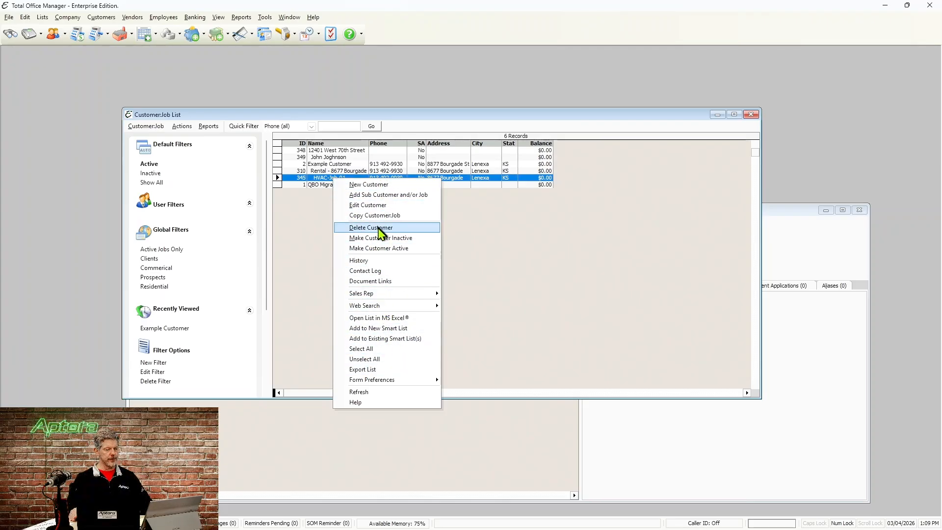
left_click(177, 126)
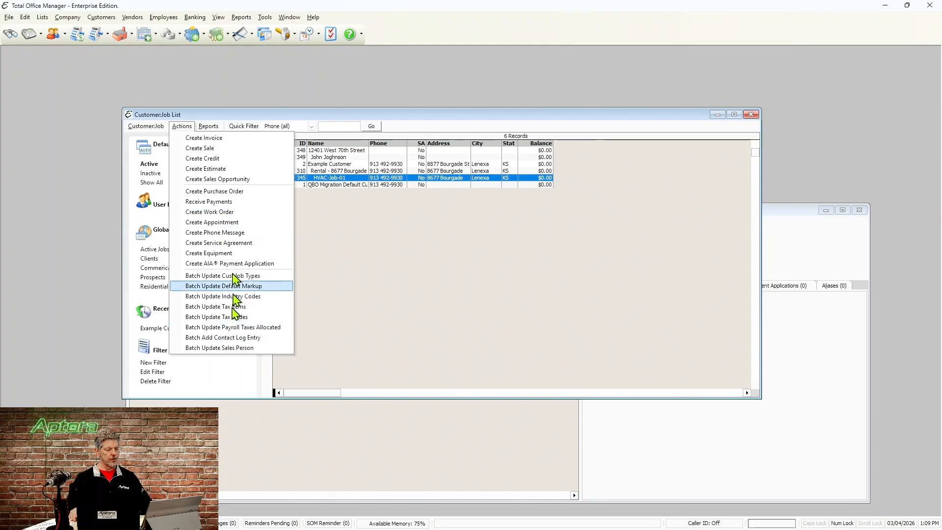
left_click(223, 125)
left_click(209, 127)
mouse_move(182, 126)
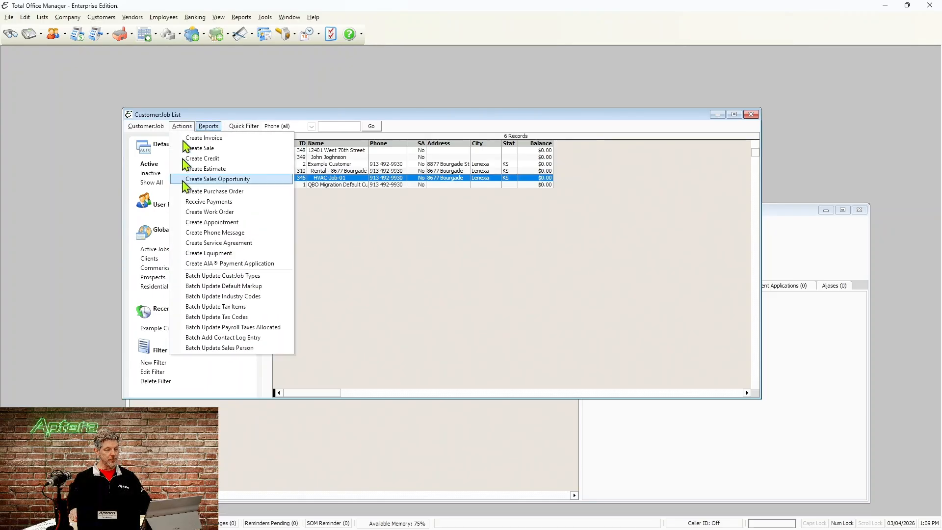
Step: Review the actions available for the last customer in the Customer:Job List
left_click(473, 236)
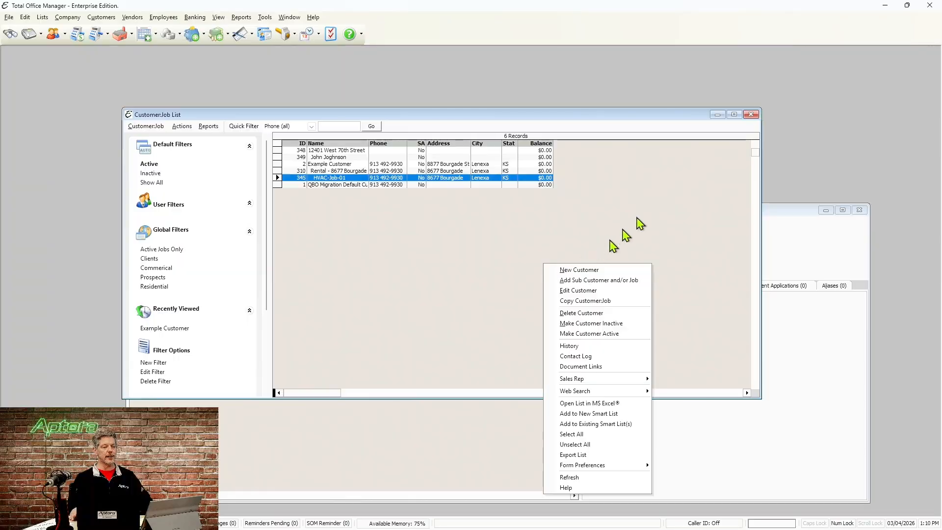
left_click(653, 186)
right_click(656, 185)
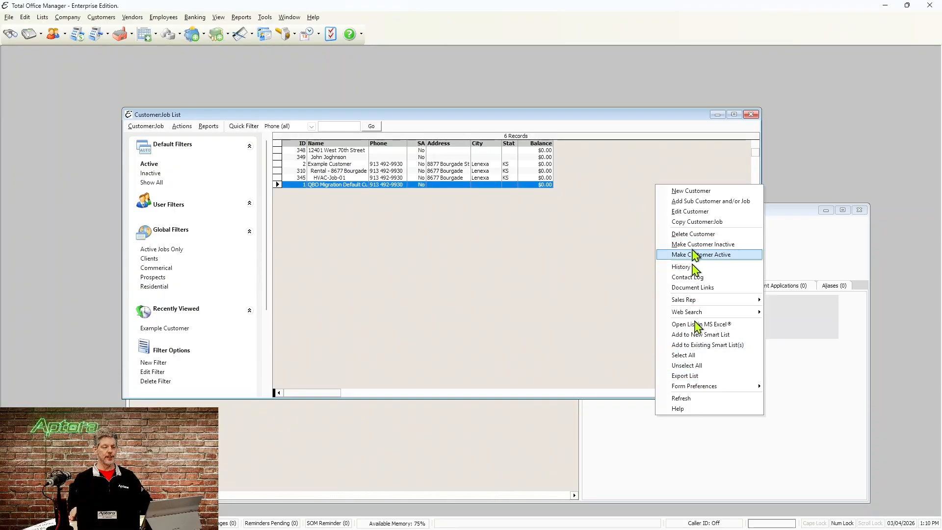
Step: Review the actions offered in the customer history header and its Work Orders list, and close the history window
right_click(820, 240)
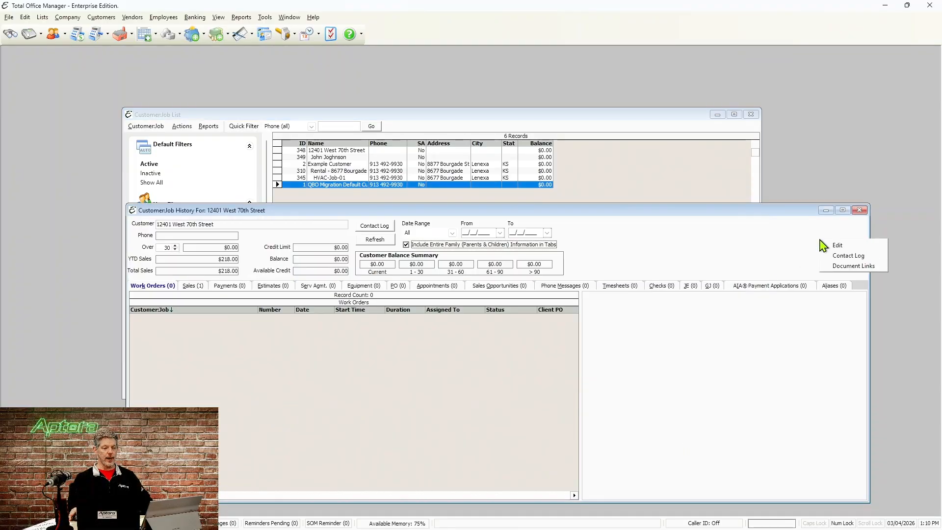
right_click(274, 326)
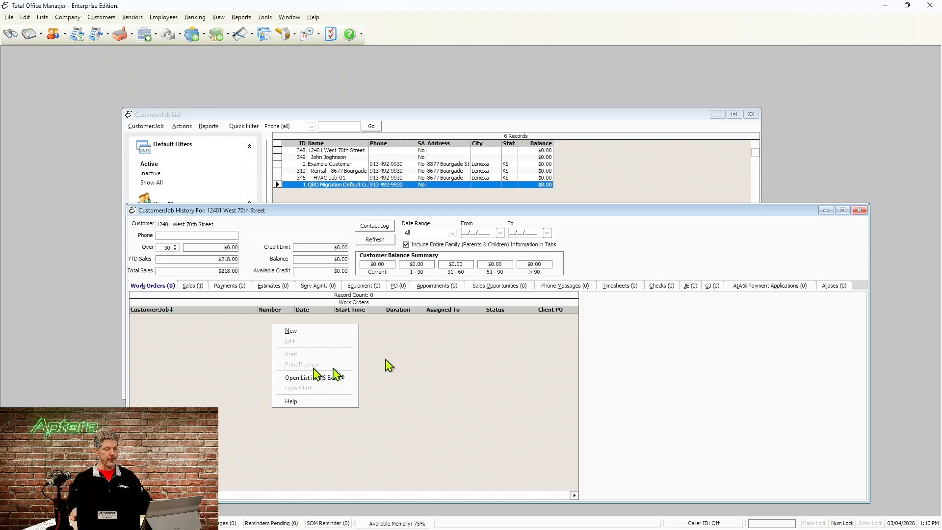
left_click(486, 354)
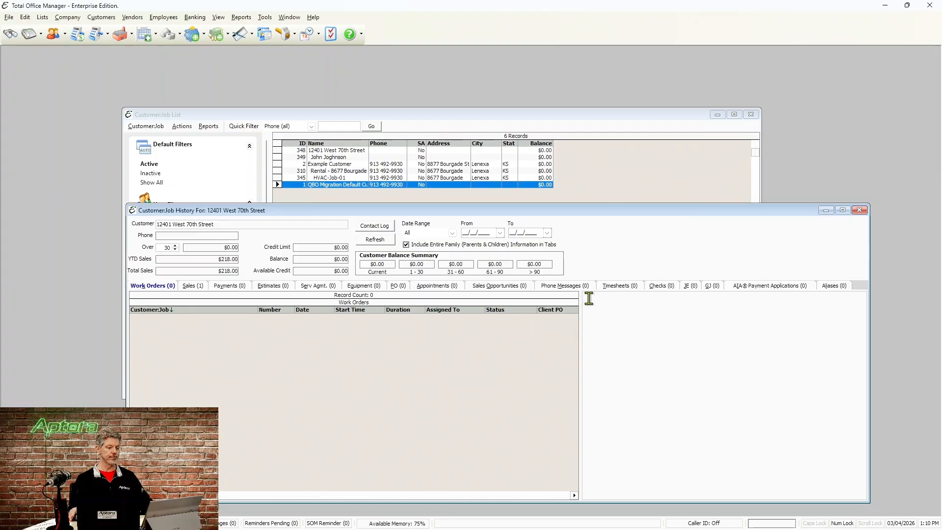
left_click(859, 210)
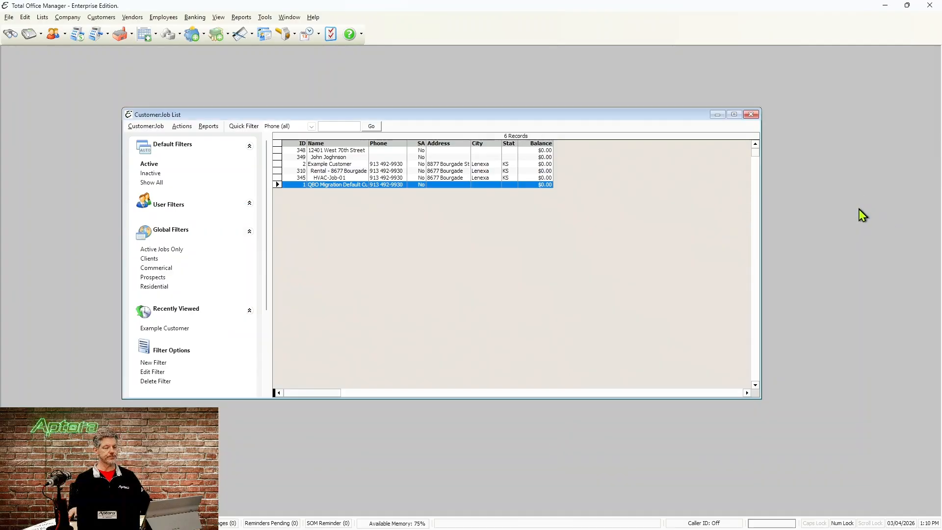
Step: Open Preferences, reposition its window, and display the Work Orders company preferences
left_click(332, 35)
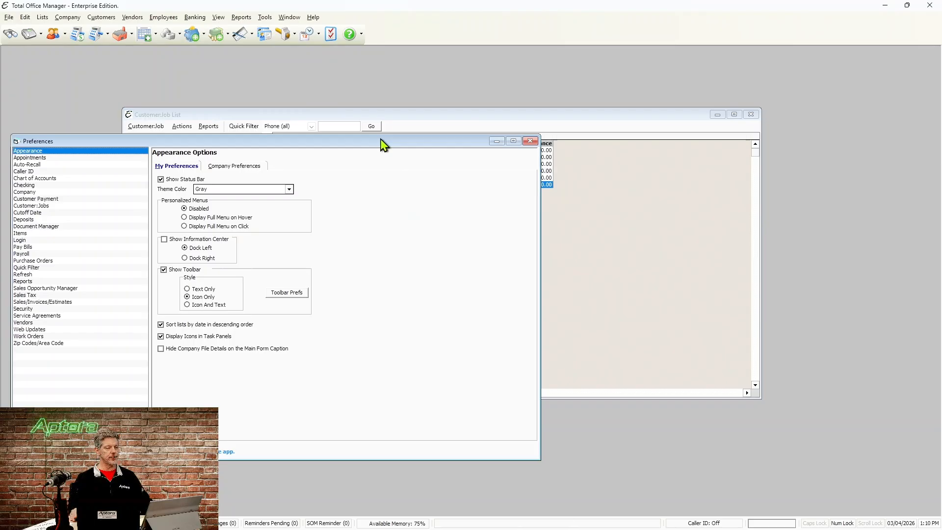
left_click_drag(380, 143, 701, 100)
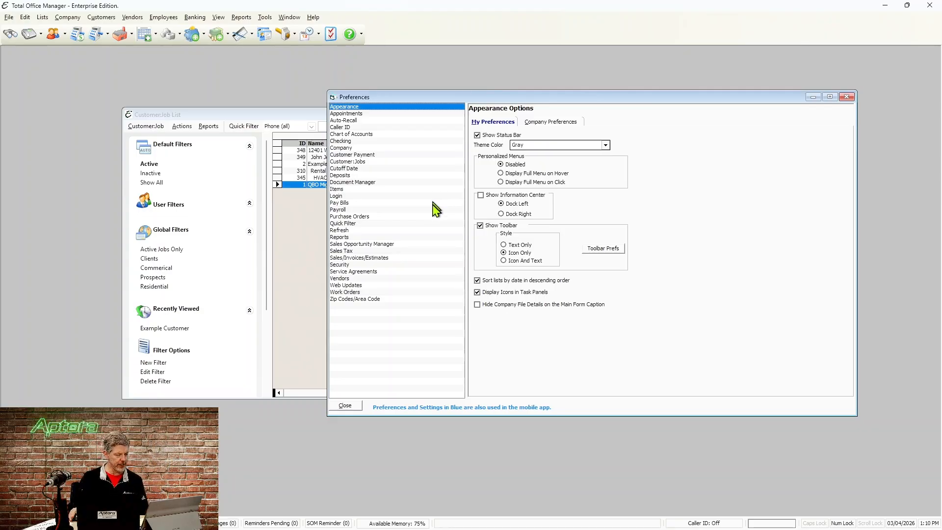
left_click(350, 292)
left_click(557, 123)
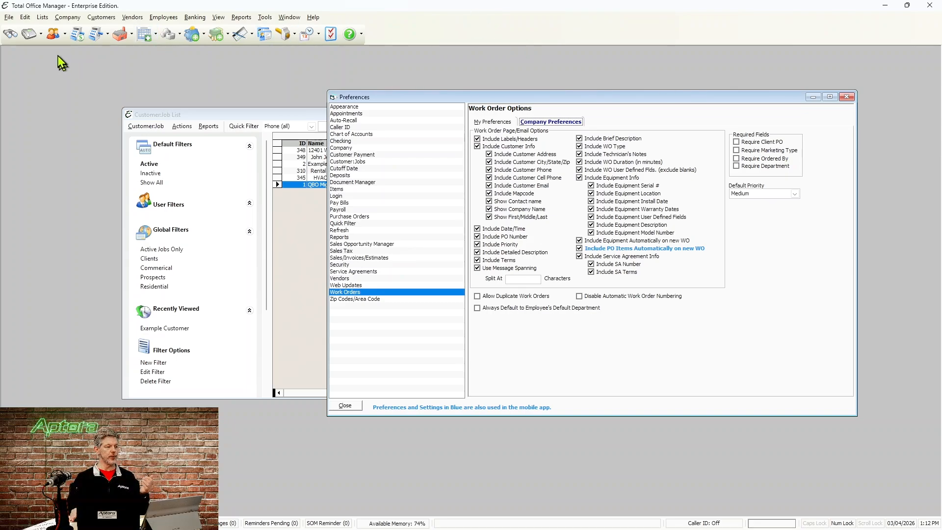
Step: Open a blank new customer record, browse the Marketing Type choices in its additional information, and cancel the record without choosing one
left_click(55, 34)
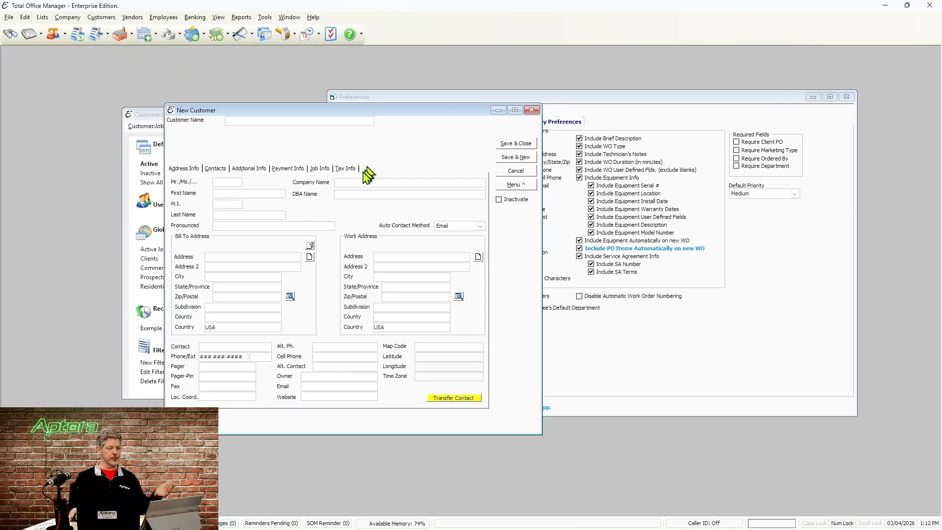
left_click(249, 169)
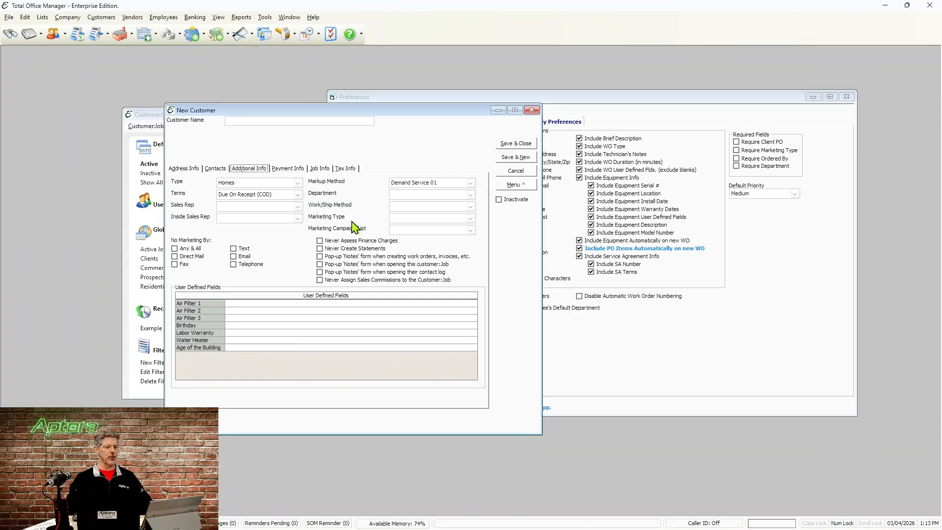
left_click(470, 218)
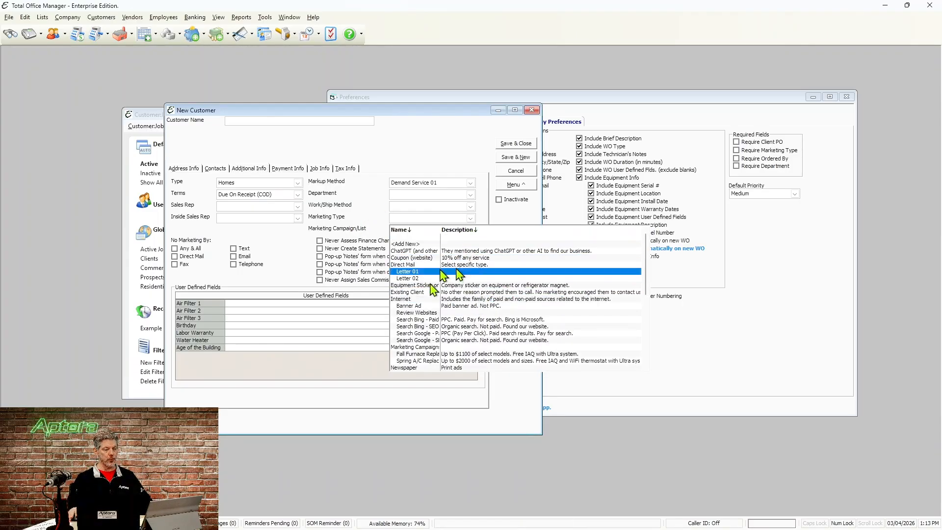
scroll(462, 343, "down", 2)
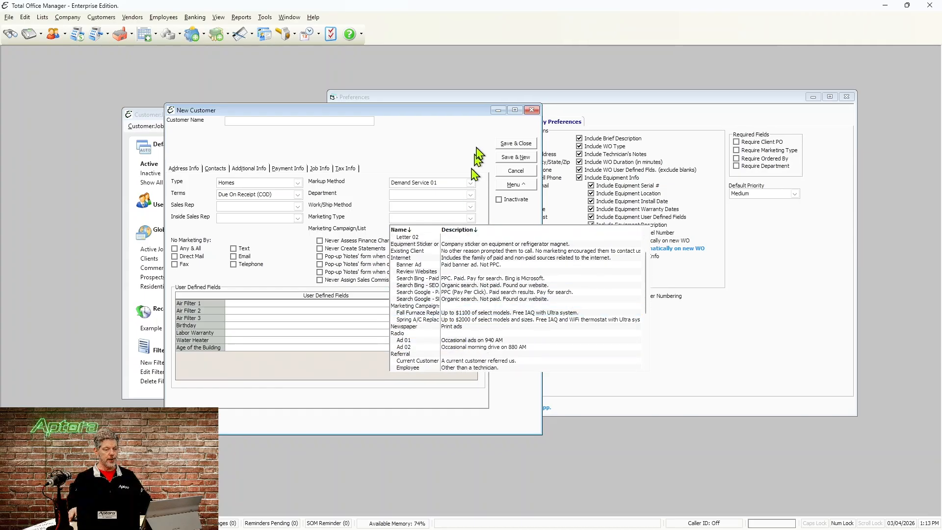
left_click(451, 145)
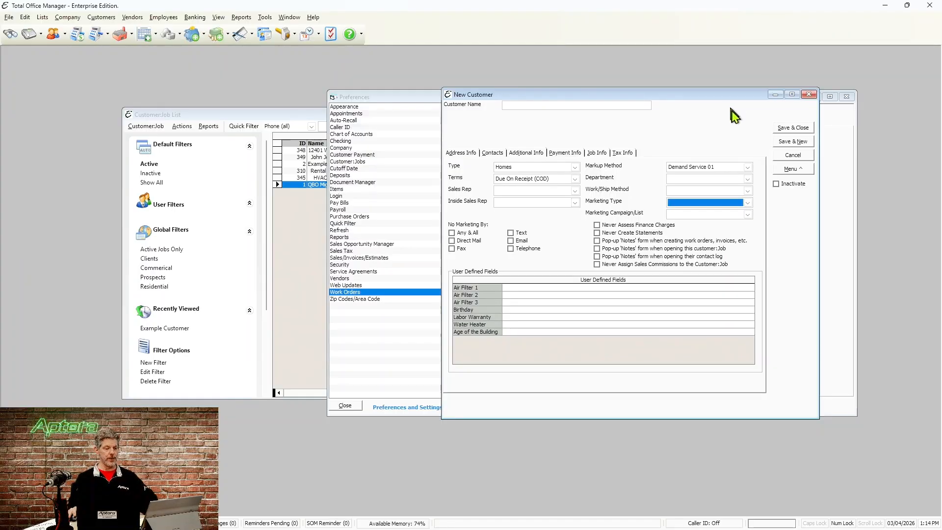
left_click_drag(728, 101, 728, 105)
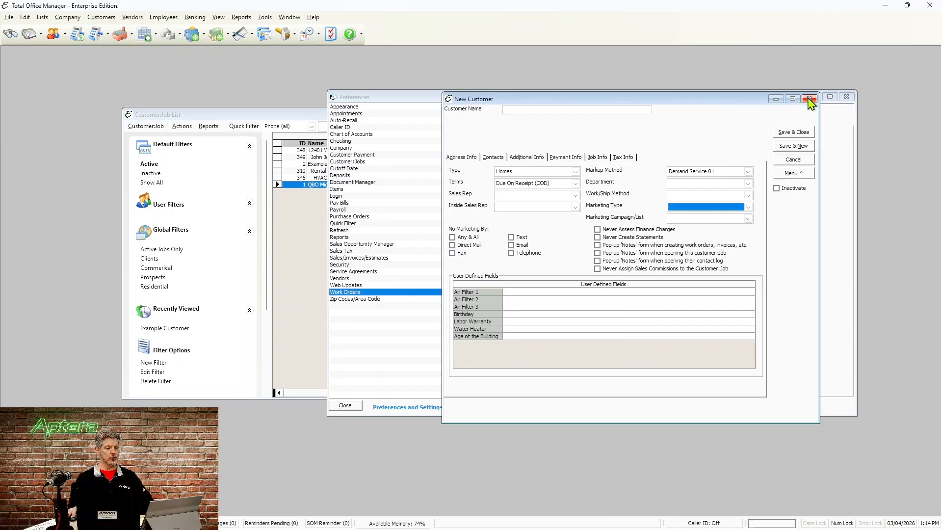
left_click(801, 160)
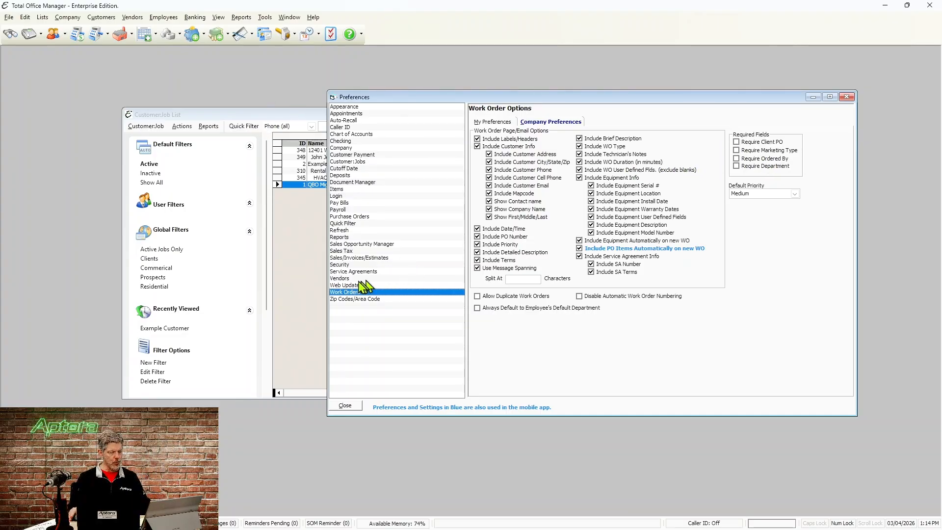
Step: Review both the personal and company preferences for Customer:Jobs
left_click(357, 161)
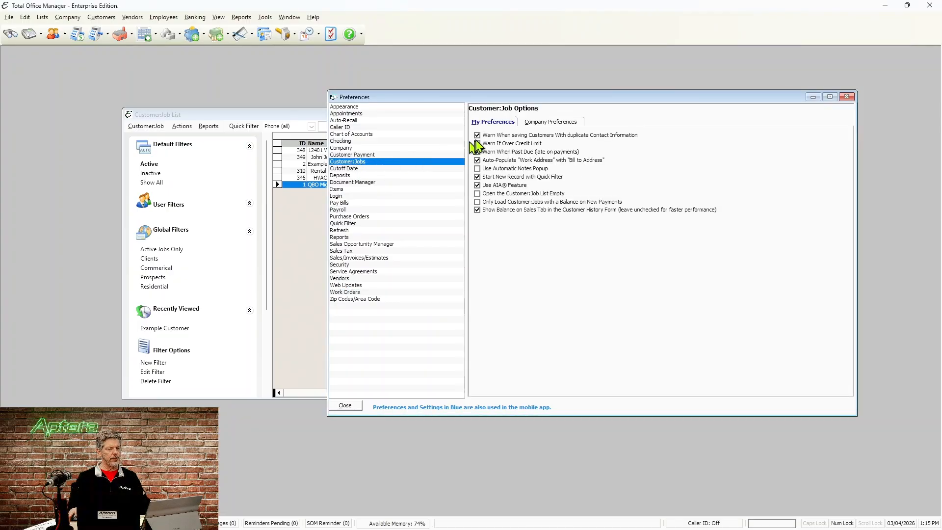
left_click(549, 123)
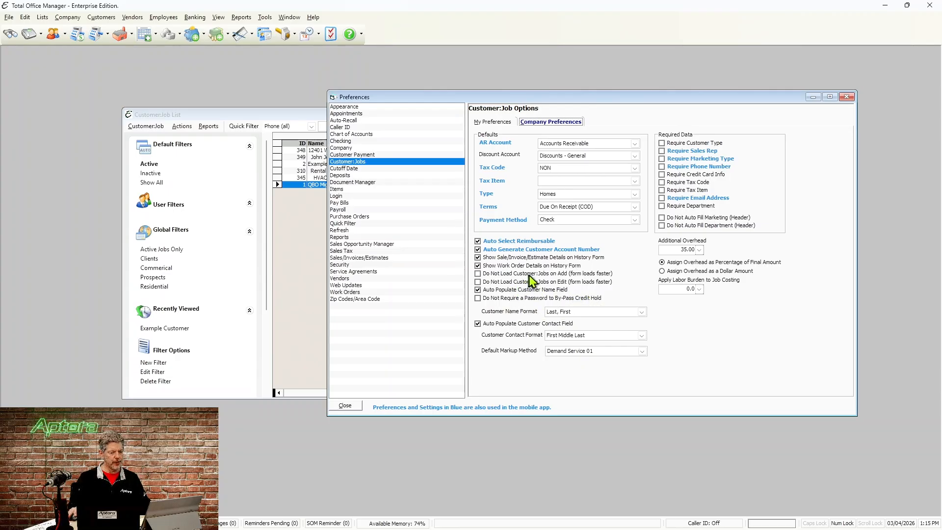
left_click(490, 122)
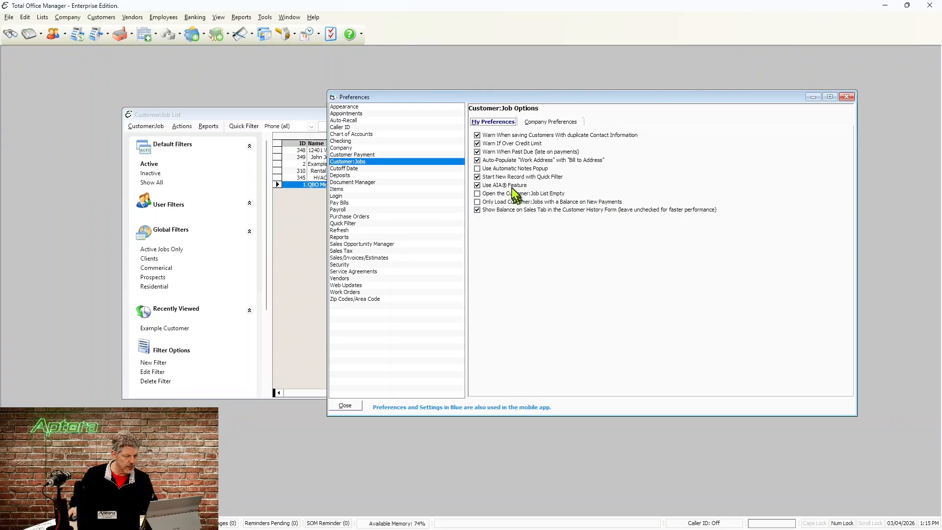
left_click(532, 123)
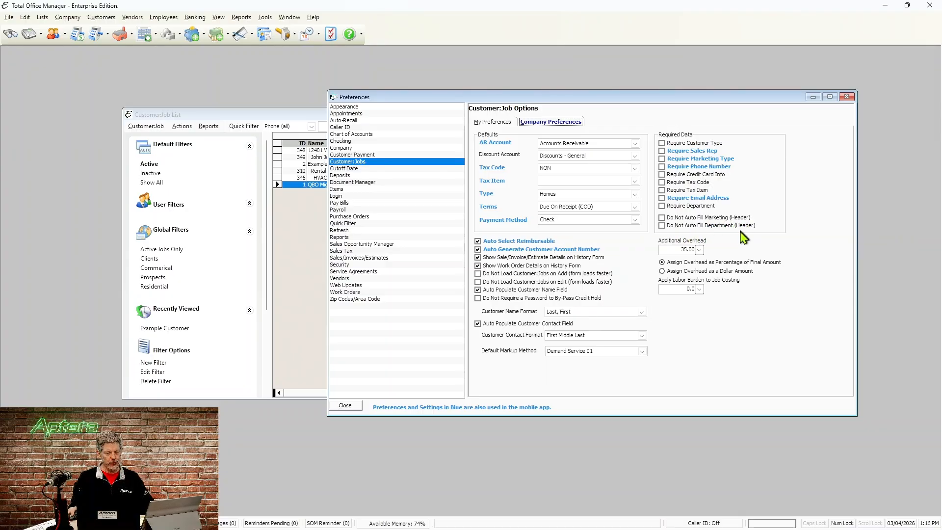
Step: Enable Do Not Auto Fill Marketing (Header) and Do Not Auto Fill Department (Header), and close Preferences
left_click(662, 218)
left_click(662, 225)
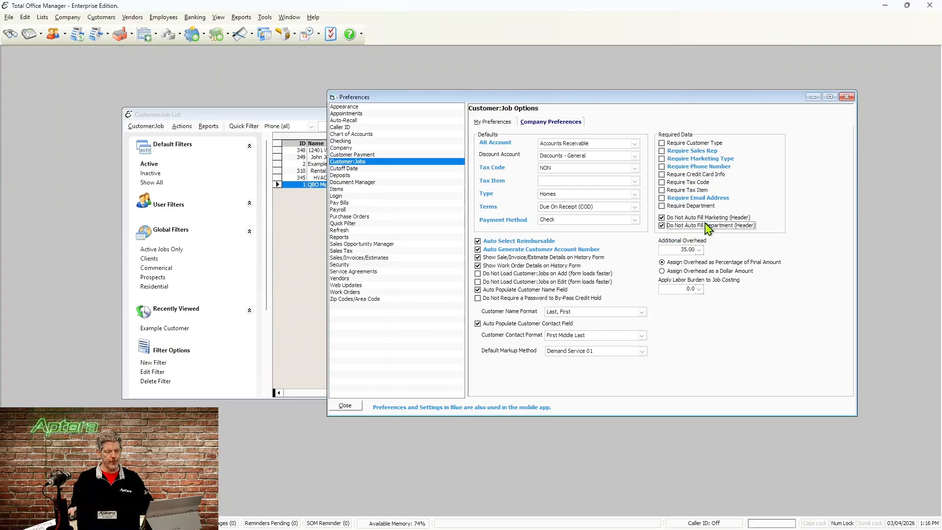
mouse_move(704, 228)
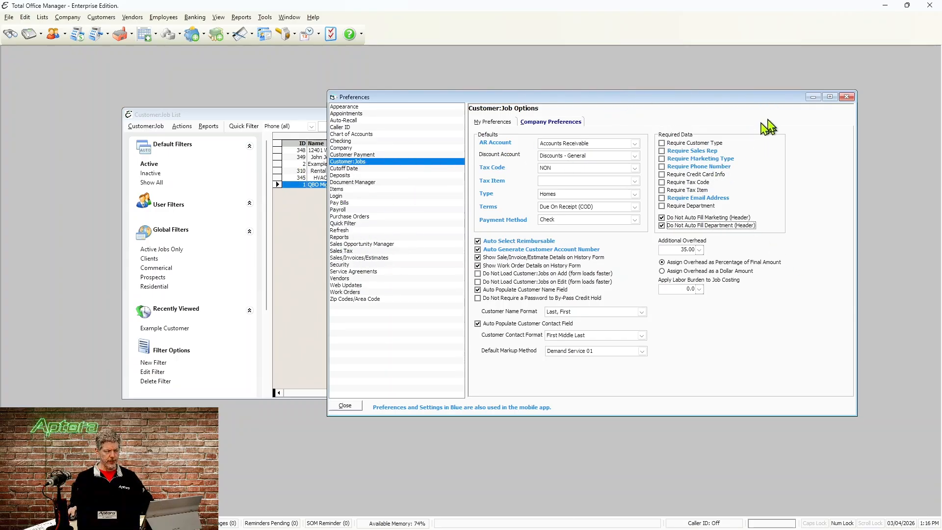
left_click(848, 98)
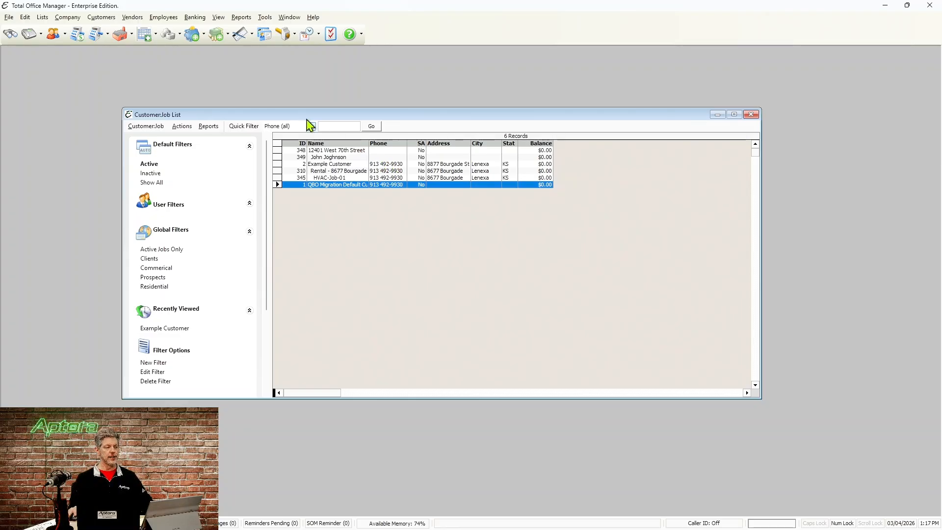
Step: Reposition the Customer:Job List and filter it across all phone fields by the first six digits of the customer's phone number
left_click_drag(222, 119, 186, 106)
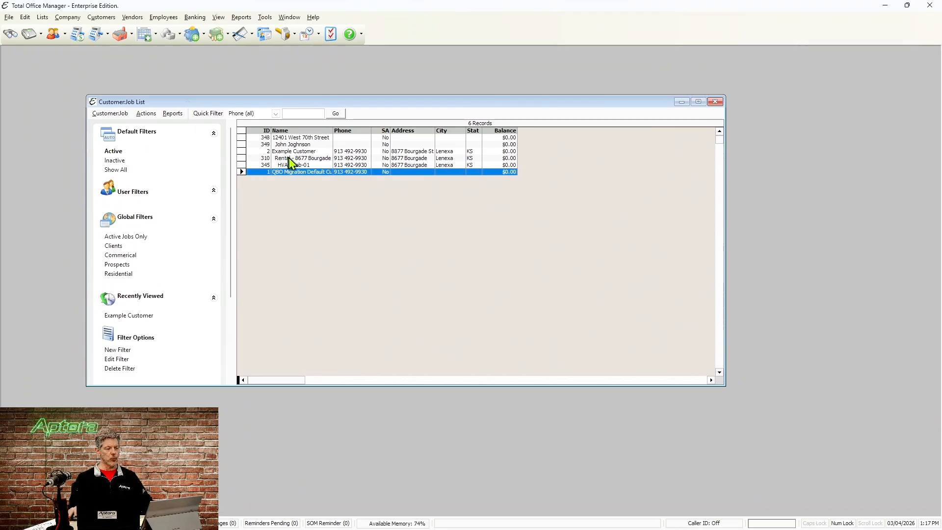
left_click(296, 116)
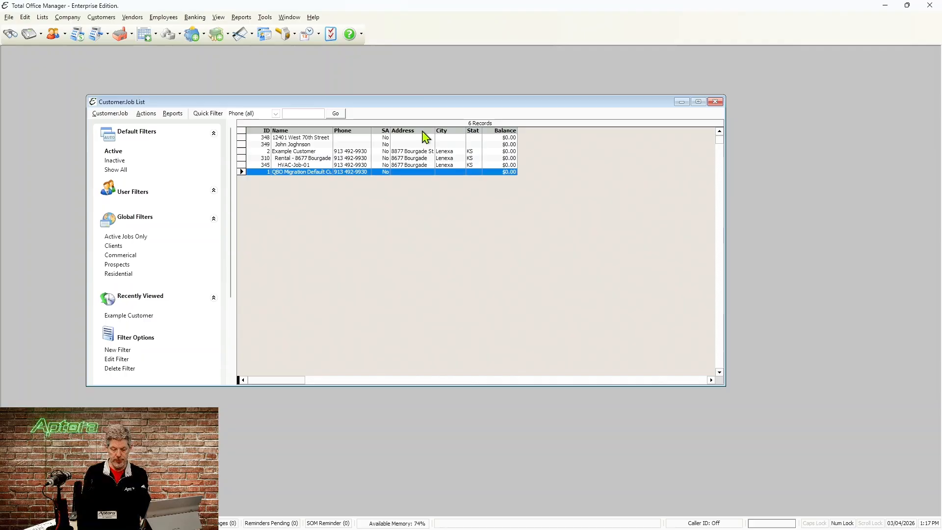
type("9134")
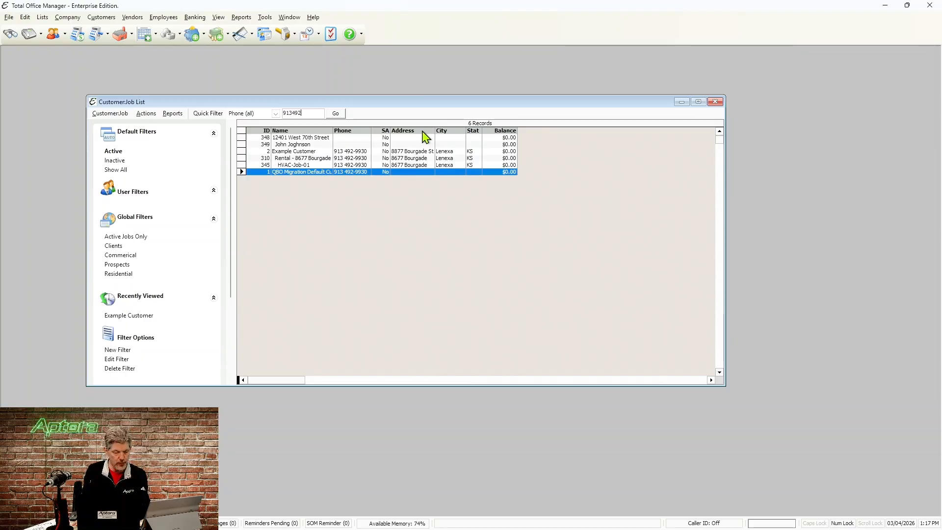
type("92")
key("Return")
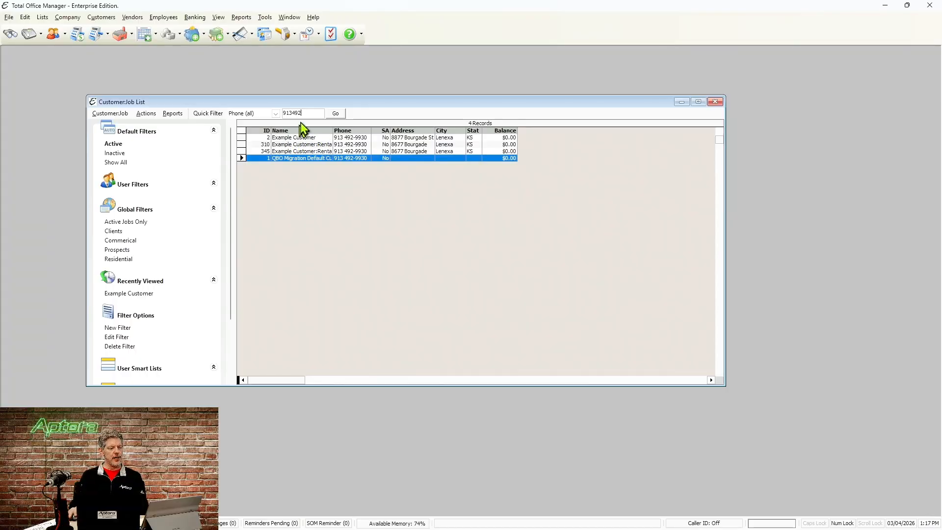
Step: Start a new customer record from the filtered list, move its form closer to the list, and check its Contacts and Address Info sections
left_click(303, 144)
right_click(304, 146)
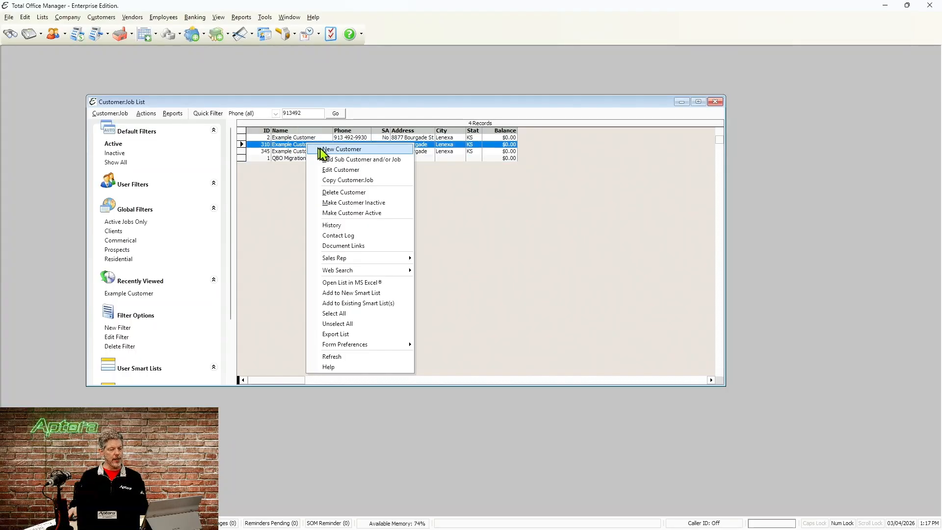
left_click(321, 147)
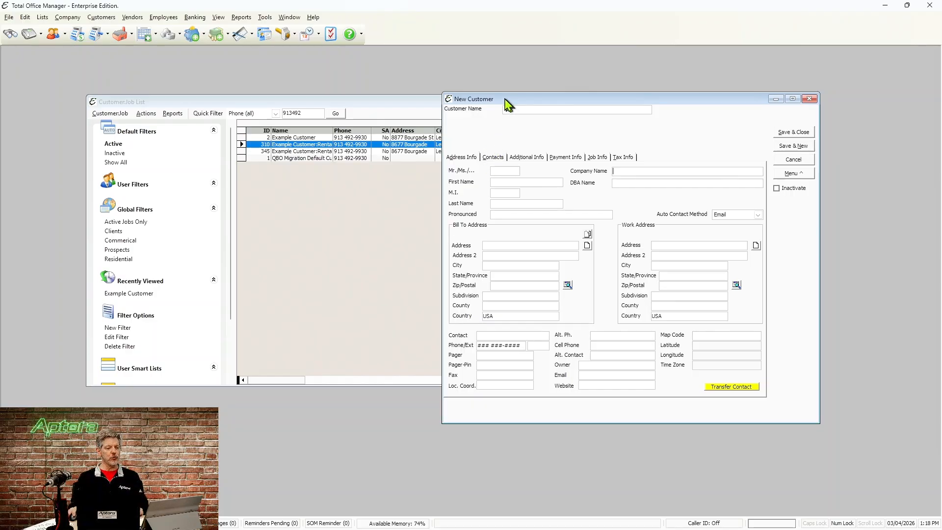
left_click_drag(504, 100, 430, 131)
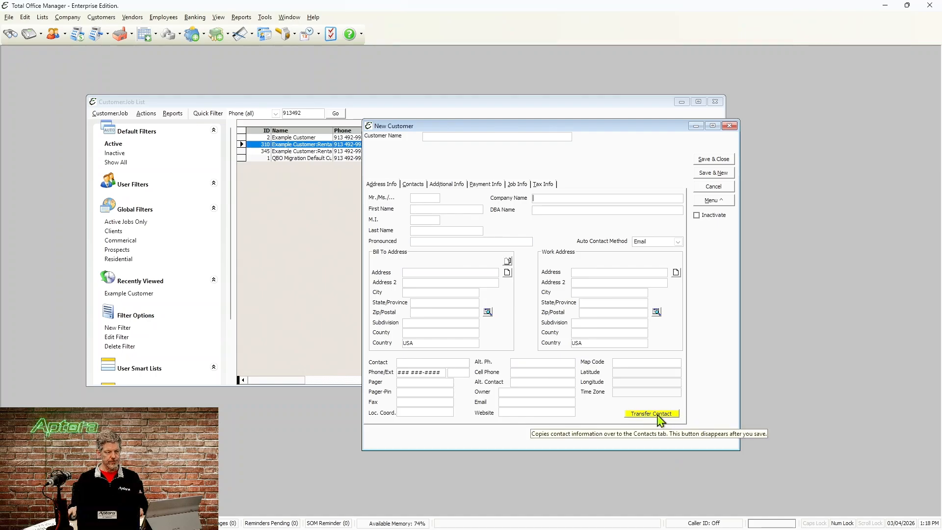
left_click(413, 184)
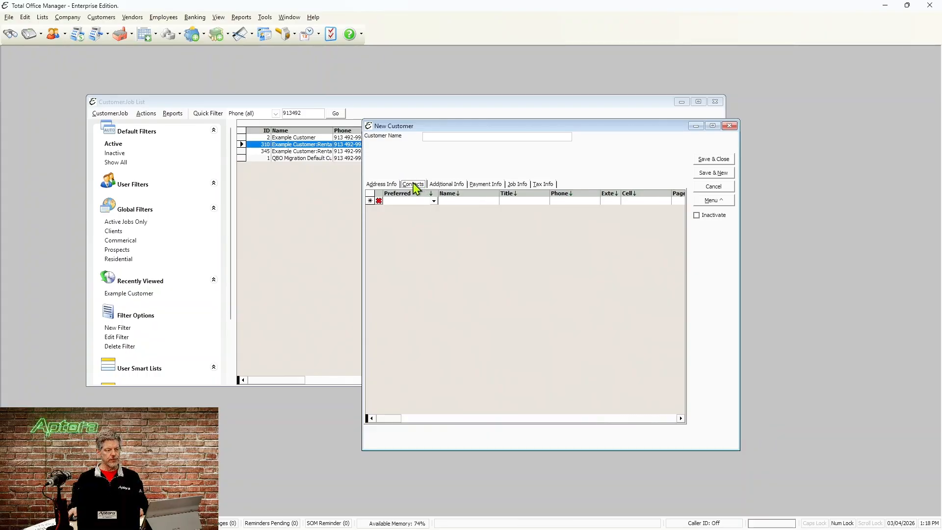
left_click(385, 186)
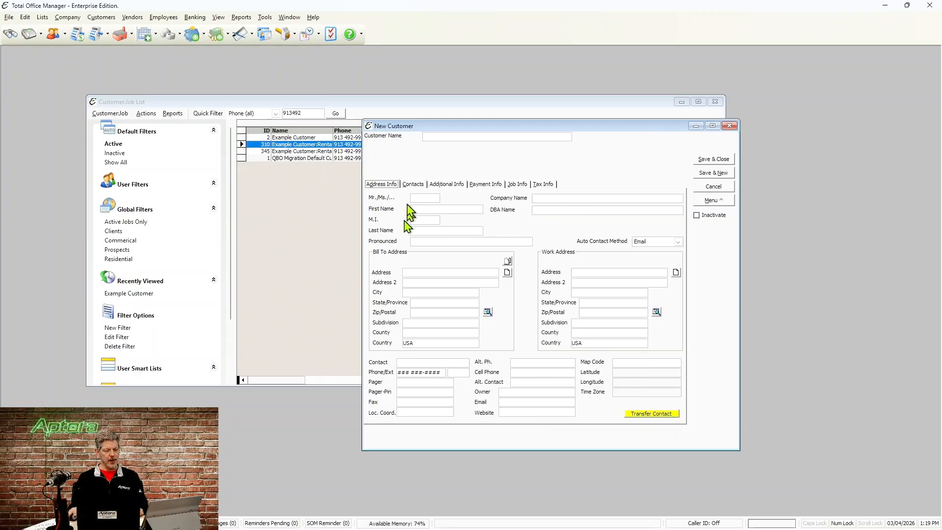
Step: Widen the New Customer form, review the column choices for its Contacts section without changing them, and close the form
left_click(413, 185)
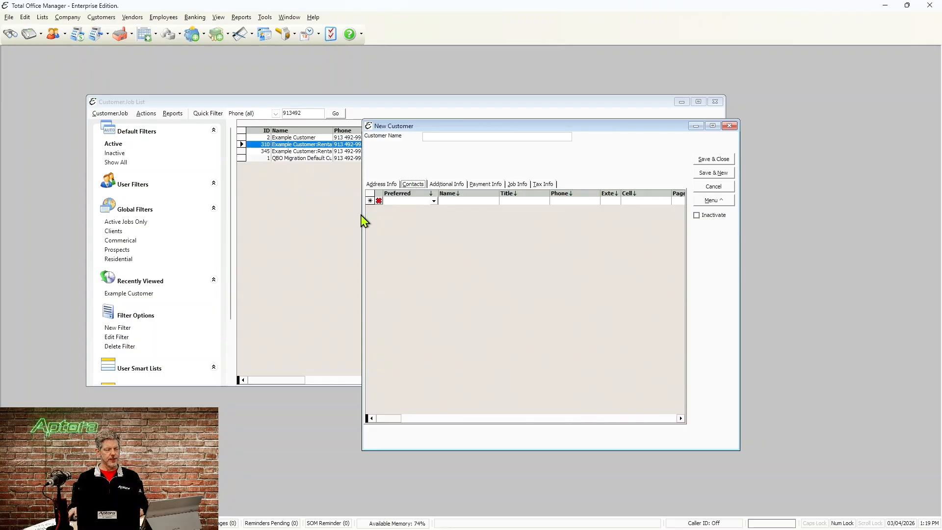
left_click_drag(362, 214, 340, 219)
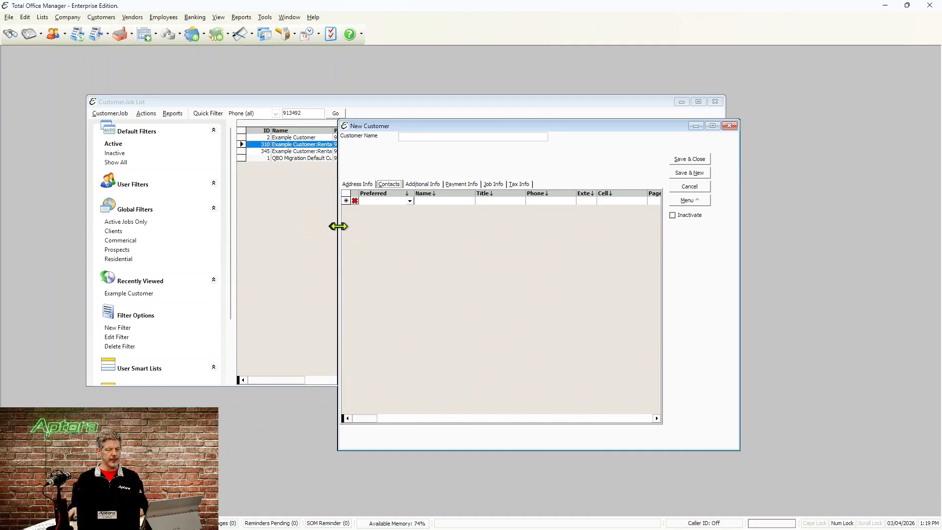
right_click(580, 163)
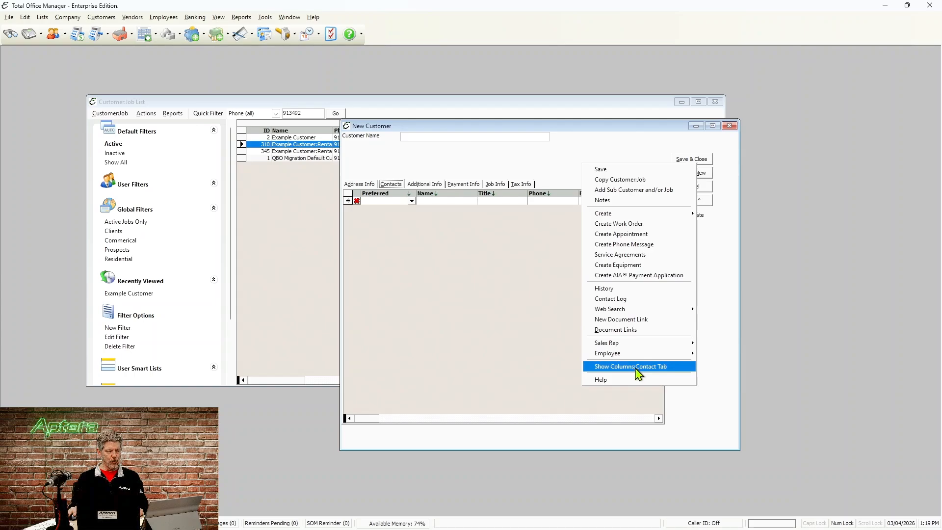
left_click(636, 368)
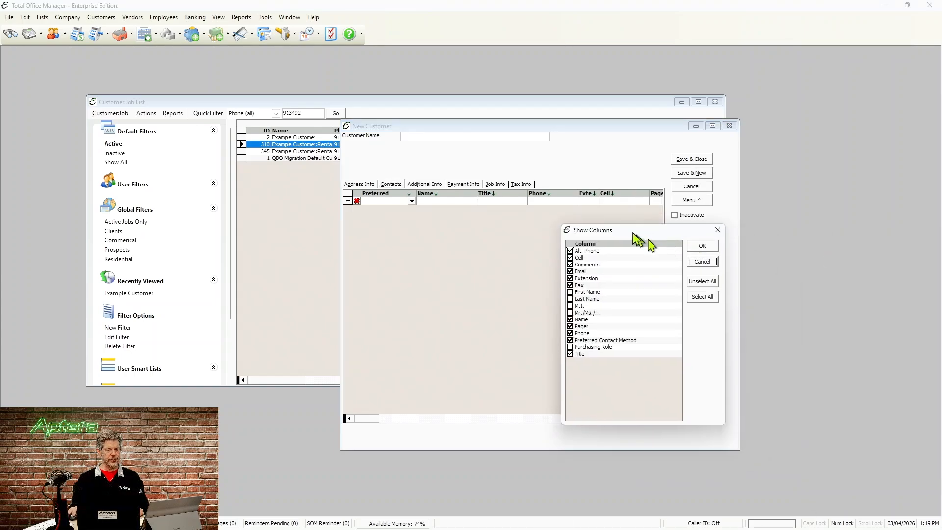
left_click_drag(641, 234, 594, 161)
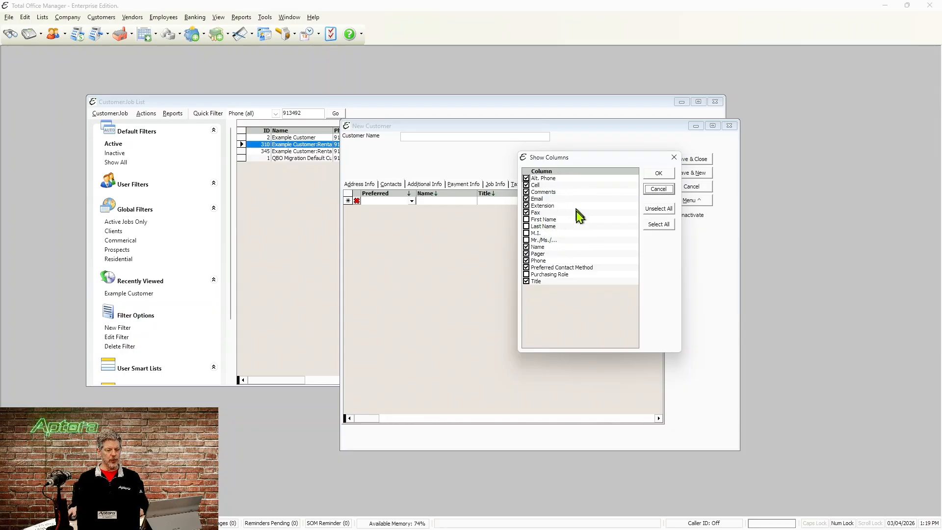
left_click(661, 191)
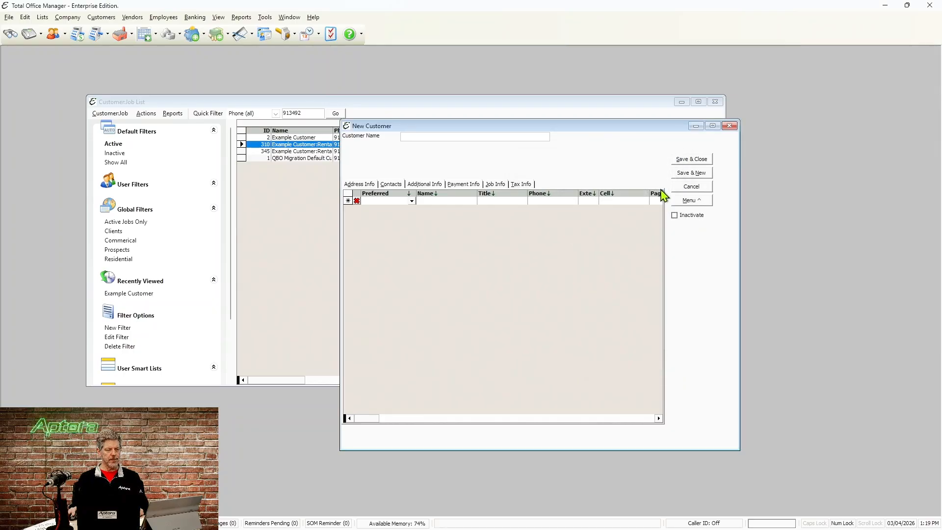
left_click(730, 126)
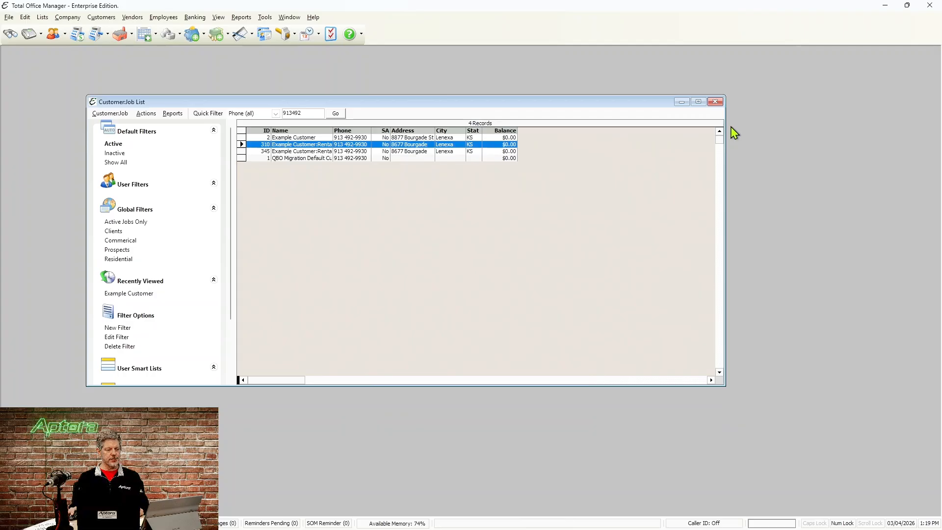
Step: Open the selected rental job record, reposition and slightly widen its form, and review all the columns in its Contacts section
double_click(293, 144)
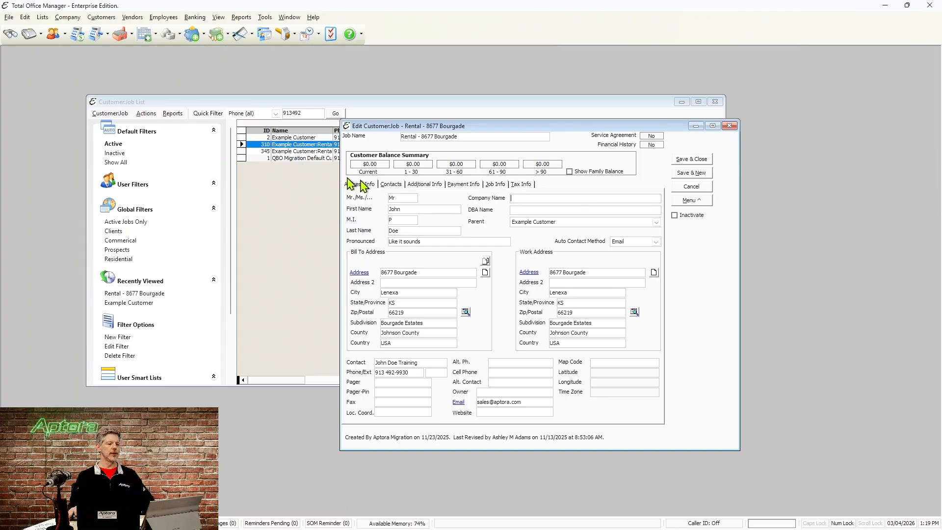
left_click_drag(452, 126, 552, 156)
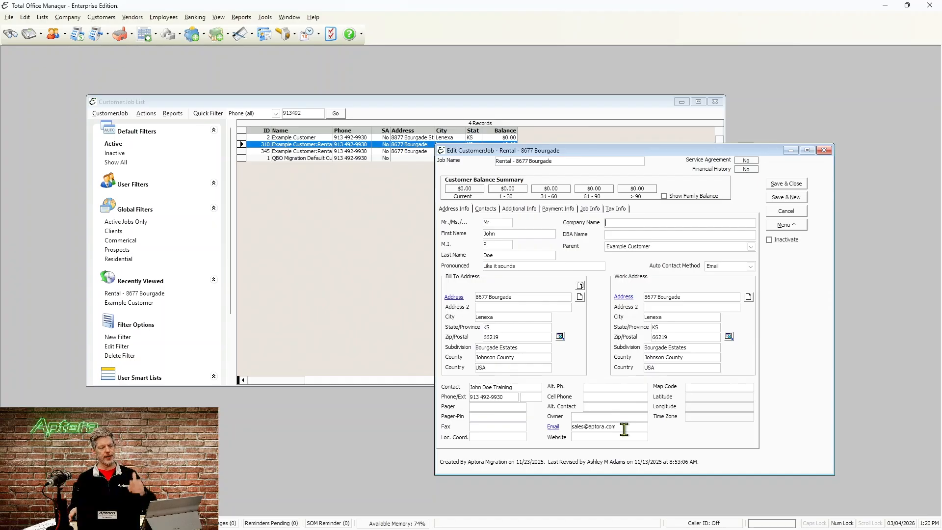
left_click(485, 210)
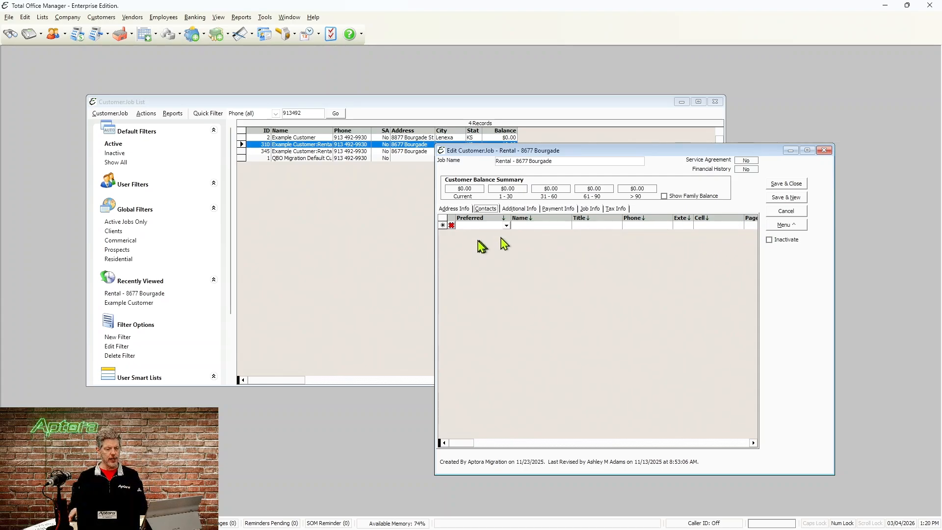
mouse_move(435, 236)
left_mouse_down()
mouse_move(336, 242)
mouse_move(427, 239)
left_mouse_up()
double_click(733, 445)
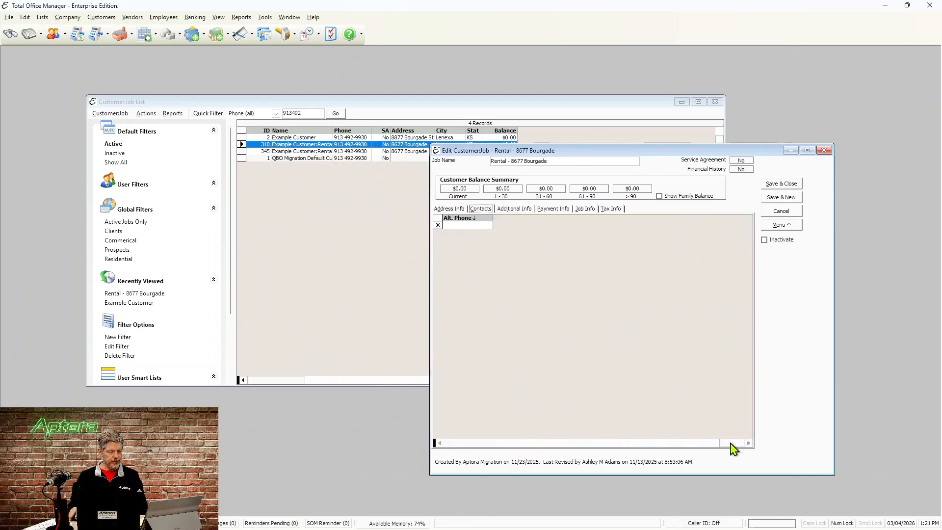
left_click(527, 445)
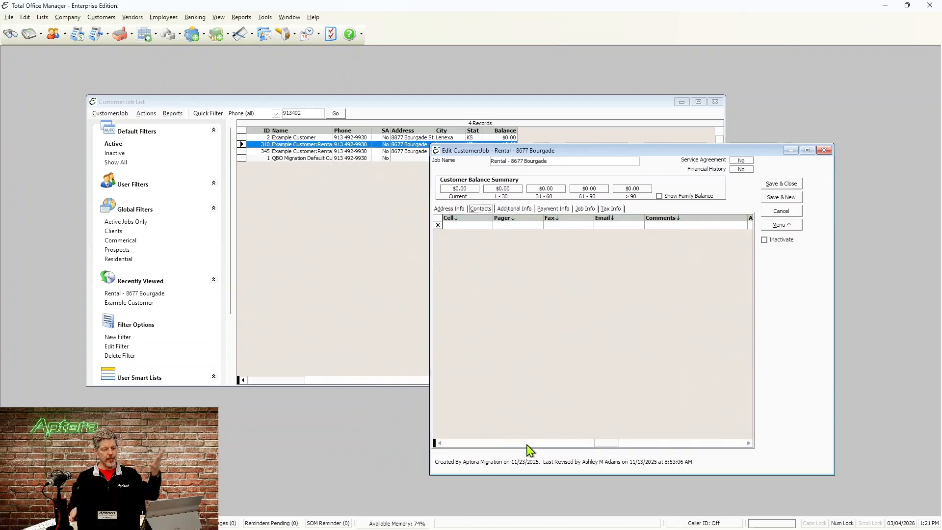
left_click_drag(606, 443, 435, 440)
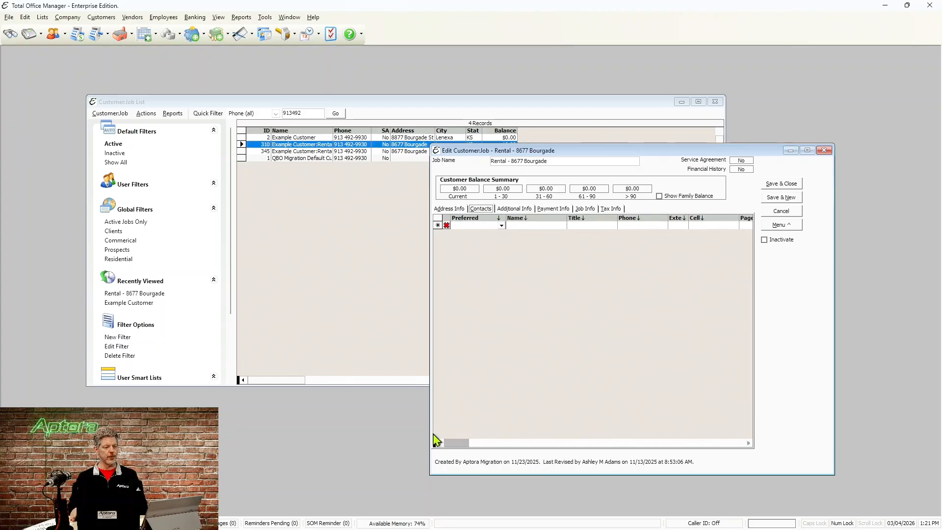
Step: Review the rental job's Address Info and Additional Info, and the commands offered by its form and by the Customer:Job List
left_click(450, 209)
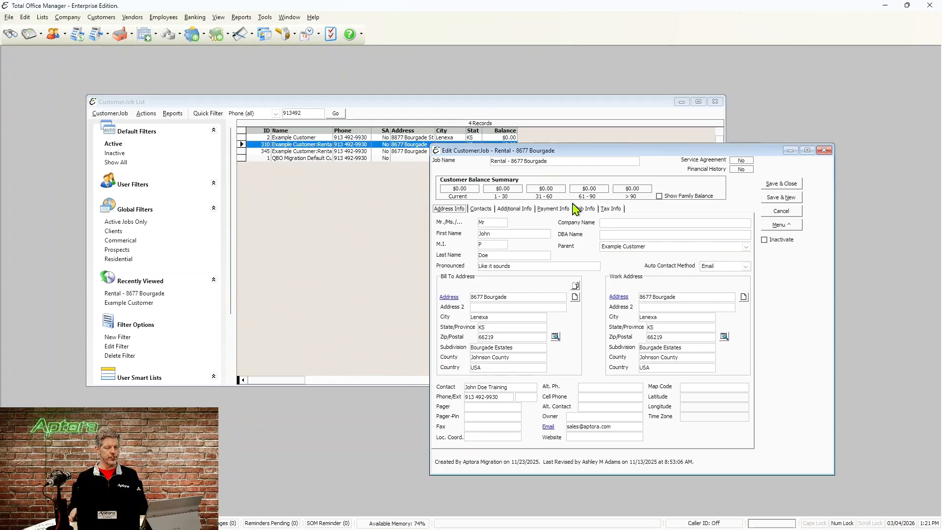
left_click(526, 211)
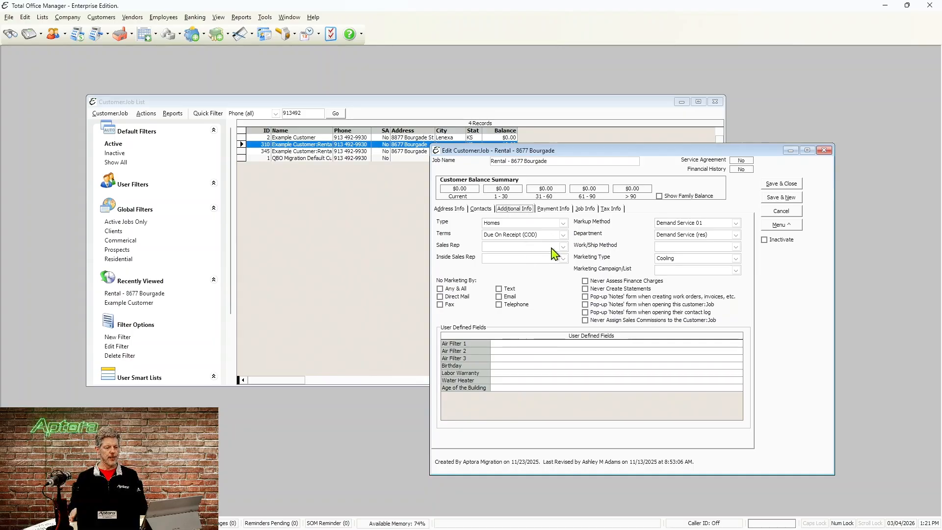
left_click(784, 226)
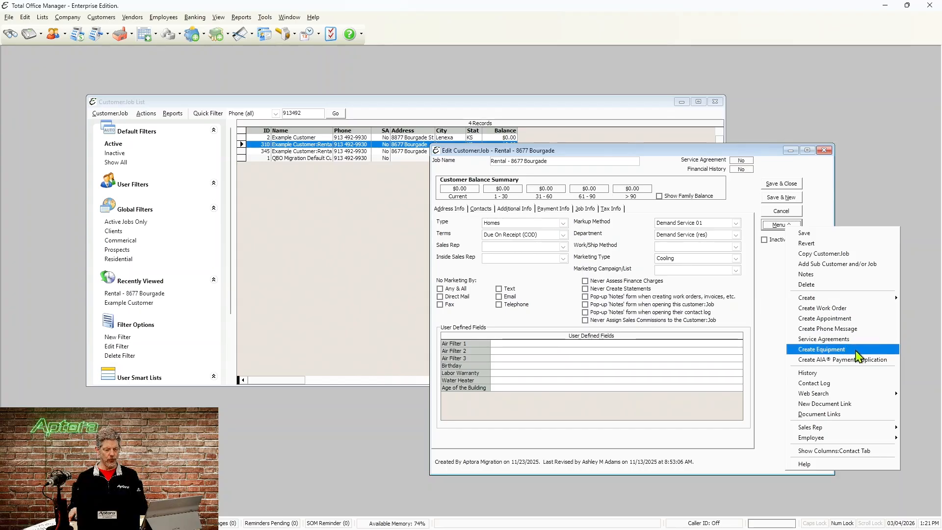
left_click(830, 309)
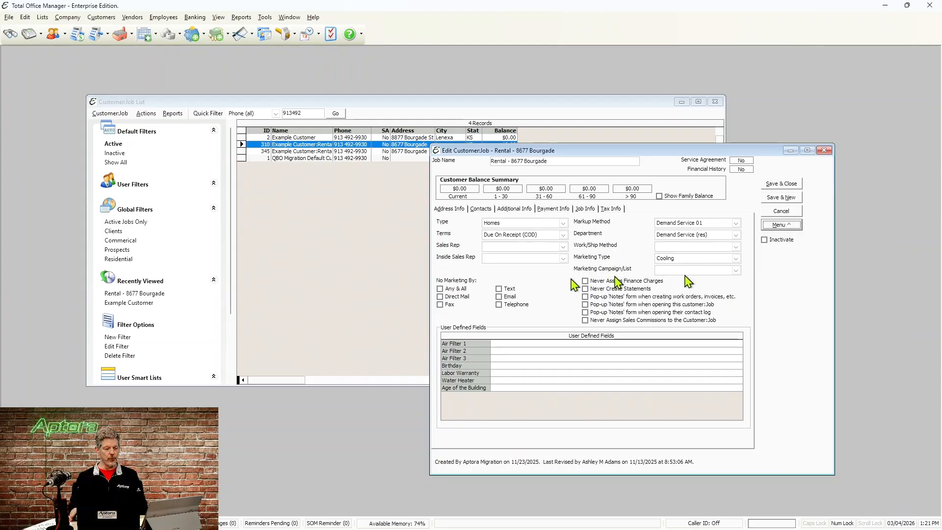
right_click(307, 147)
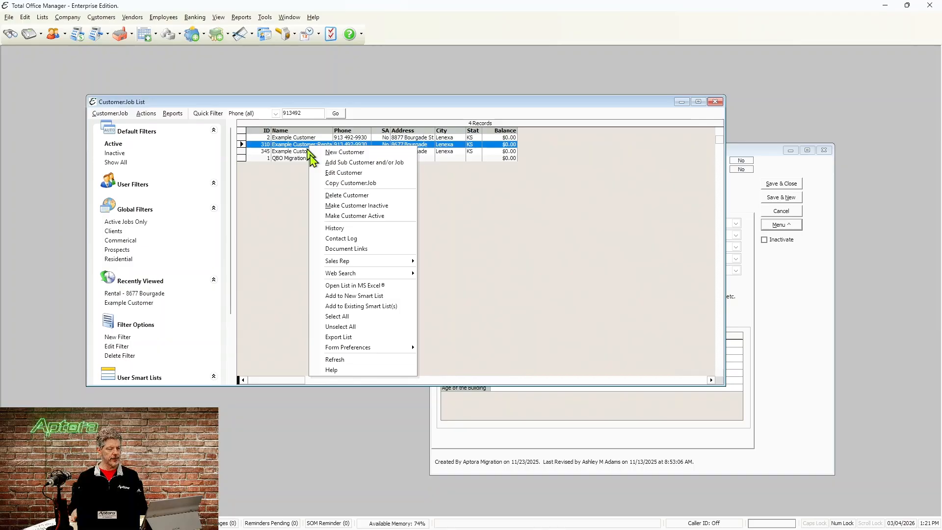
left_click(146, 113)
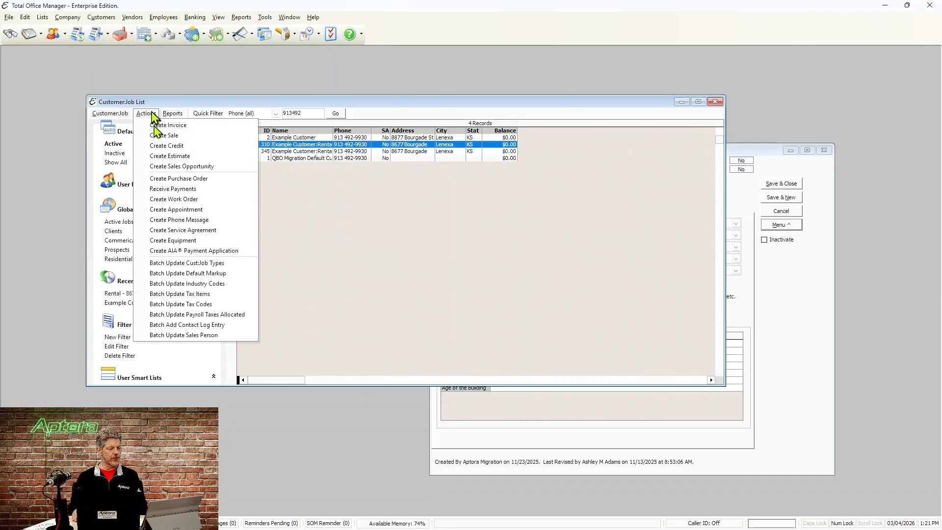
left_click(816, 281)
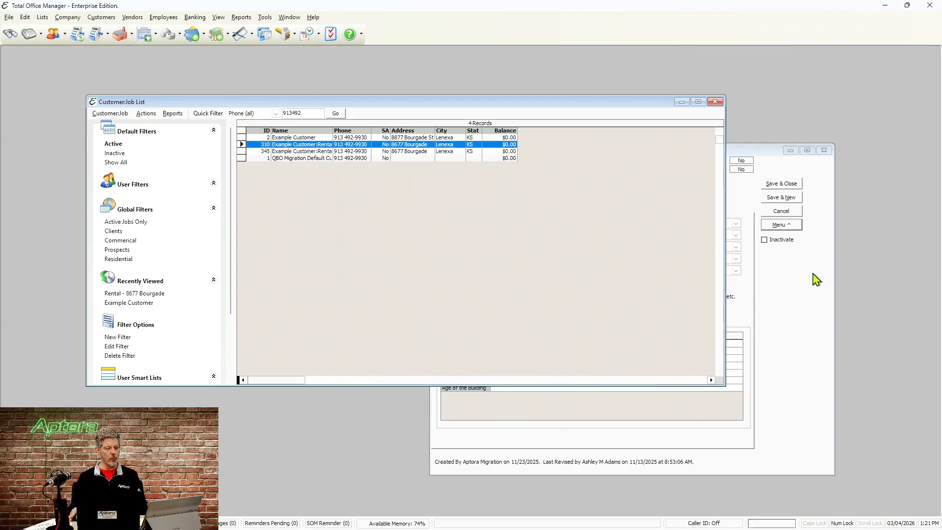
left_click(816, 280)
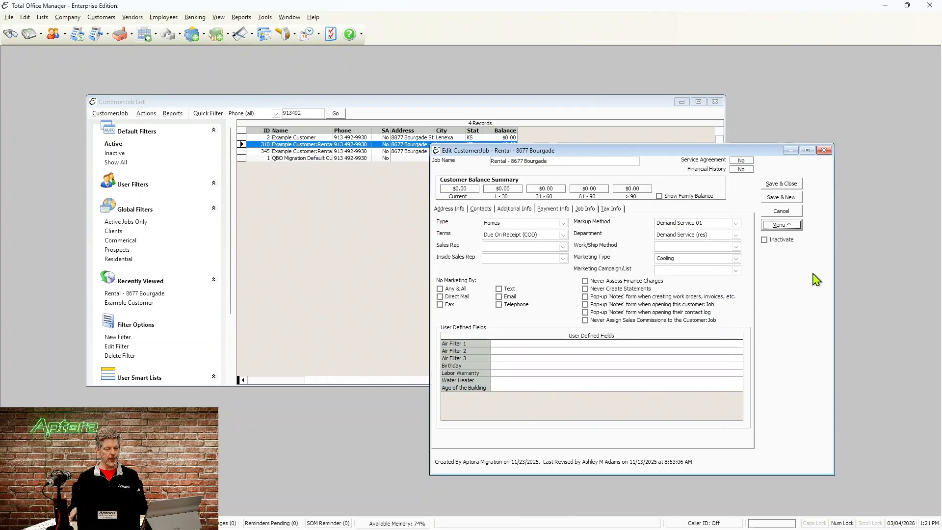
Step: Start a new work order from the rental job record and arrange the two forms side by side
left_click(790, 225)
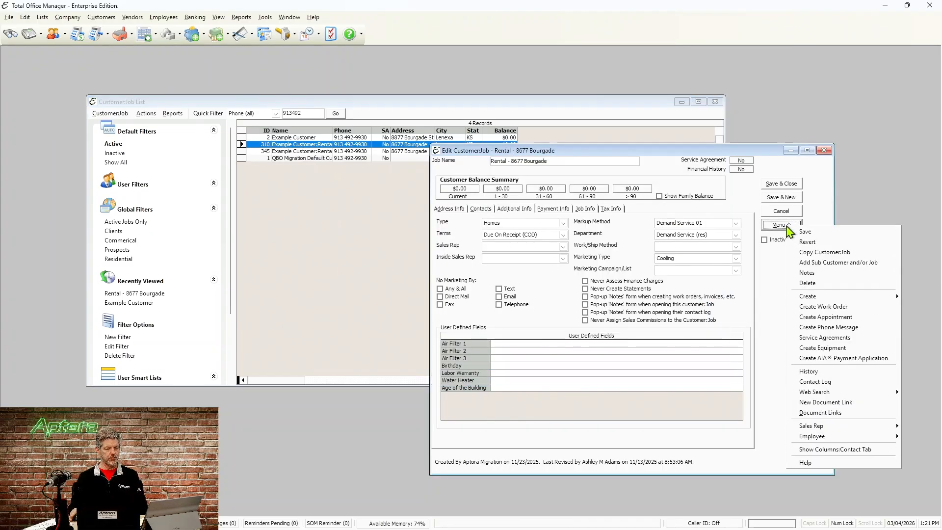
left_click(833, 306)
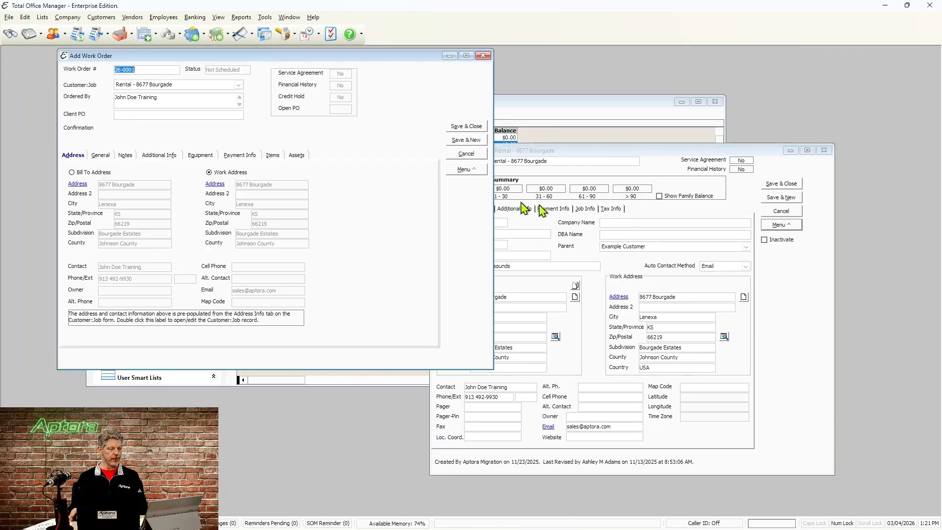
left_click_drag(205, 57, 425, 192)
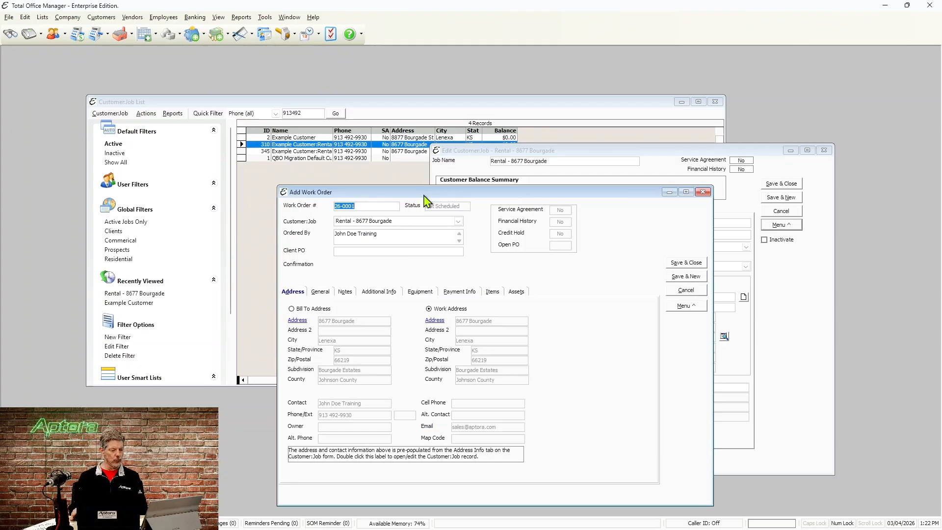
left_click_drag(467, 194, 282, 169)
left_click_drag(689, 151, 655, 91)
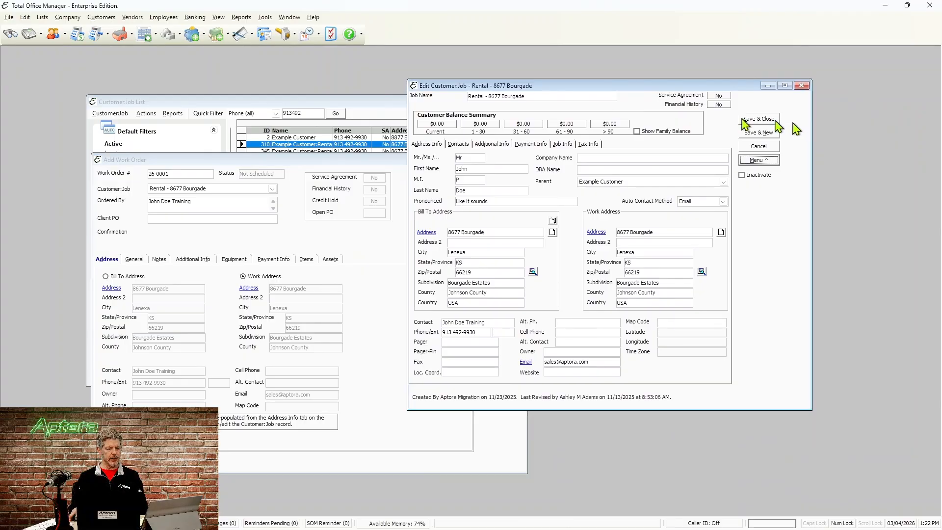
left_click_drag(551, 95, 620, 88)
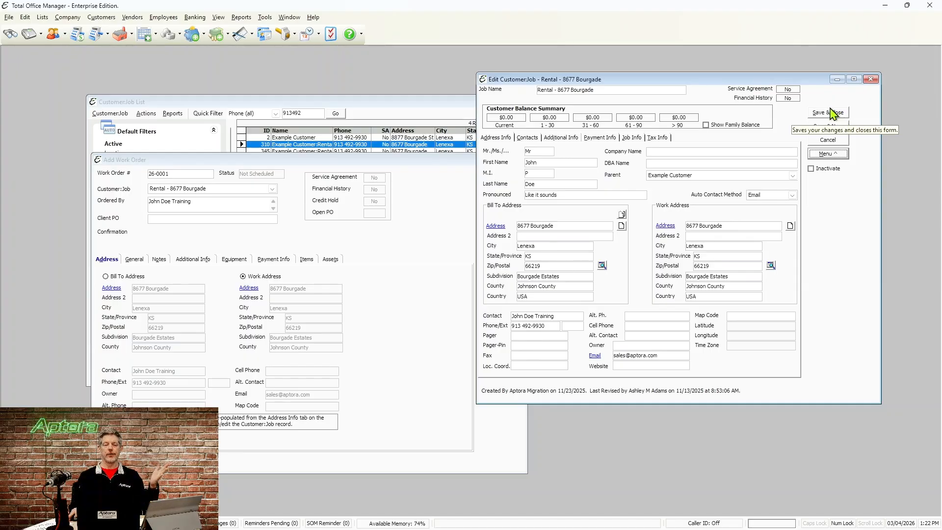
Step: Cancel the job form, reposition the work order, and check the linked job record through the note below the work order's address details
left_click(834, 141)
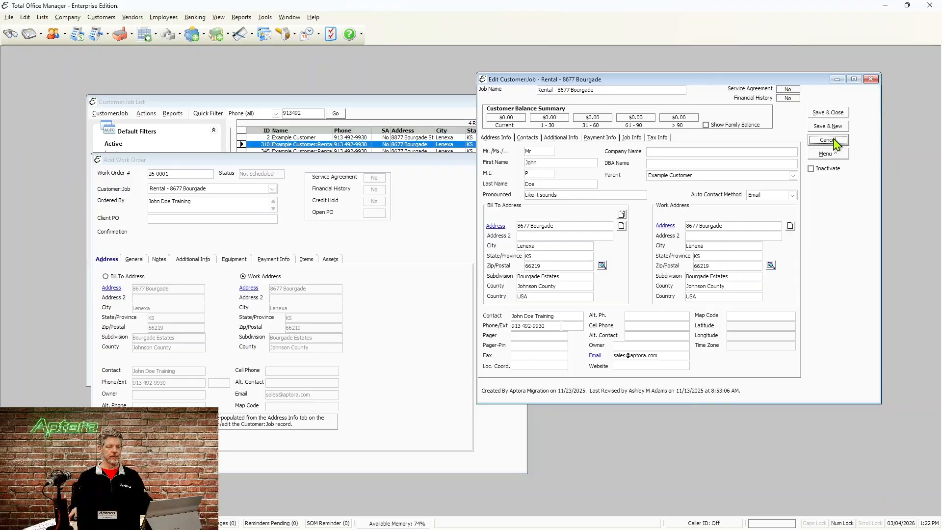
left_click_drag(434, 159, 738, 123)
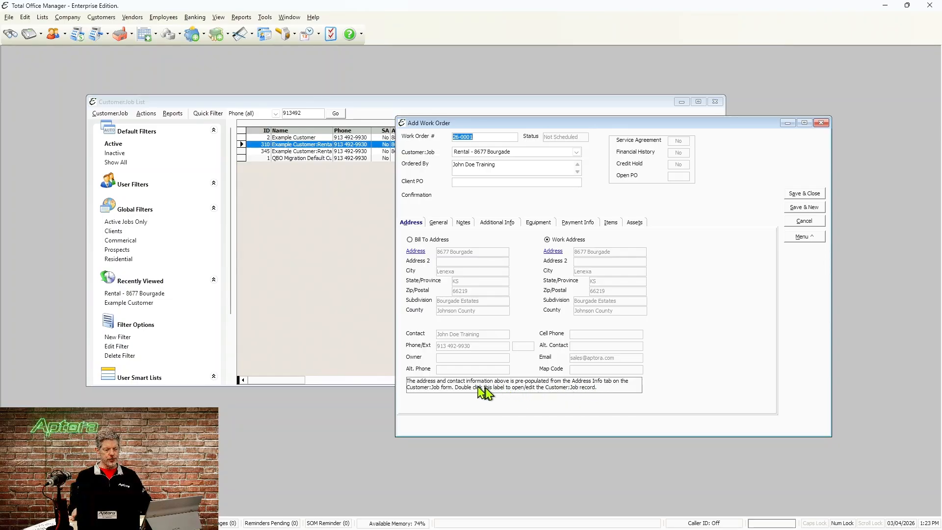
double_click(537, 384)
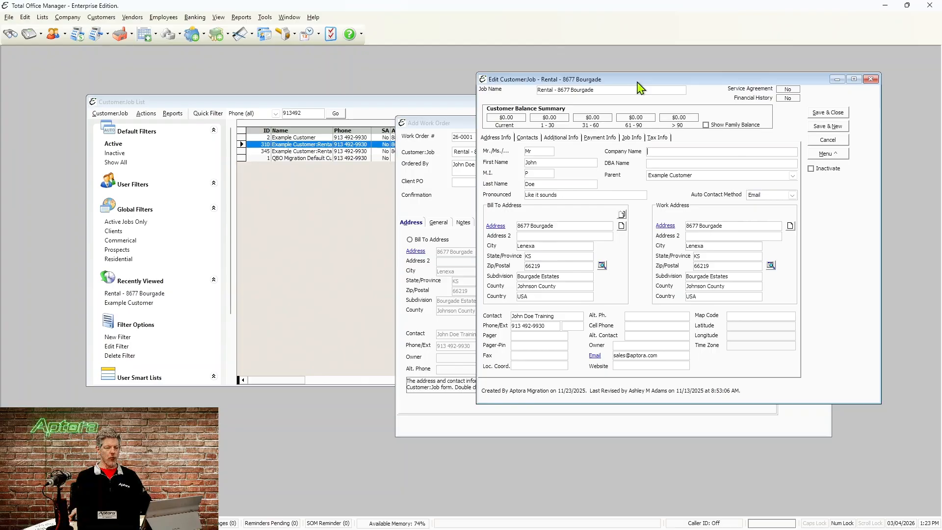
left_click_drag(637, 82, 658, 78)
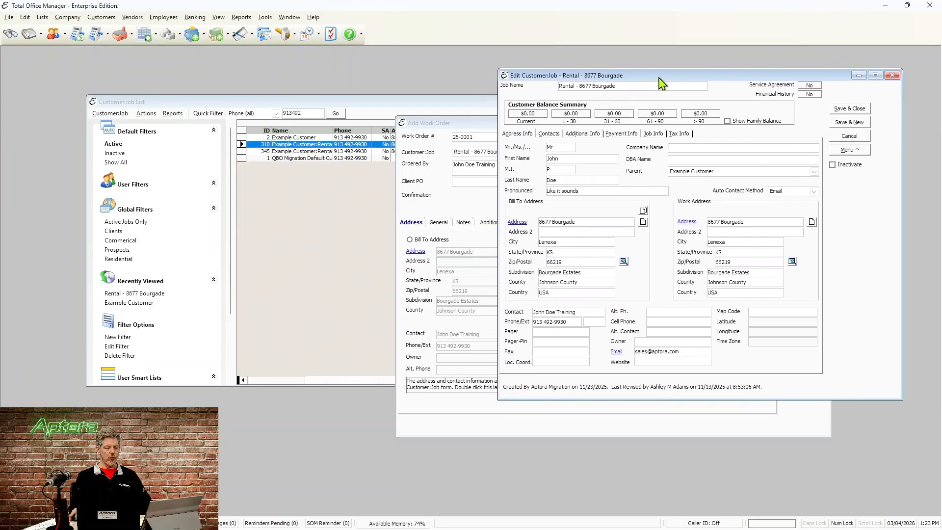
left_click(892, 75)
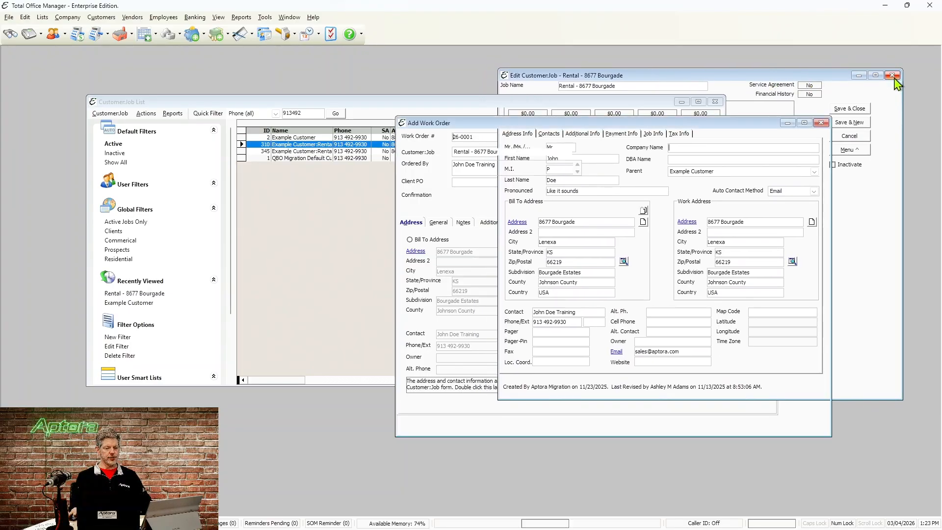
Step: Examine the commands available for the new work order, including its Customer:Job and Employee options
right_click(727, 164)
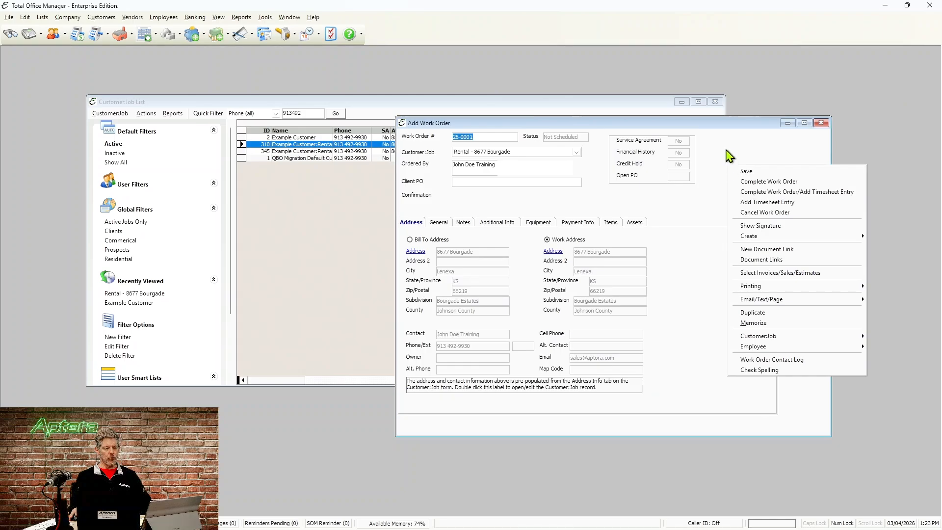
right_click(724, 148)
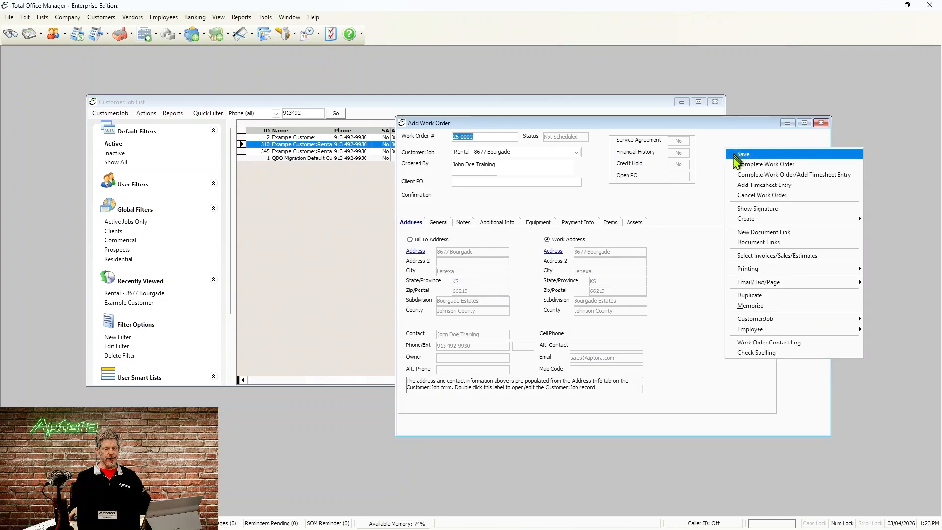
mouse_move(784, 320)
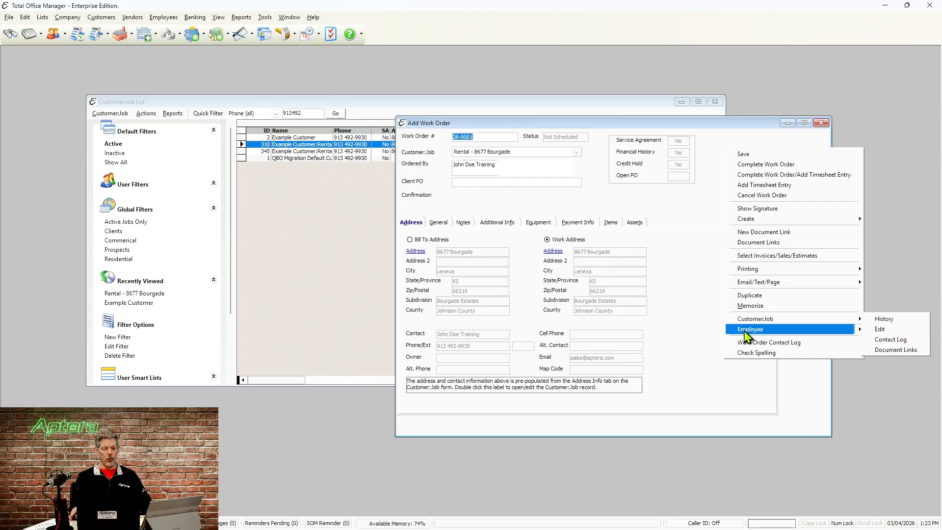
mouse_move(746, 336)
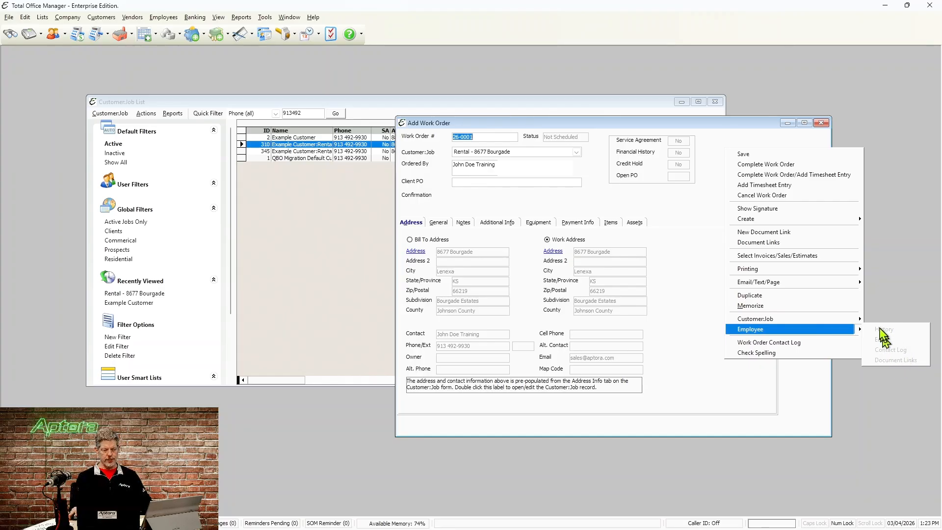
Step: Enter "No heat" as the work order's brief description and insert a user and time stamp in the detailed description
left_click(669, 285)
left_click(444, 224)
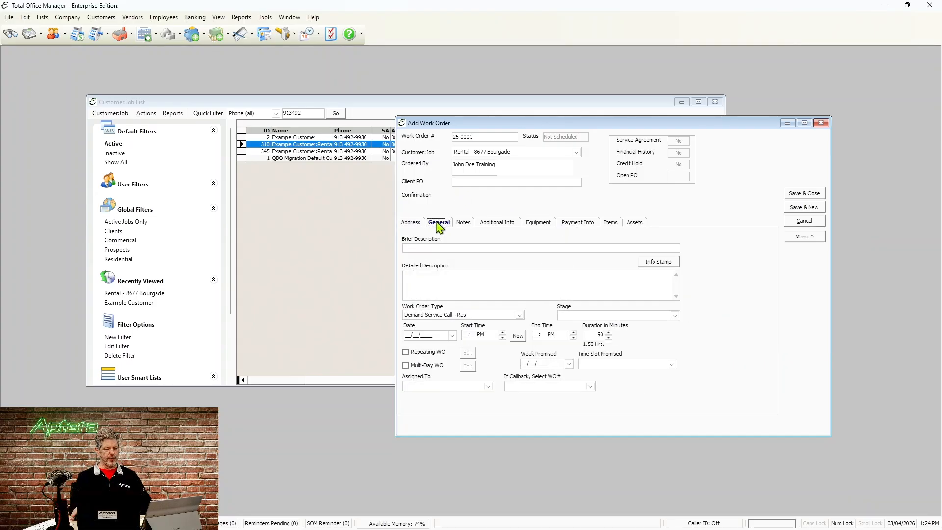
left_click(473, 247)
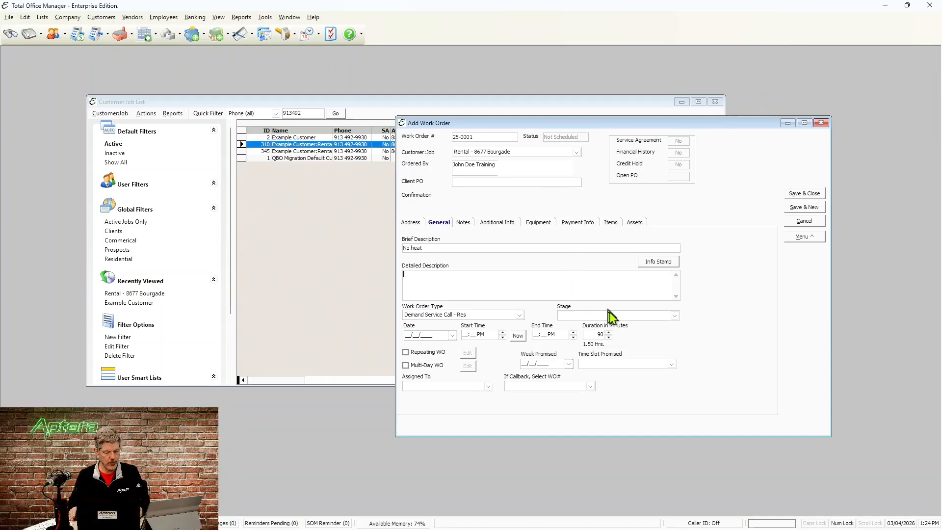
left_click(638, 284)
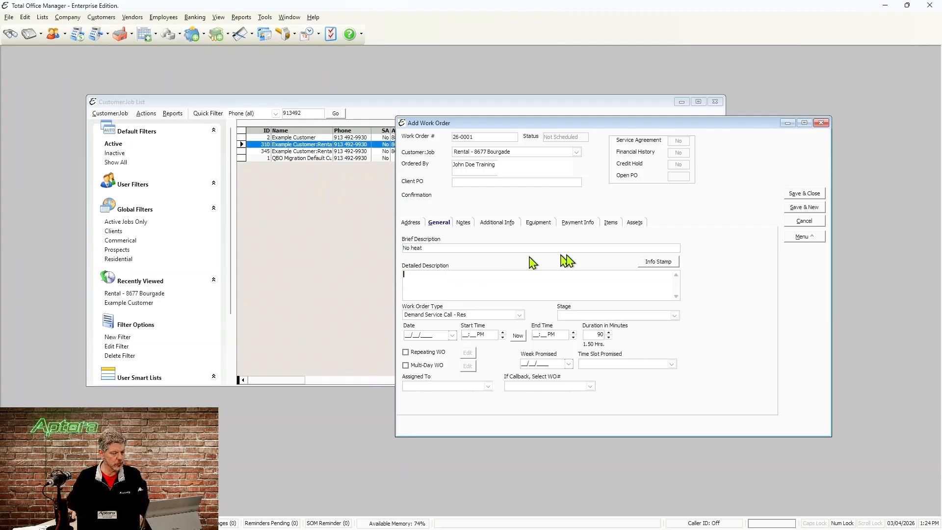
left_click(655, 266)
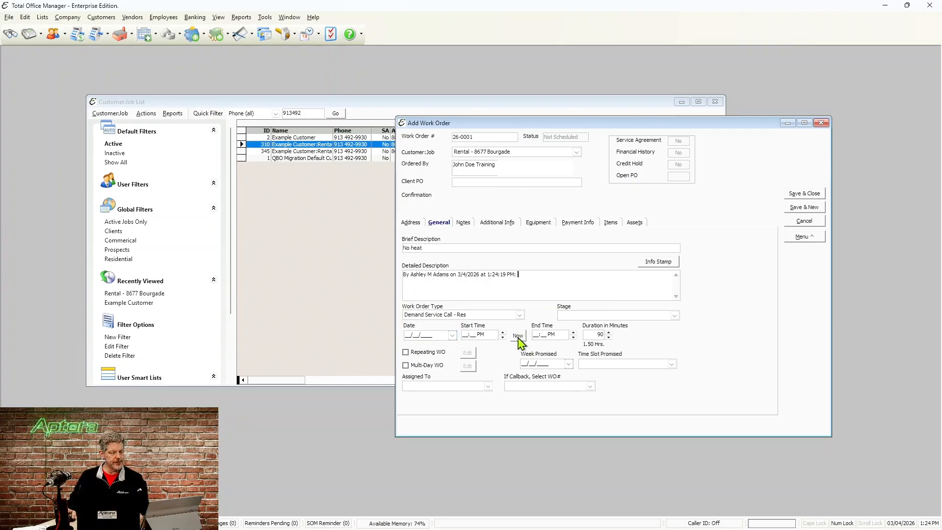
Step: Schedule the work order to start at the current date and time with a duration of 240 minutes
left_click(518, 336)
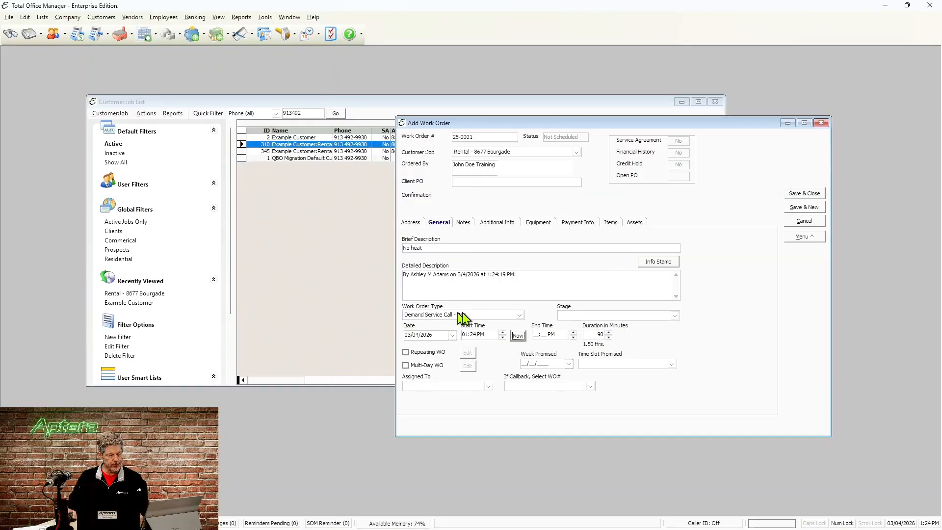
left_click(593, 335)
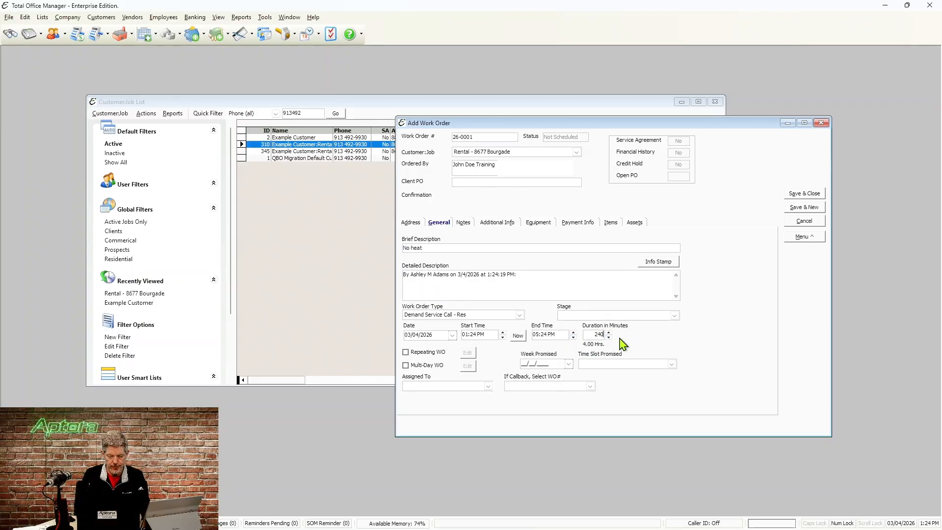
key("Tab")
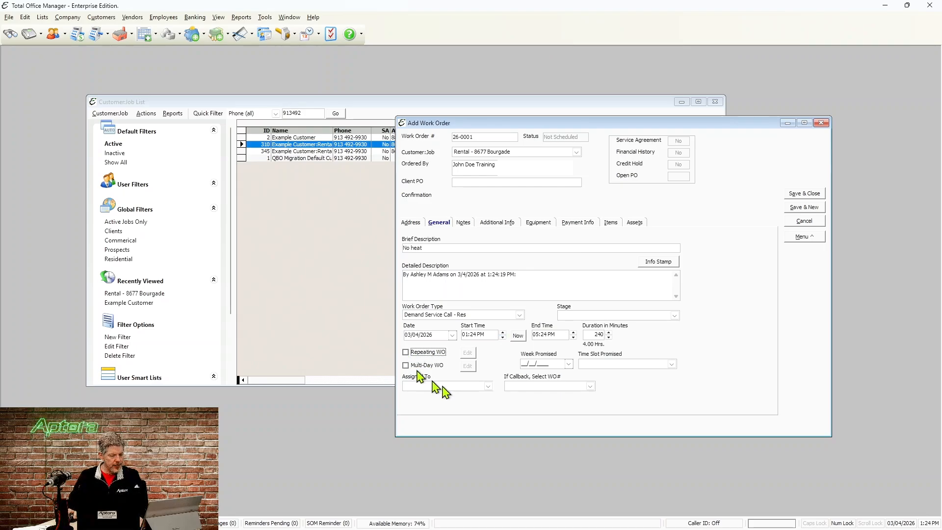
Step: Assign the work order to the third listed employee and set the promised time slot to 1:00 to 3:00PM
left_click(488, 386)
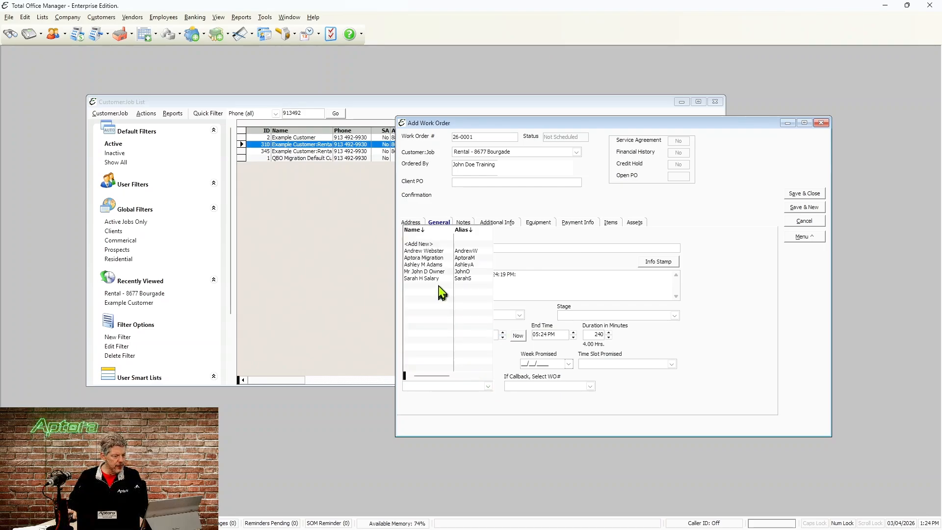
left_click(433, 265)
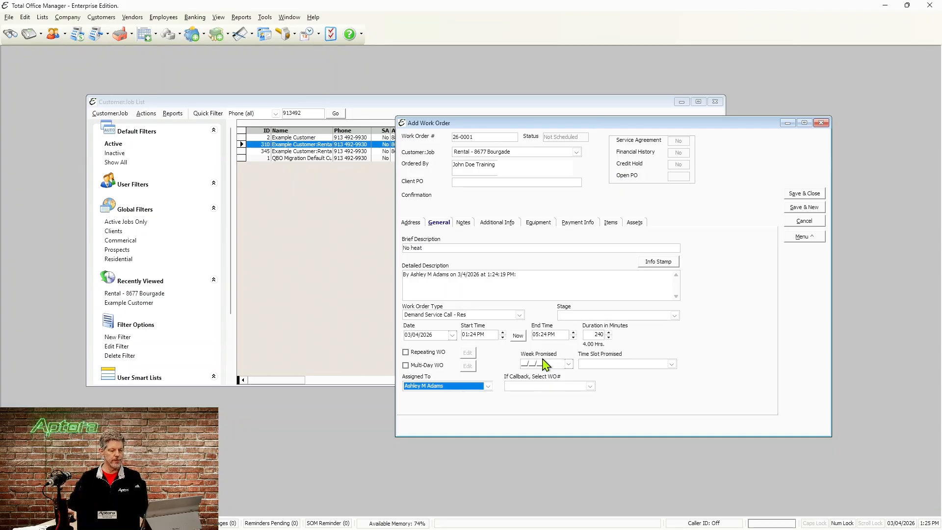
left_click(671, 364)
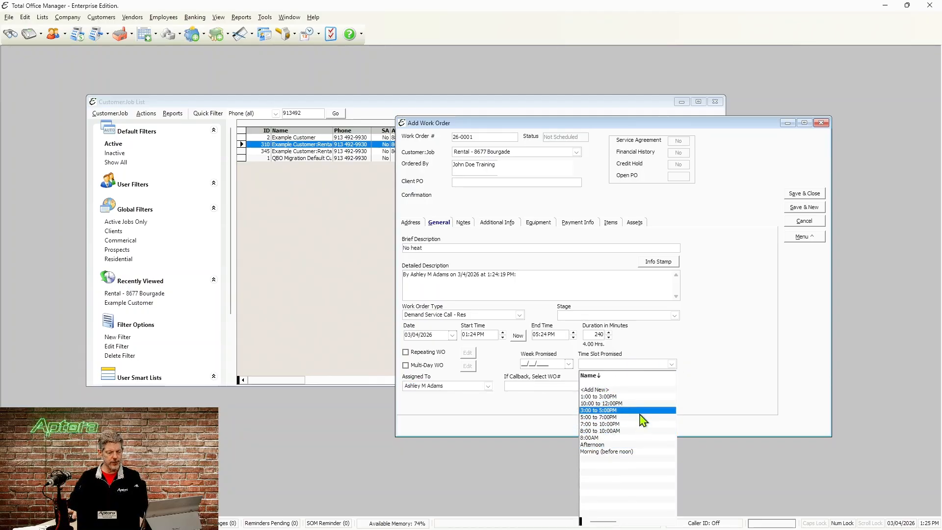
left_click(608, 397)
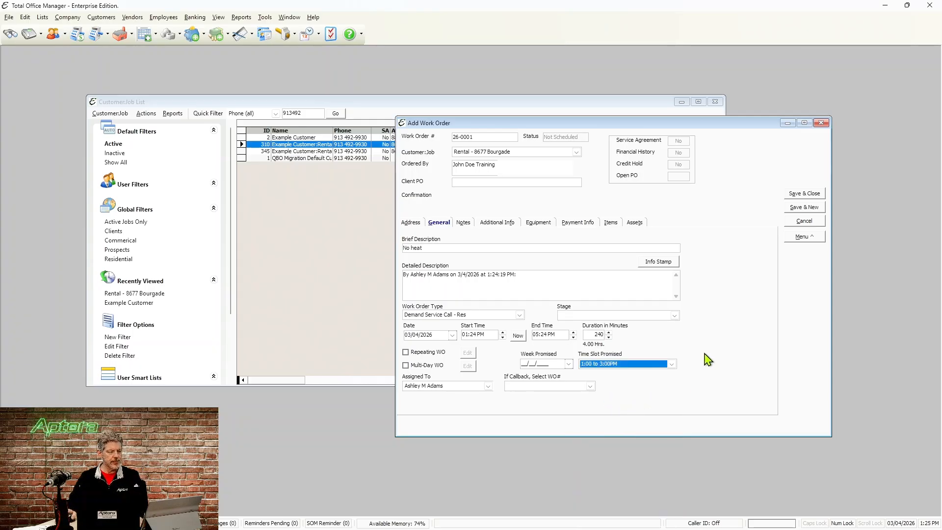
Step: Check the work order's private and technician's notes fields, and set its department to Demand Service (res) in the additional info
left_click(461, 225)
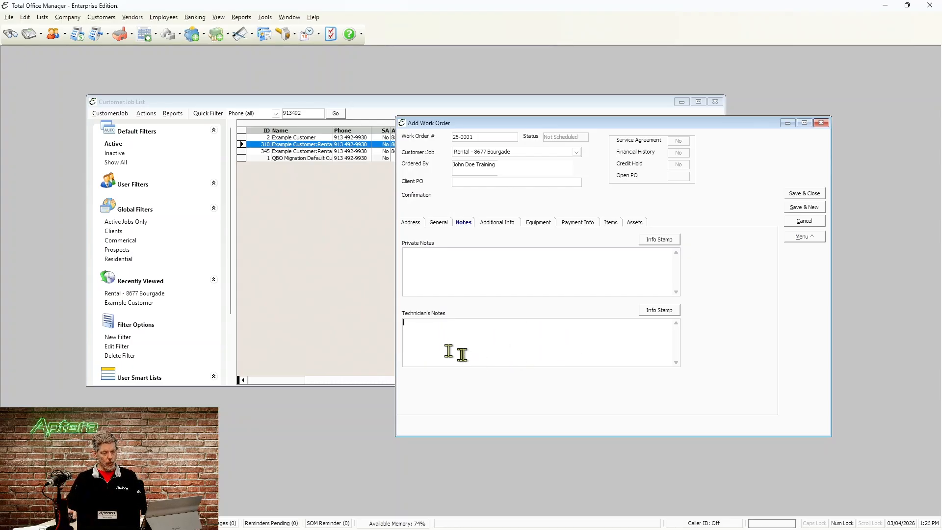
left_click(455, 332)
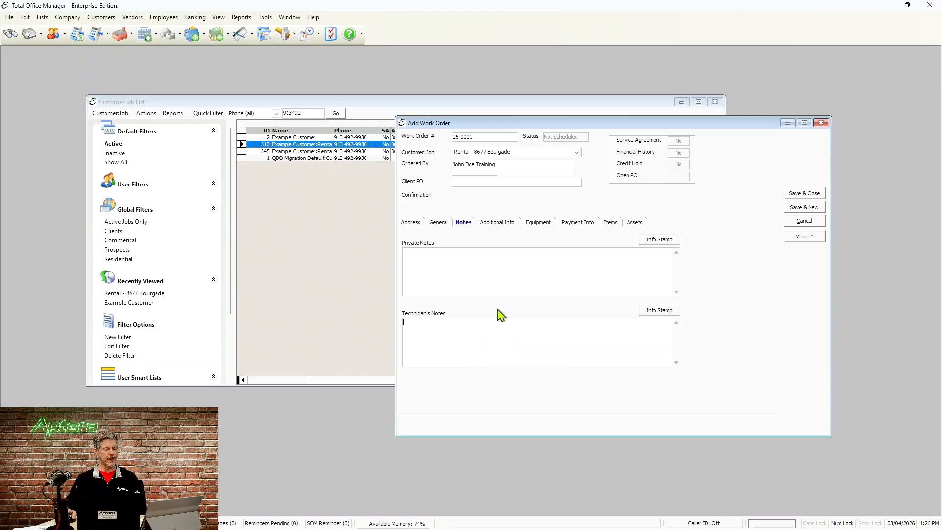
left_click(497, 225)
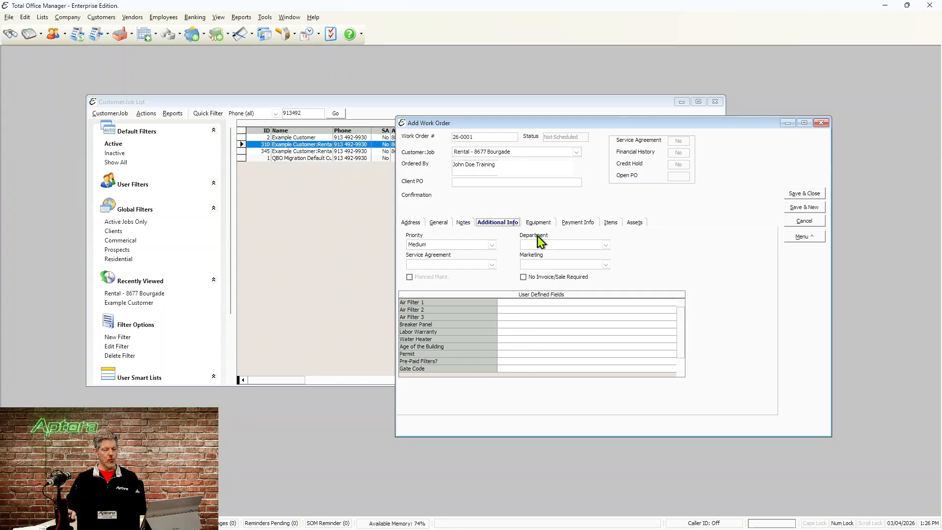
left_click(606, 245)
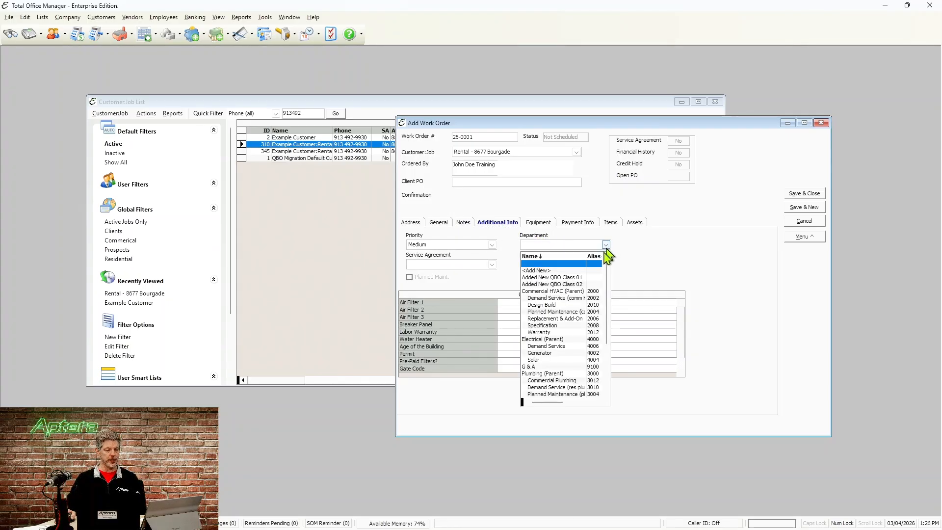
scroll(549, 311, "down", 4)
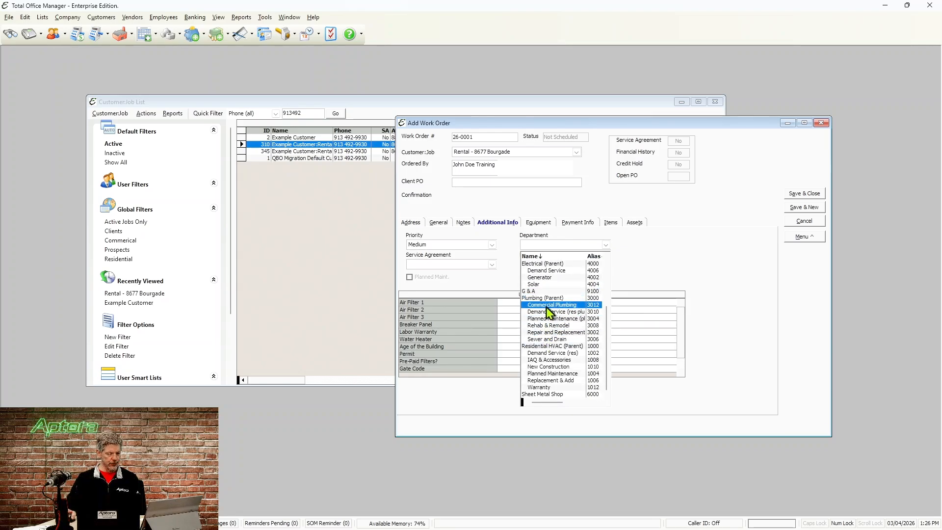
left_click(566, 353)
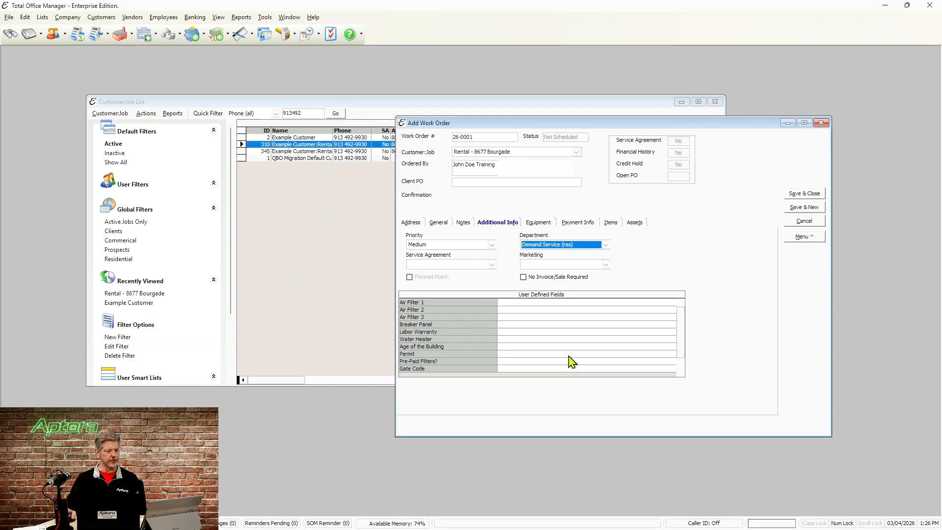
Step: Browse the marketing sources and set the work order's marketing source to Ad 01 under Radio
left_click(606, 264)
scroll(579, 374, "down", 3)
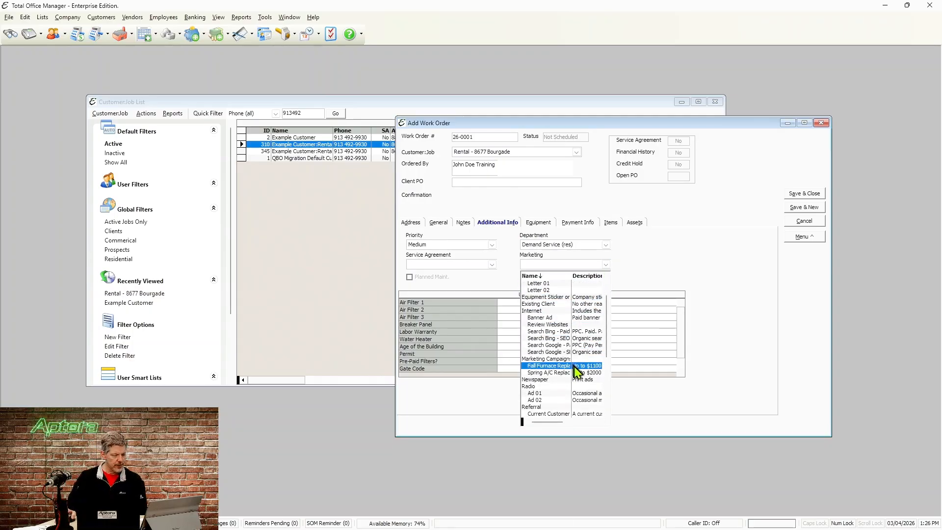
scroll(579, 375, "down", 4)
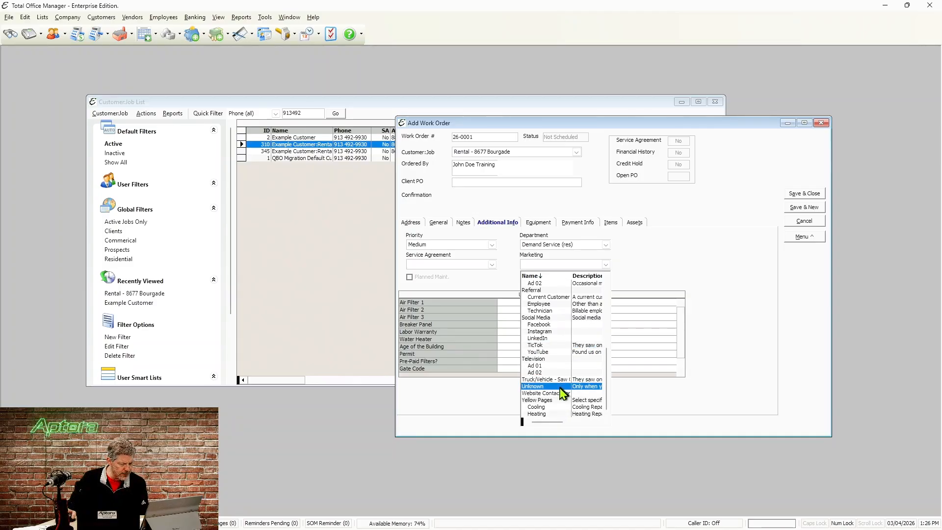
scroll(557, 388, "up", 1)
scroll(559, 392, "up", 5)
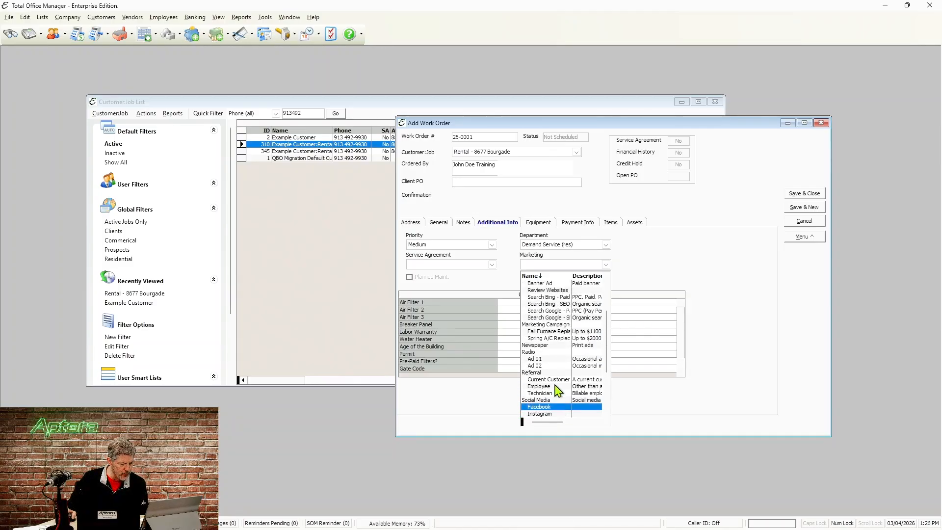
scroll(558, 390, "up", 2)
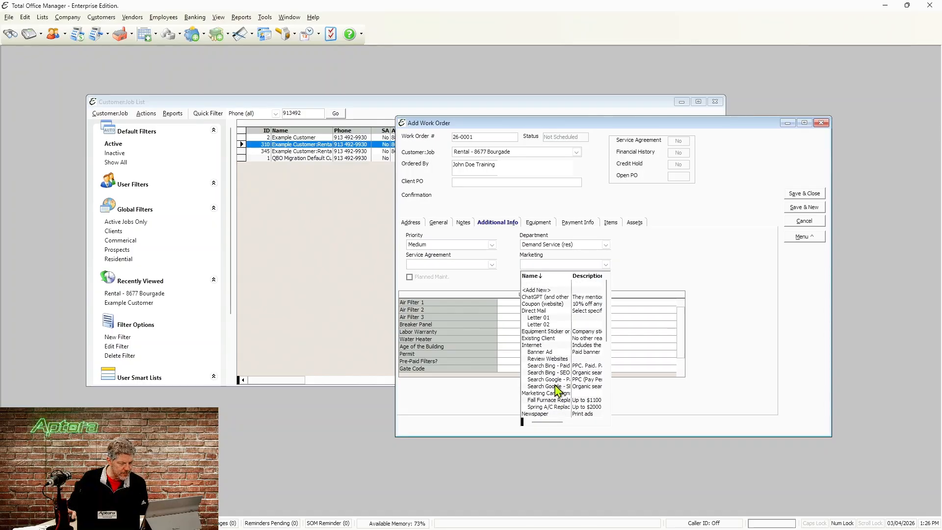
scroll(557, 390, "down", 6)
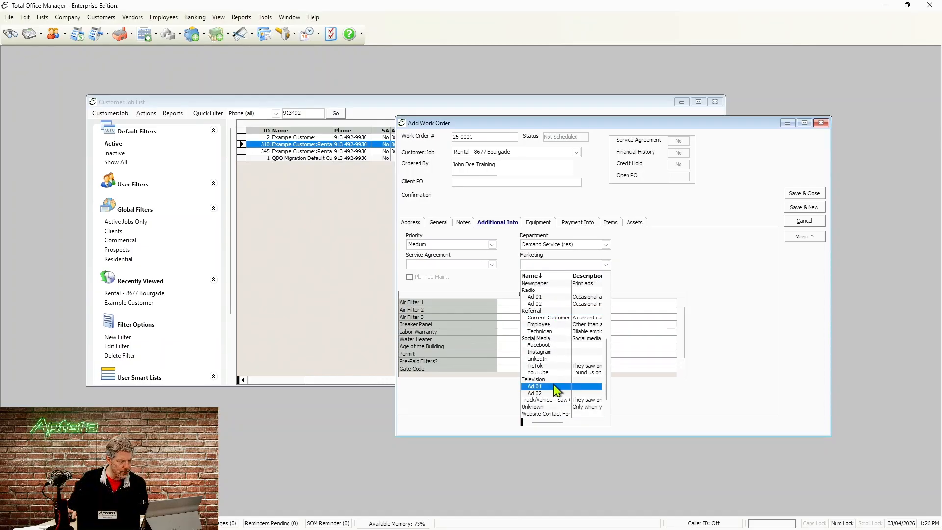
scroll(558, 390, "down", 1)
scroll(556, 365, "up", 1)
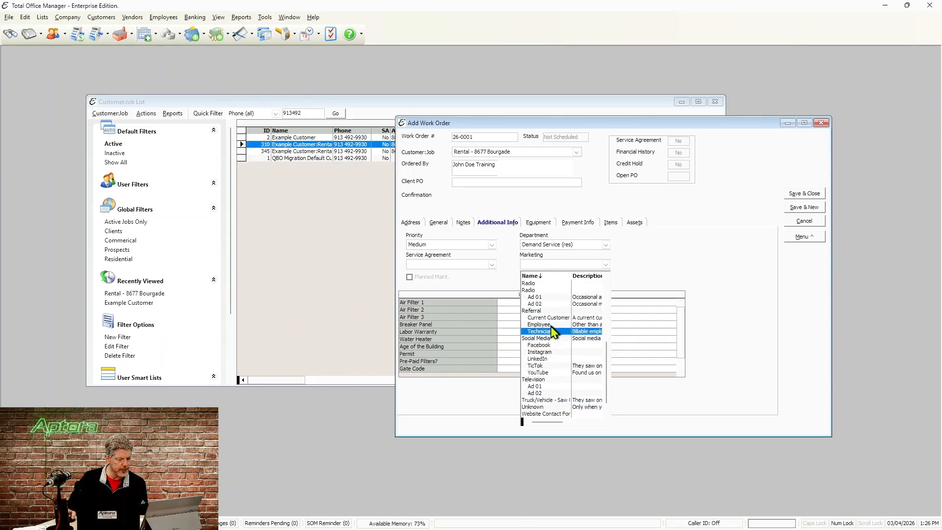
left_click(540, 298)
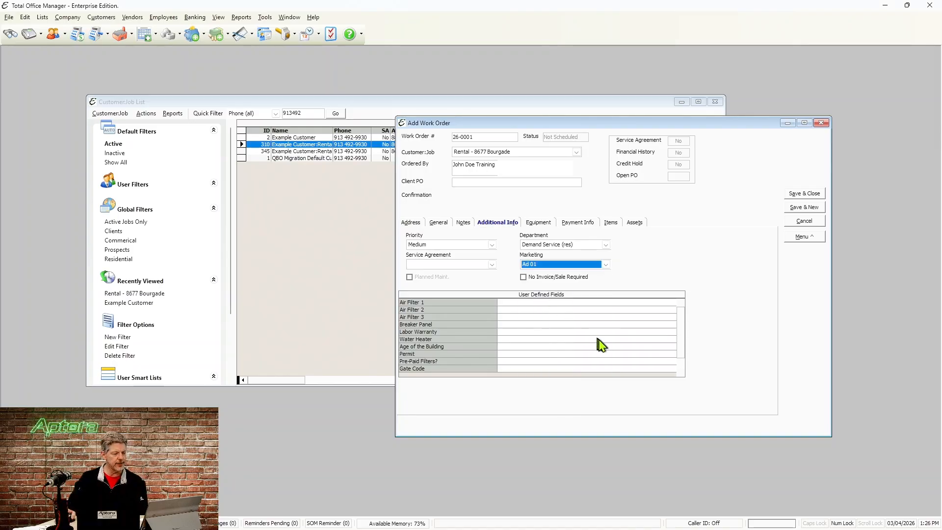
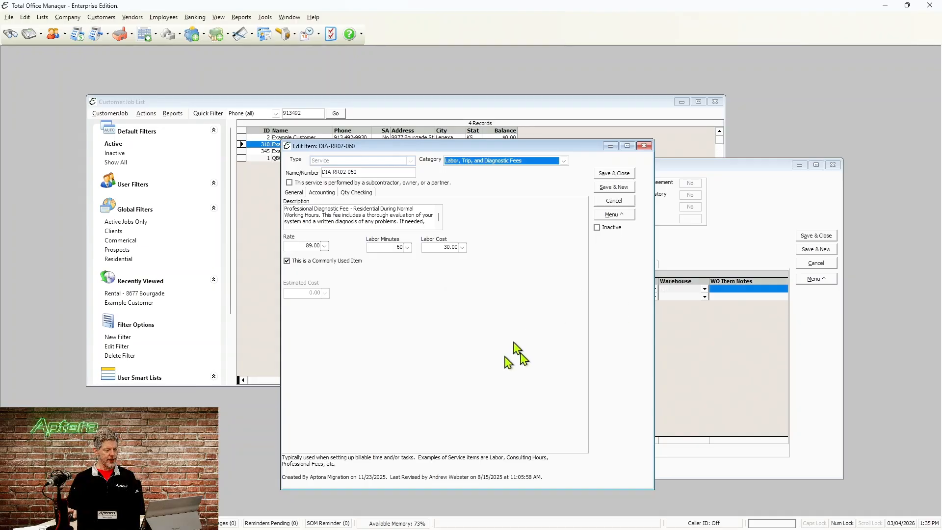
Step: Reposition the DIA-RR02-060 item form, review its accounting settings including the discount lock, and close it without saving
left_click_drag(451, 151, 557, 79)
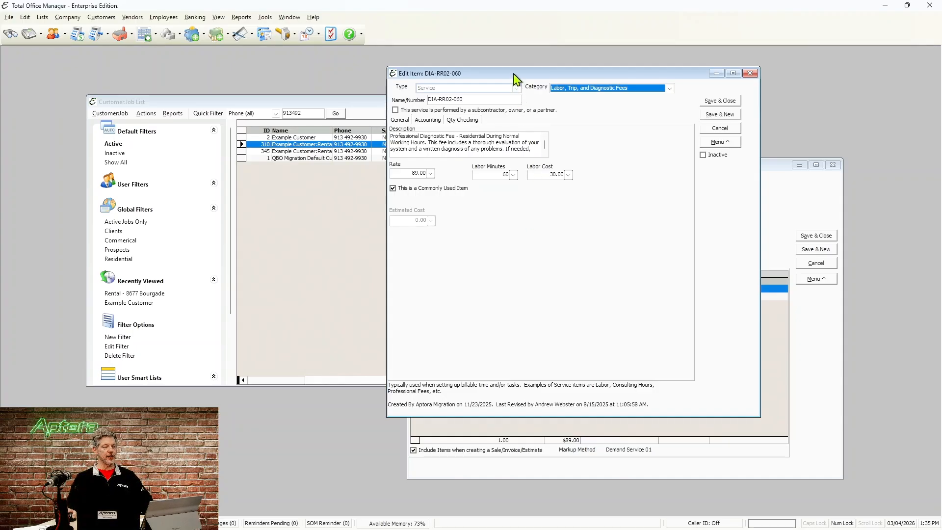
left_click_drag(516, 78, 480, 143)
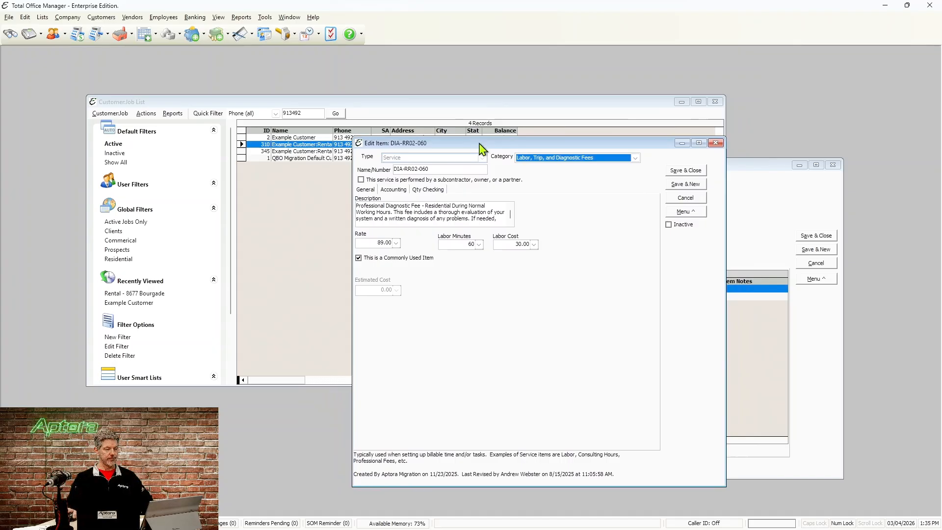
left_click(393, 189)
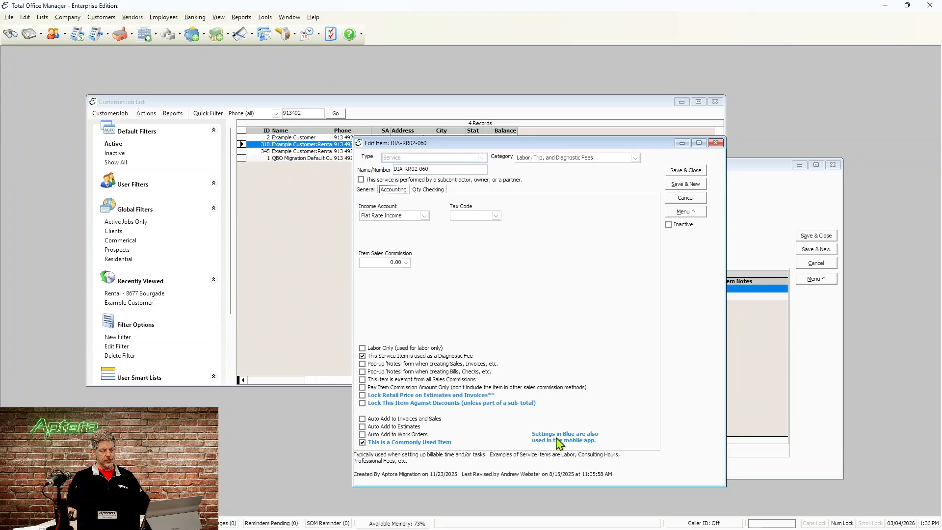
mouse_move(443, 402)
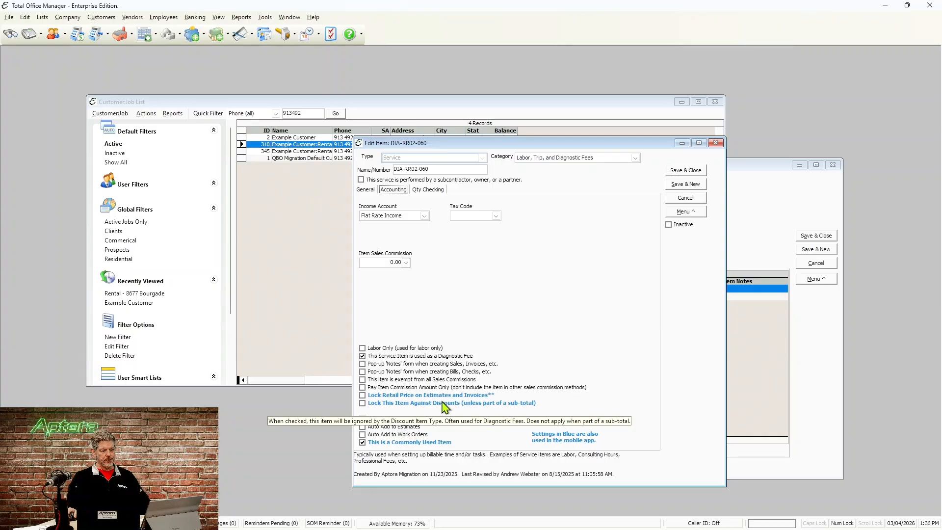
left_click(684, 199)
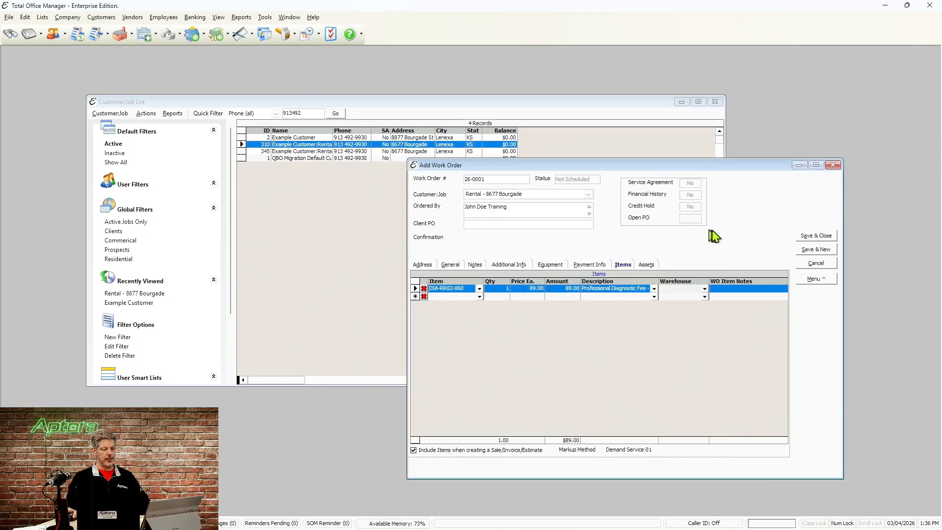
Step: Examine the work order's Assets grid and the choices offered for an asset number
left_click(646, 265)
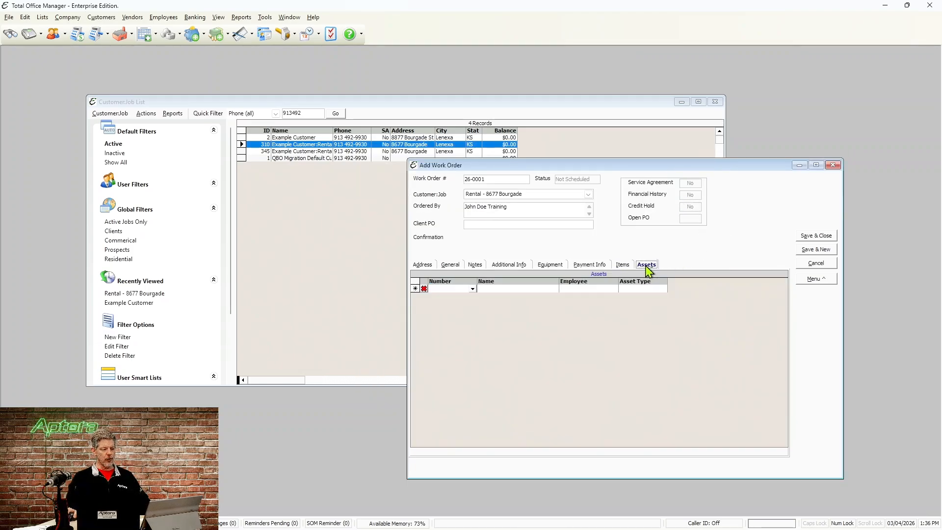
left_click(473, 291)
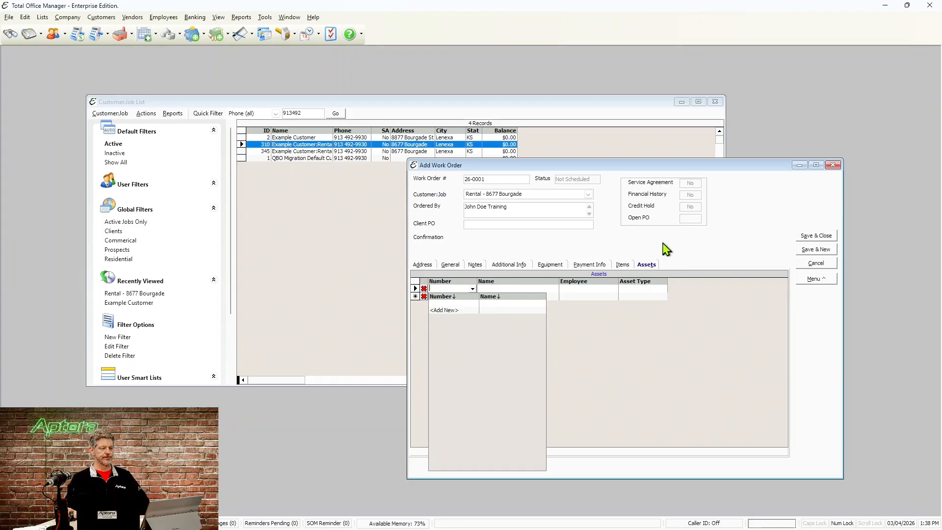
Step: Return to the work order's General details and reposition the form over the Customer:Job List
left_click(448, 265)
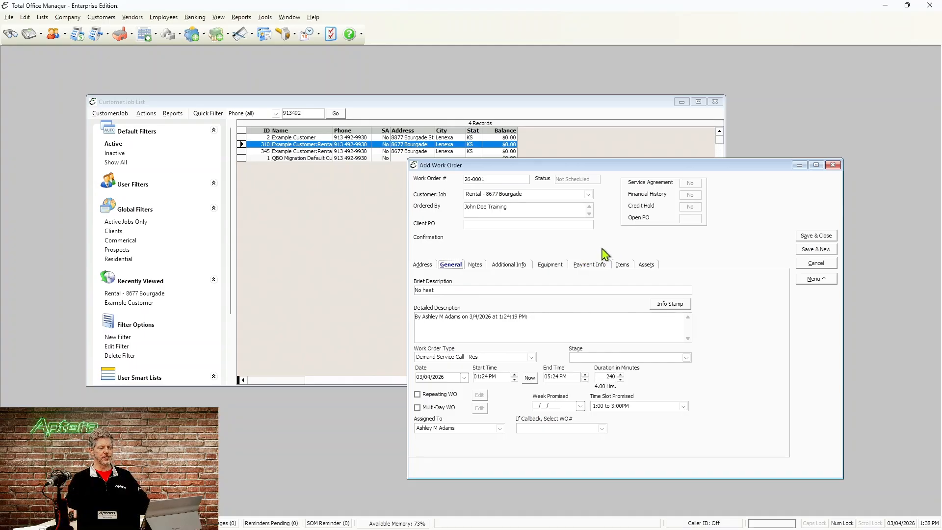
left_click(818, 279)
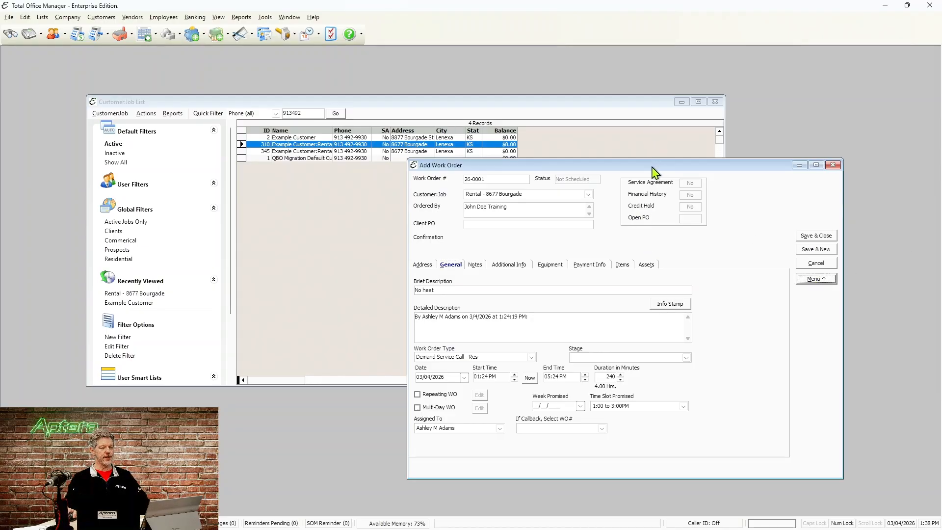
left_click_drag(652, 168, 296, 66)
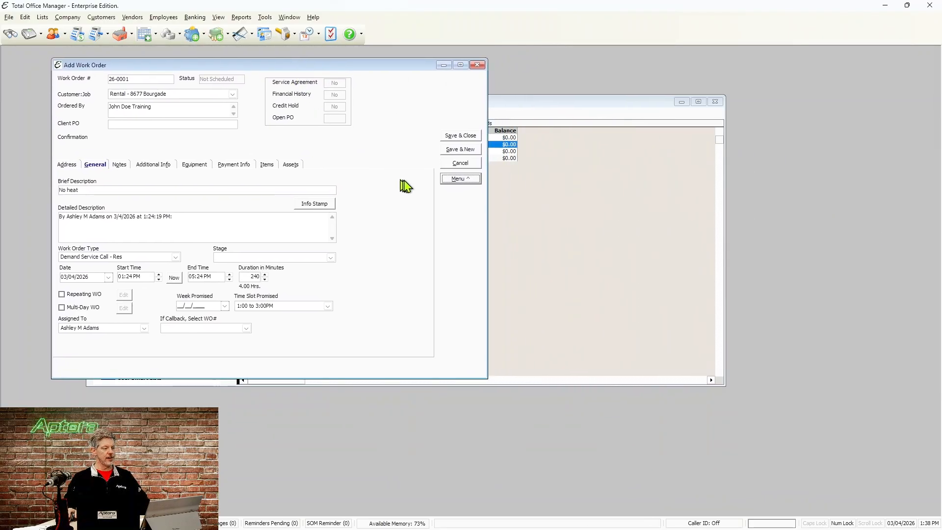
Step: Save the work order and look through its available actions, including the Create, Printing, Customer:Job and Employee choices
left_click(454, 178)
left_click(472, 188)
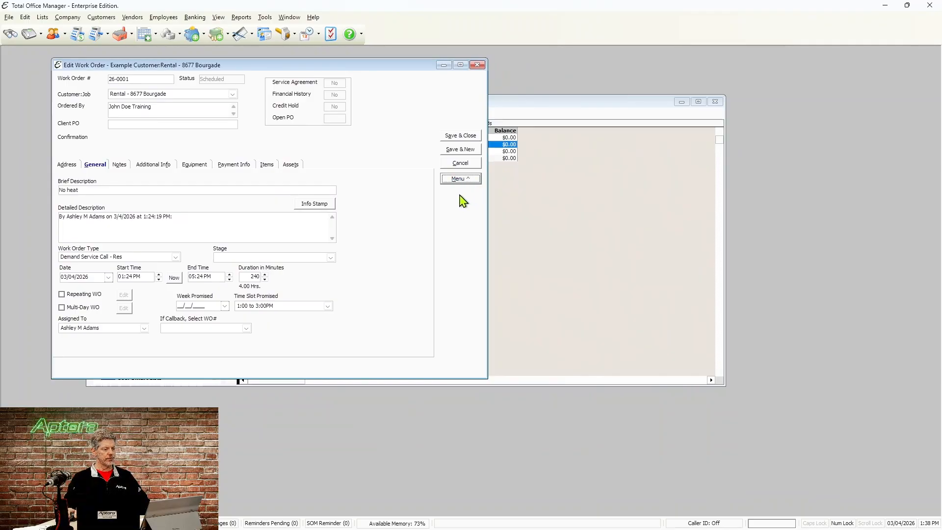
left_click(459, 179)
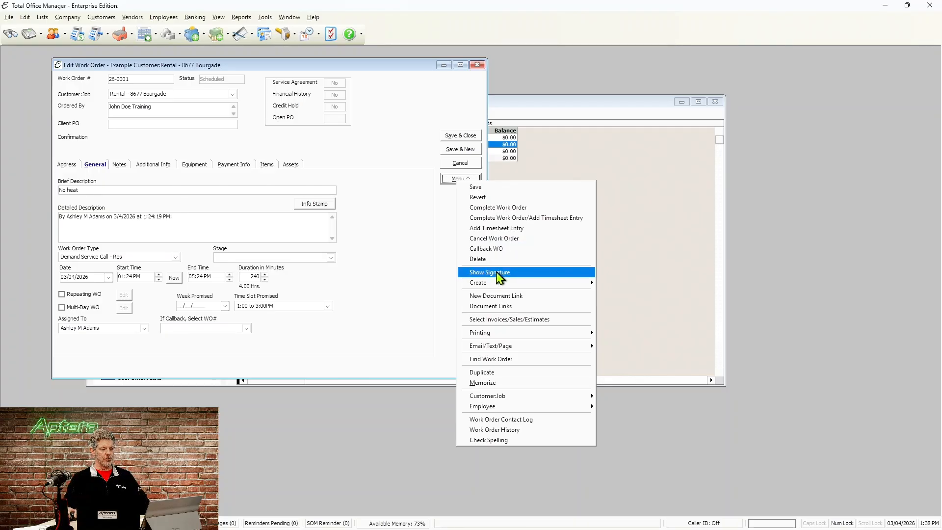
mouse_move(498, 288)
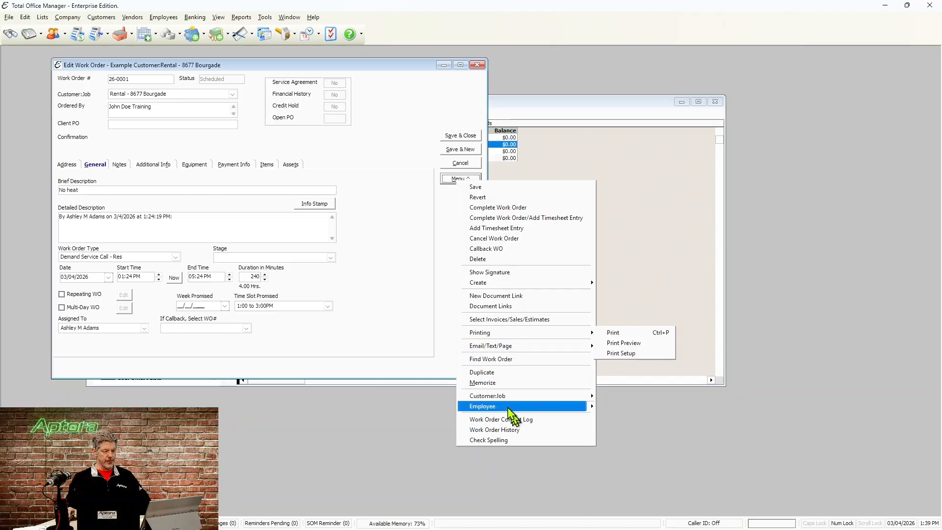
mouse_move(542, 398)
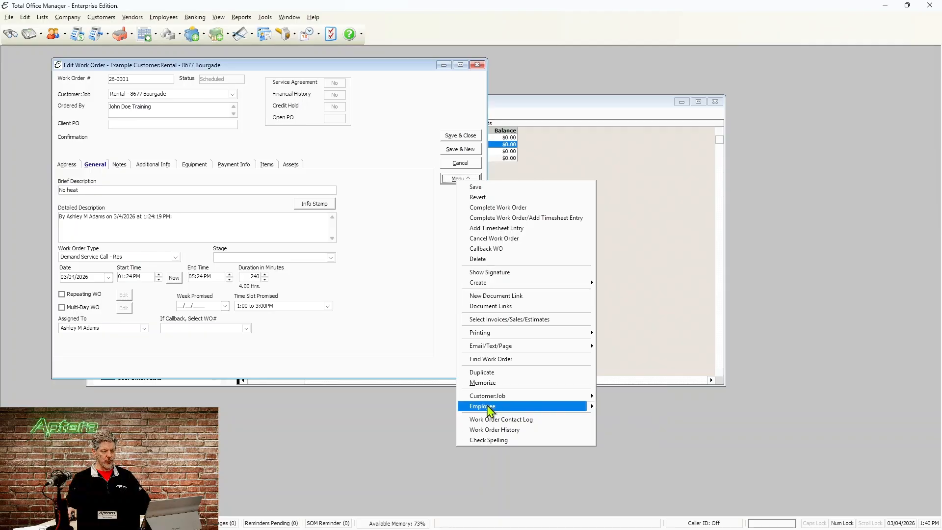
mouse_move(489, 409)
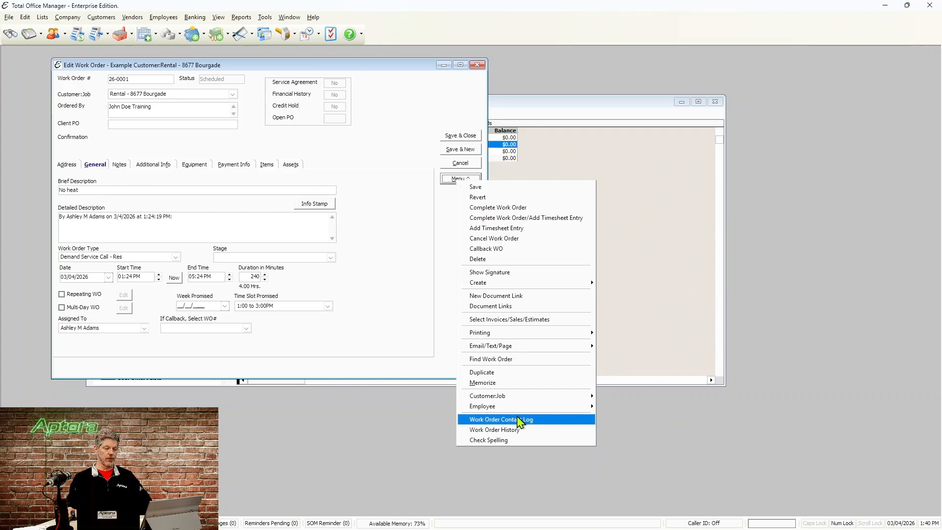
Step: Add a work order contact log entry with topic Note - All Other, subject eeeeee and note text Notes, and save it
left_click(518, 421)
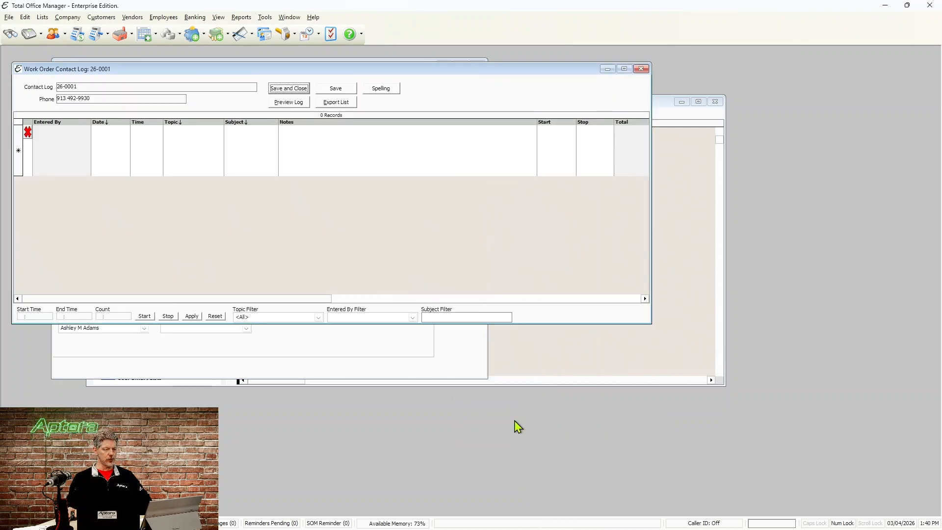
left_click(408, 168)
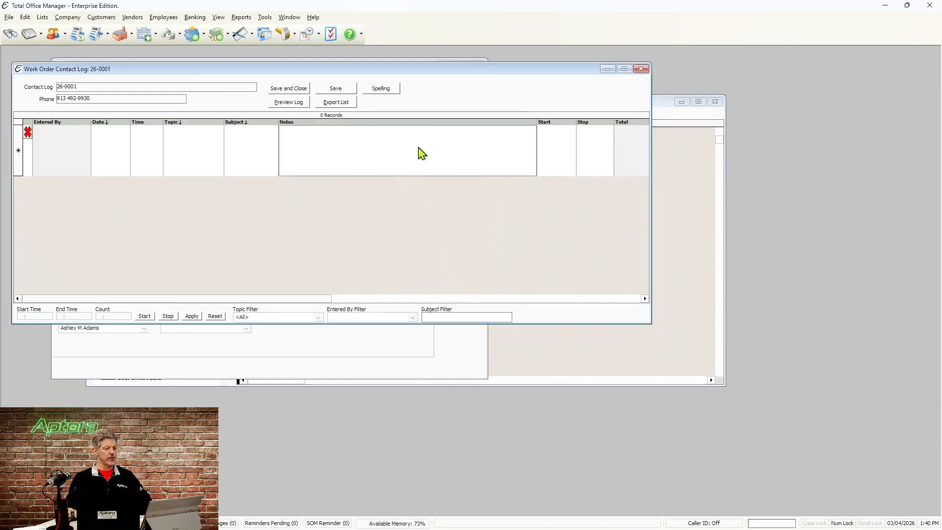
left_click(420, 154)
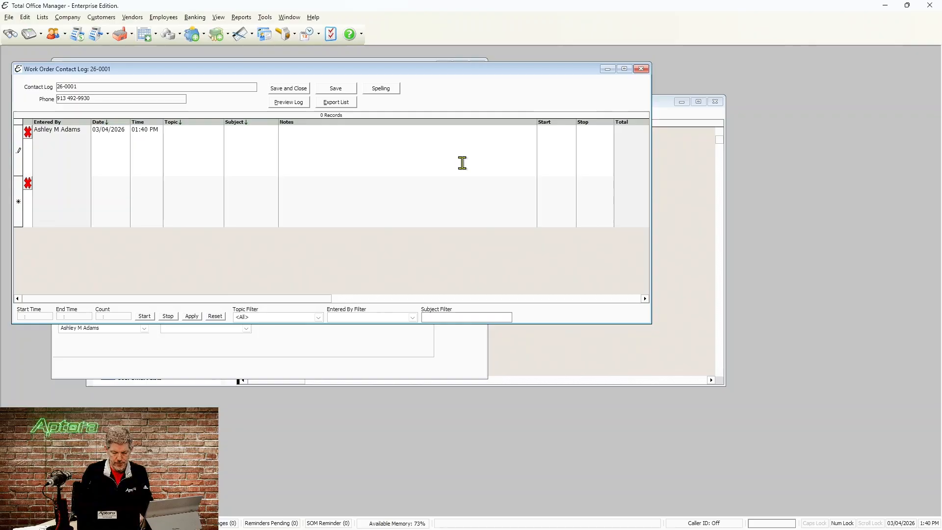
type("Notes")
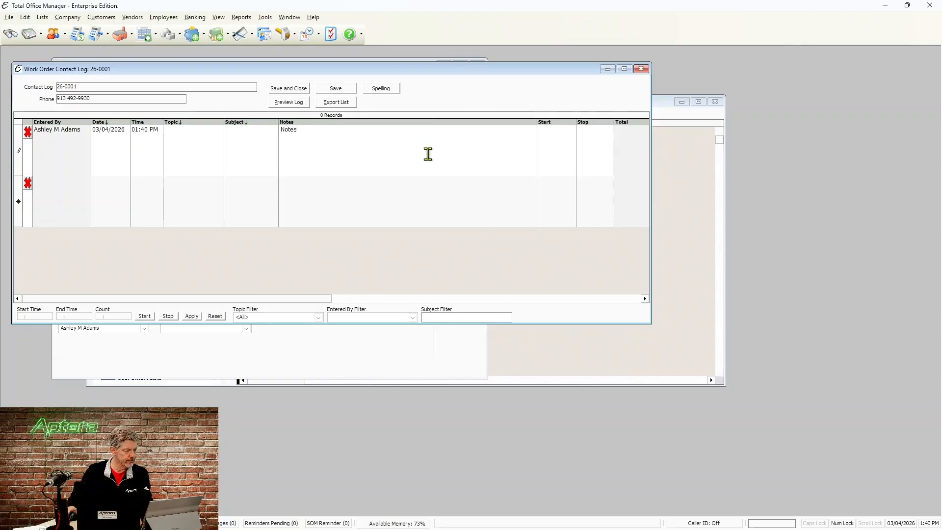
left_click(217, 133)
left_click(219, 130)
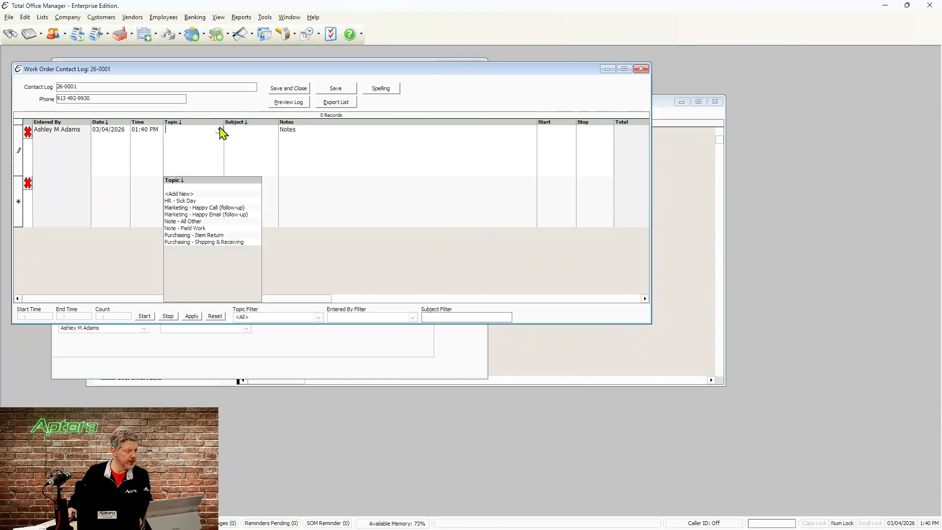
left_click(203, 222)
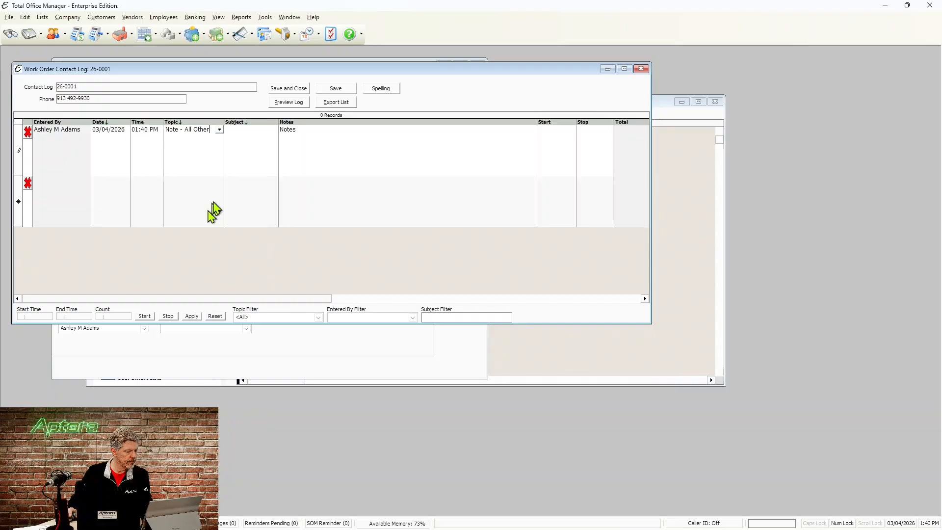
left_click(238, 152)
type("eeeeee")
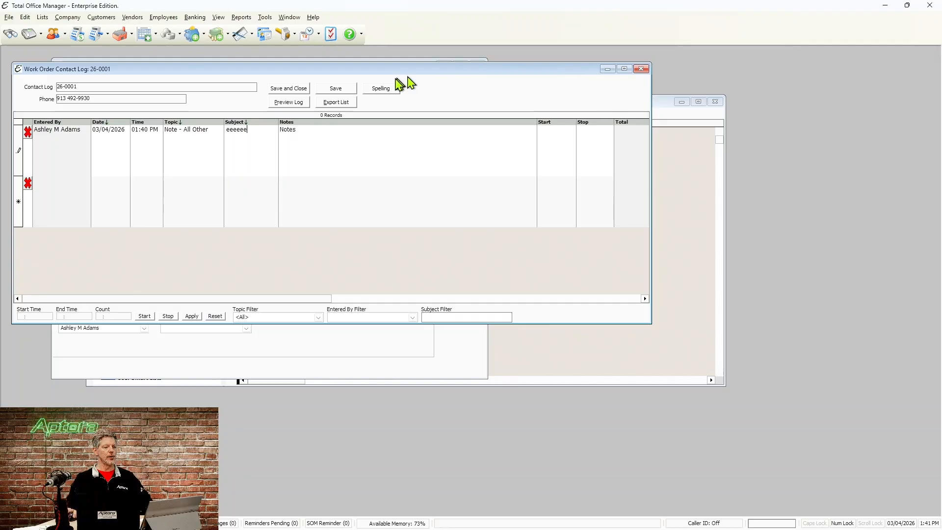
left_click(287, 90)
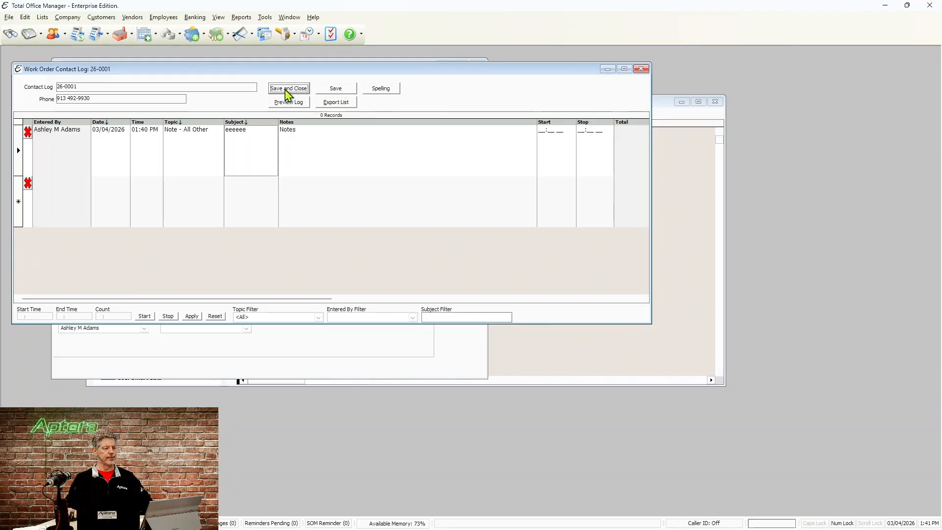
Step: Reopen the work order contact log to check the saved entry, and close it
left_click(450, 180)
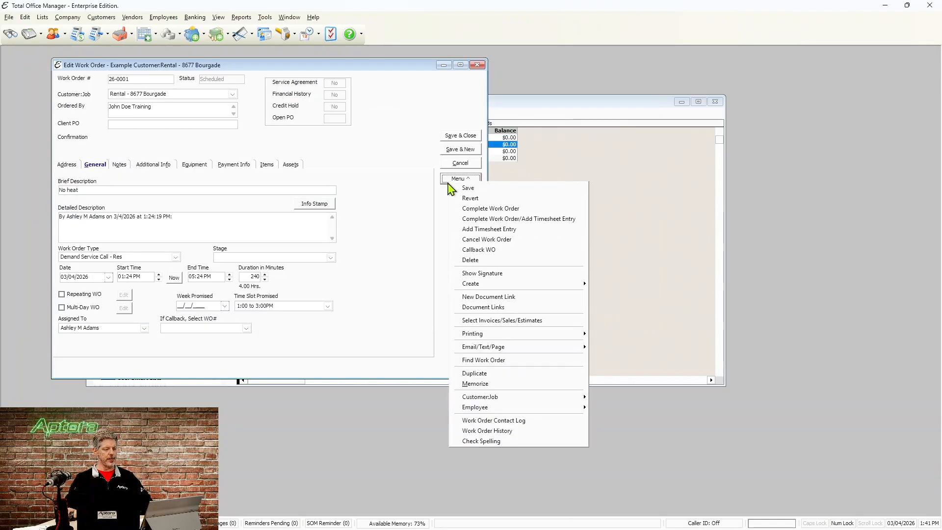
left_click(499, 423)
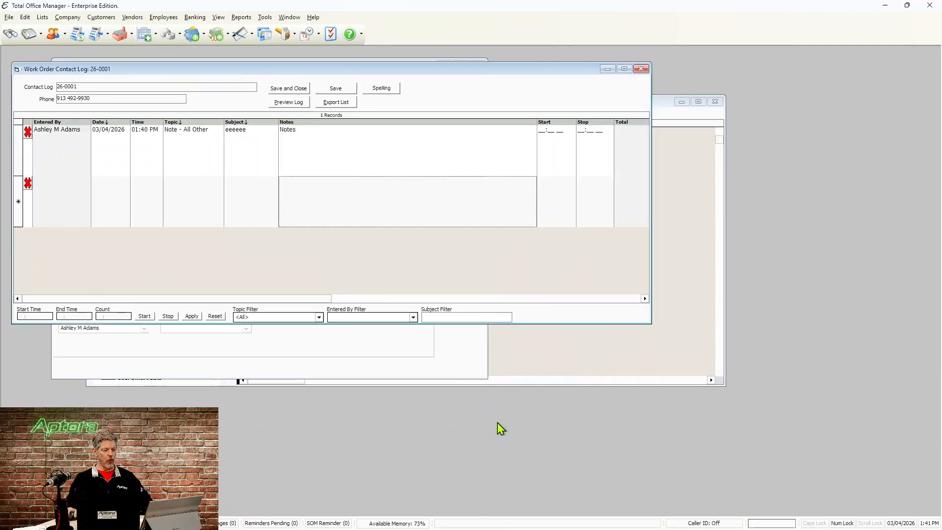
left_click(641, 69)
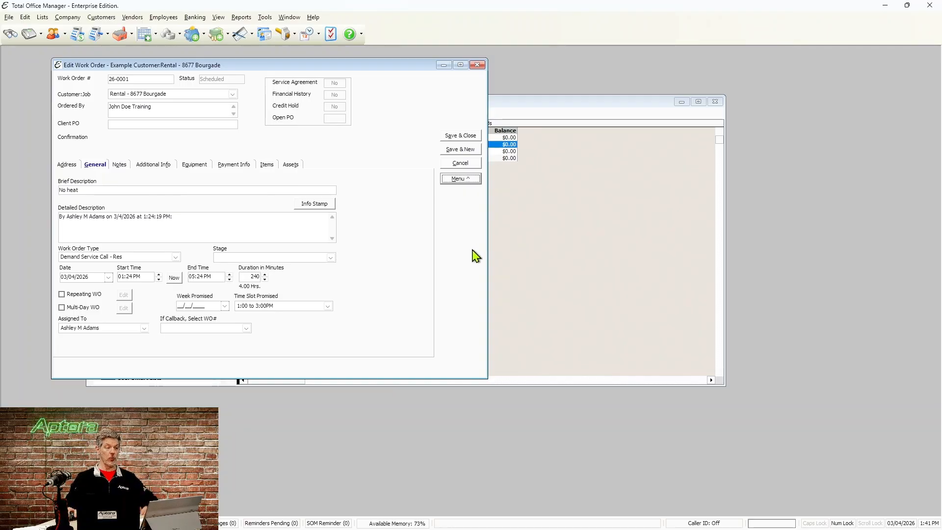
Step: Open the job's customer contact log from the work order, reposition it, and include work order contact log notes
right_click(389, 198)
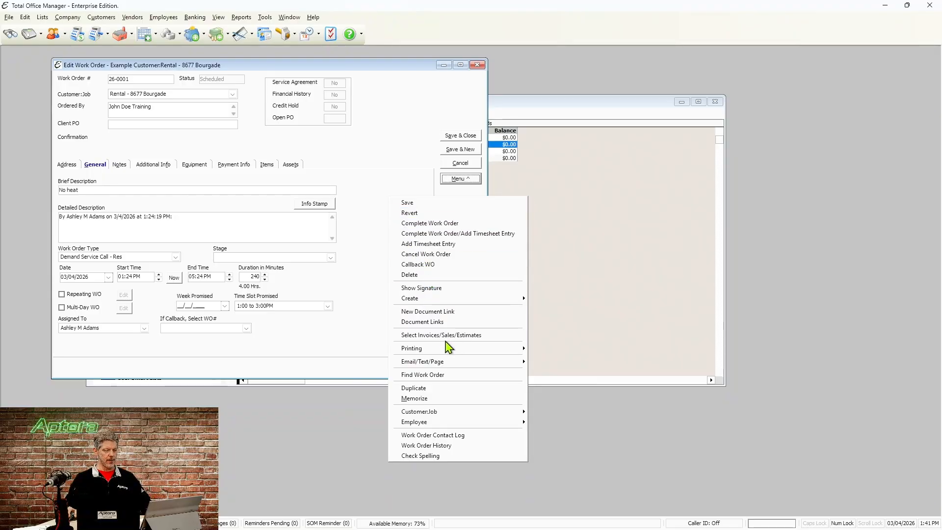
left_click(398, 95)
right_click(397, 93)
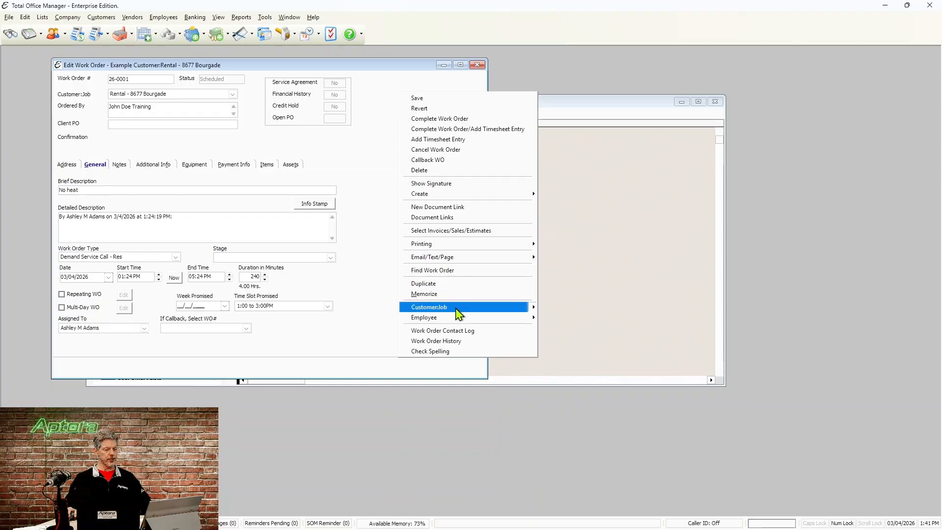
mouse_move(456, 308)
left_click(564, 328)
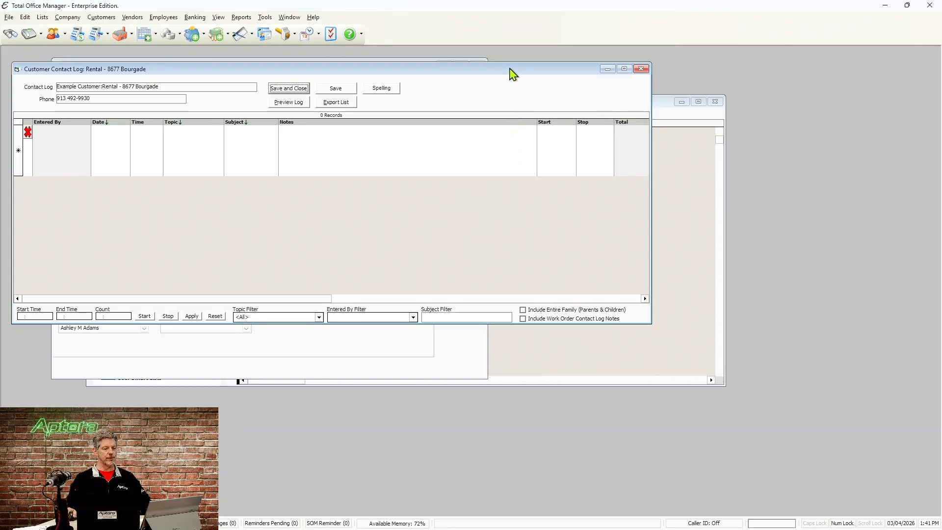
left_click_drag(511, 74, 708, 126)
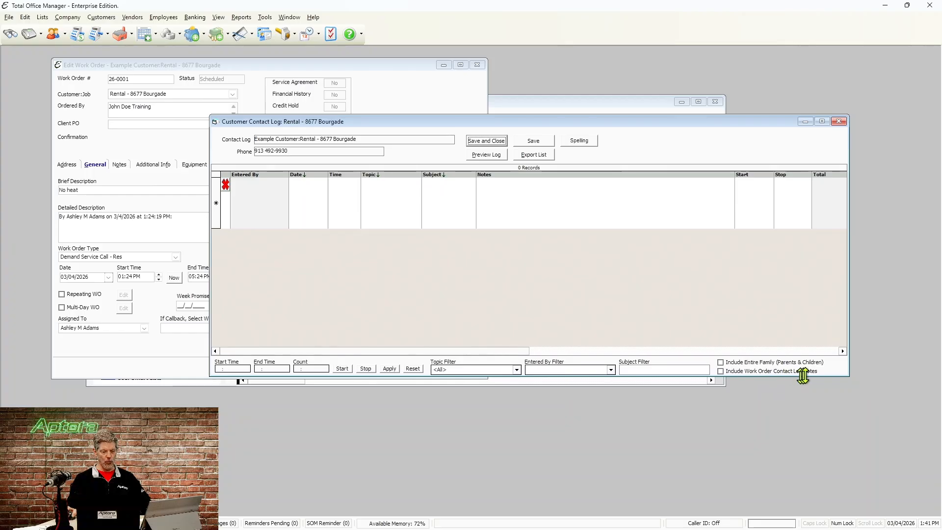
left_click(721, 371)
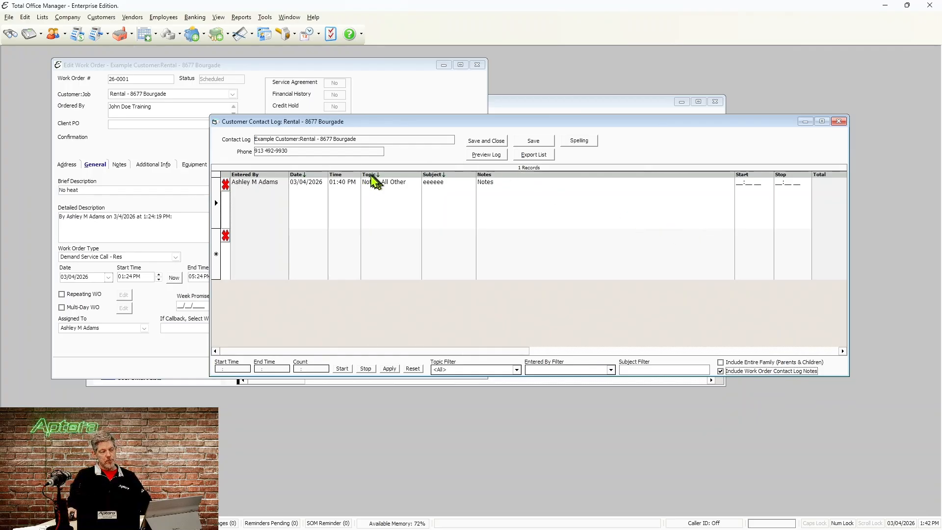
Step: Browse the contact log topics, change the entry's topic to Admin - Complaint (about company), and save and close the log
left_click(403, 184)
left_click(418, 183)
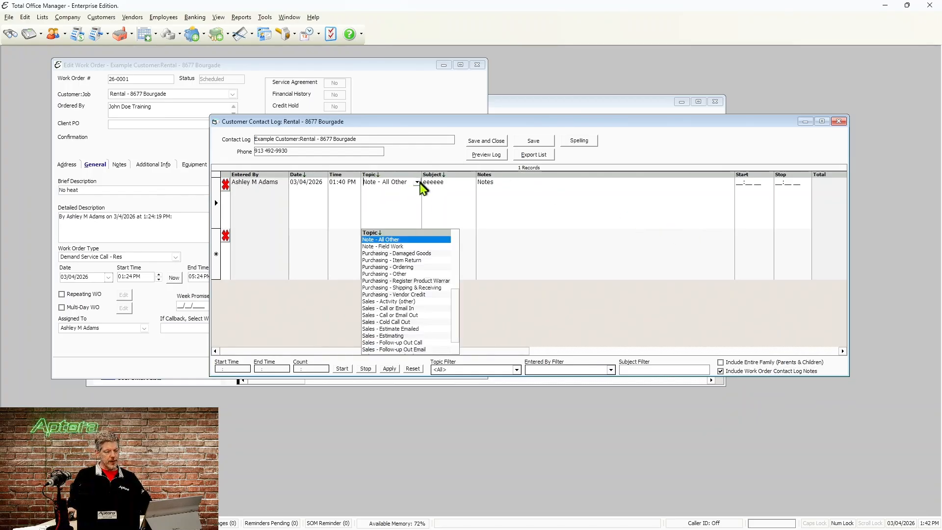
scroll(421, 311, "up", 5)
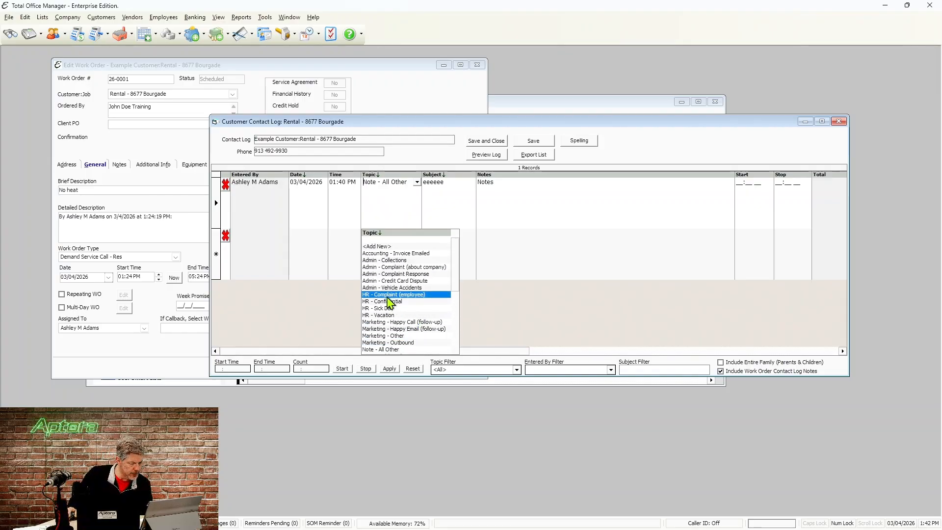
scroll(407, 304, "down", 3)
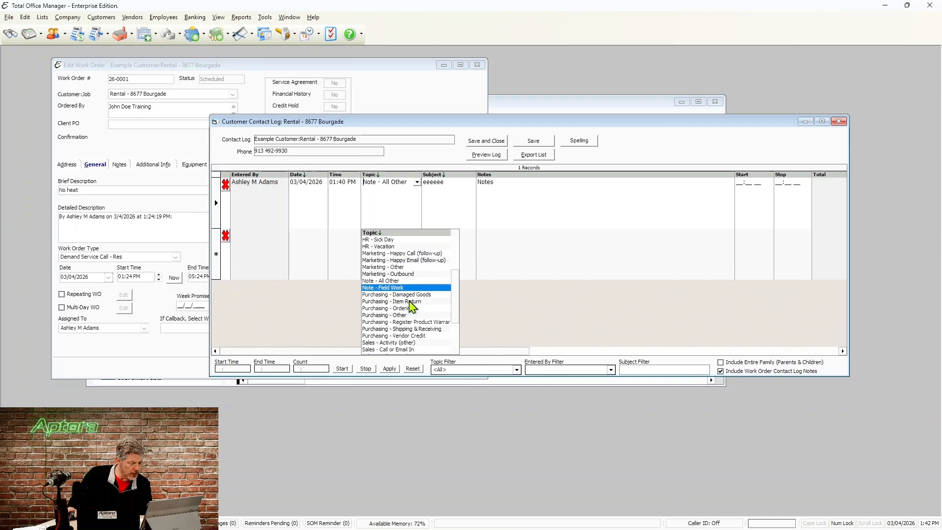
scroll(412, 306, "down", 2)
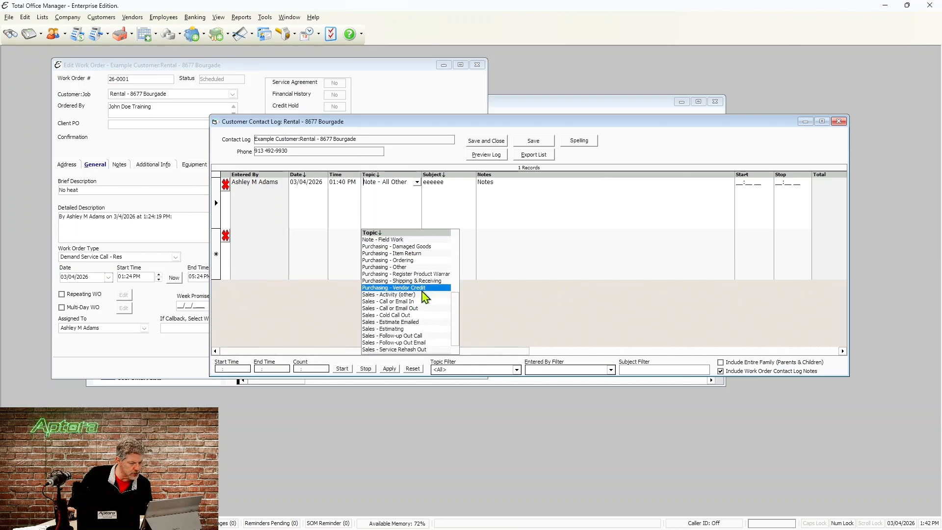
scroll(425, 297, "up", 4)
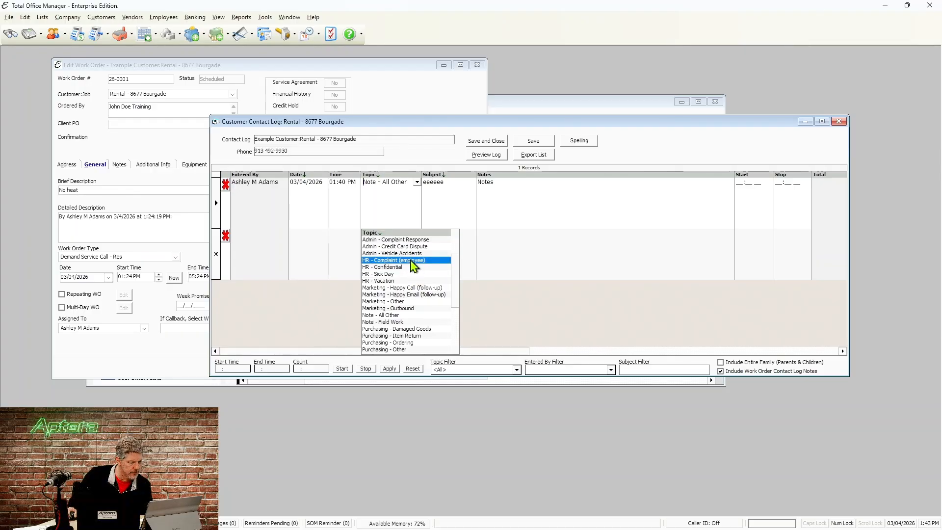
scroll(414, 266, "up", 1)
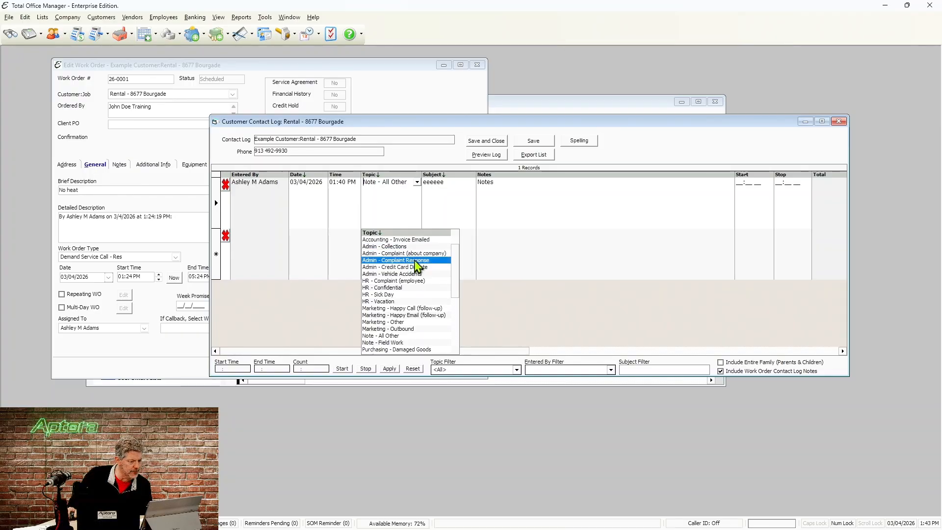
left_click(418, 253)
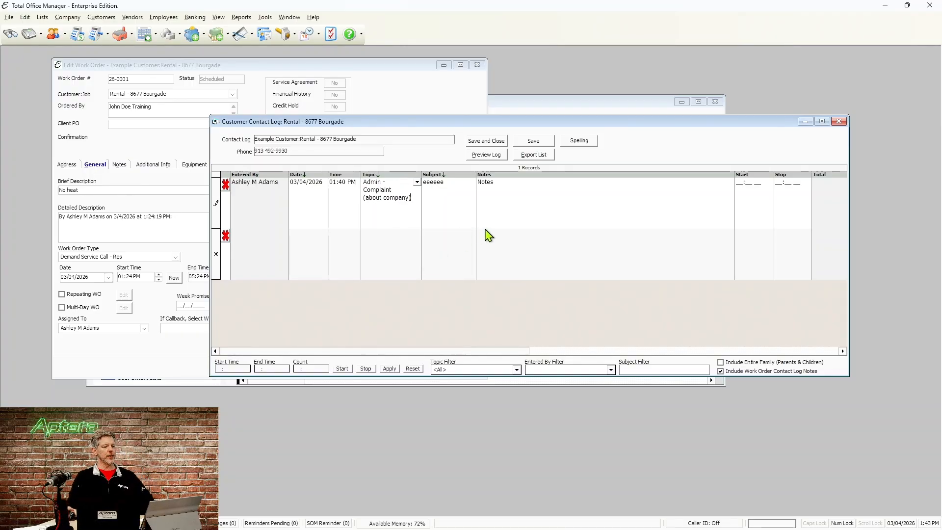
left_click(496, 142)
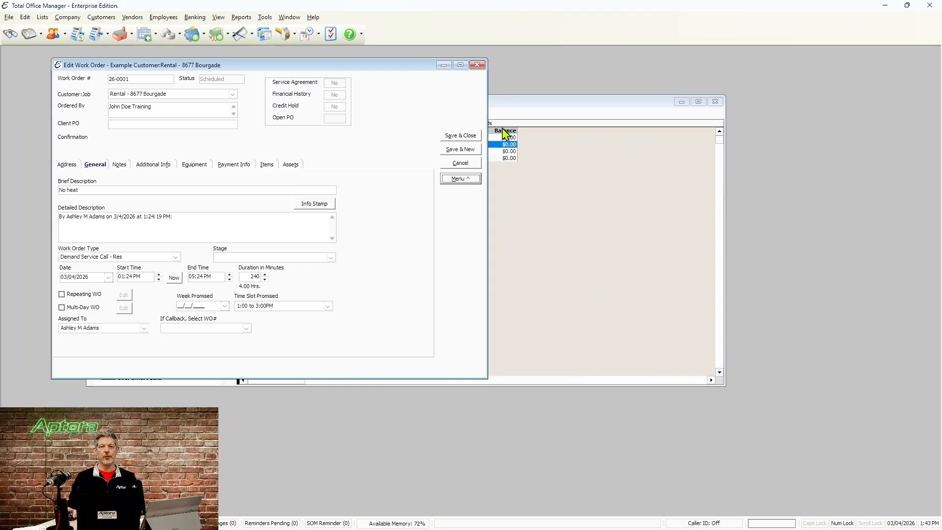
Step: Open the Customer Contact Log report options, move them clear of the work order, and set the topic to Admin - Complaint (about company)
left_click(240, 18)
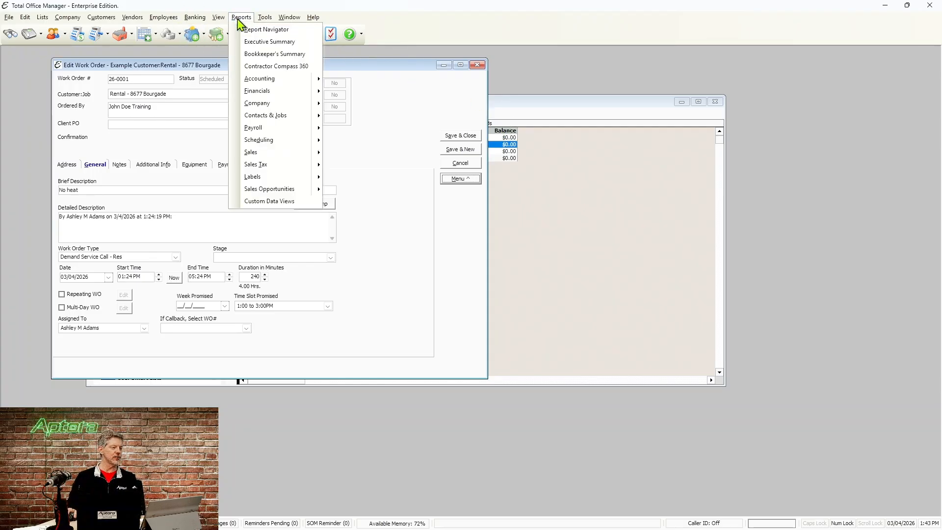
mouse_move(269, 120)
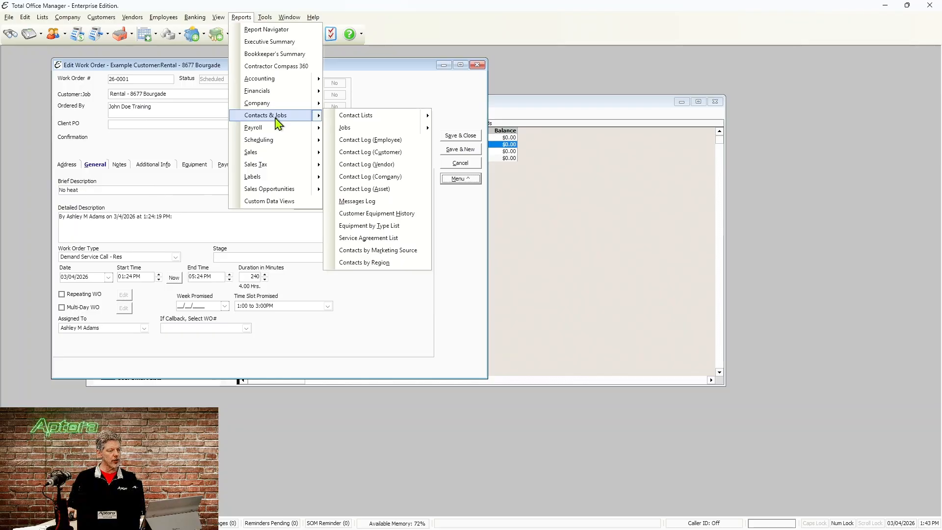
left_click(399, 152)
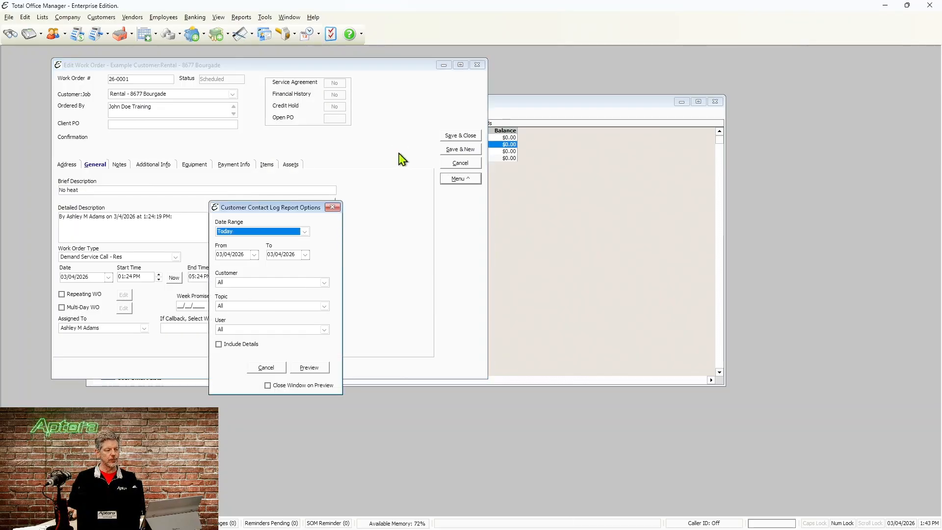
left_click_drag(274, 209, 645, 65)
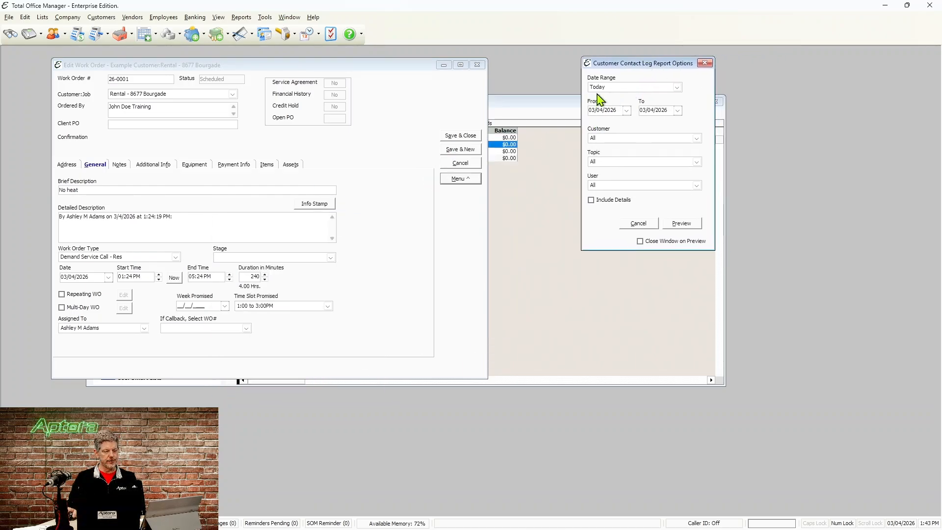
left_click(696, 162)
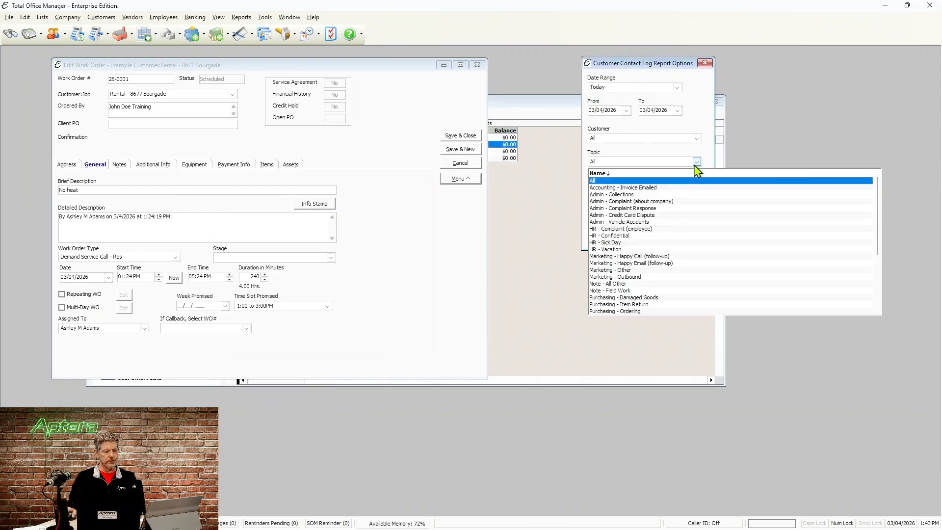
left_click(640, 202)
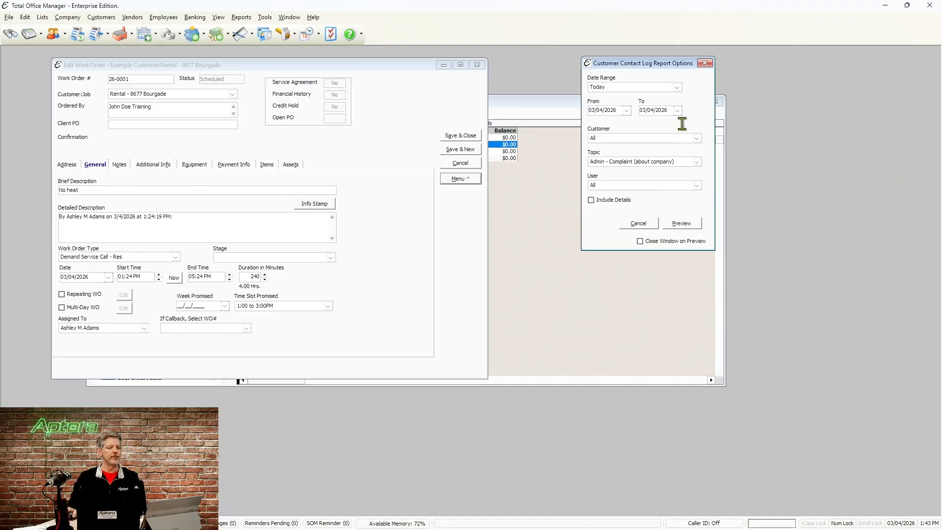
Step: Set the report's date range to All, preview the contact log summary in a maximized window through its second page, and close the preview
left_click(677, 87)
left_click(609, 103)
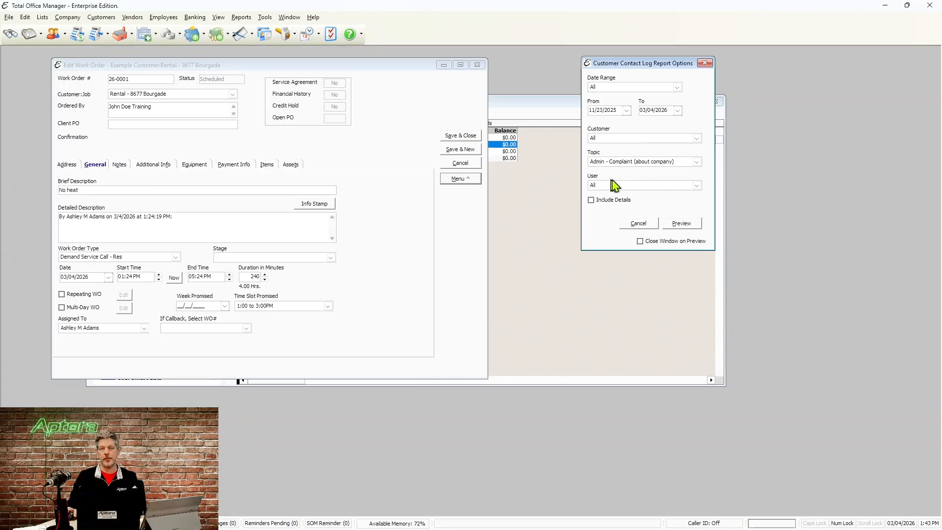
left_click(681, 225)
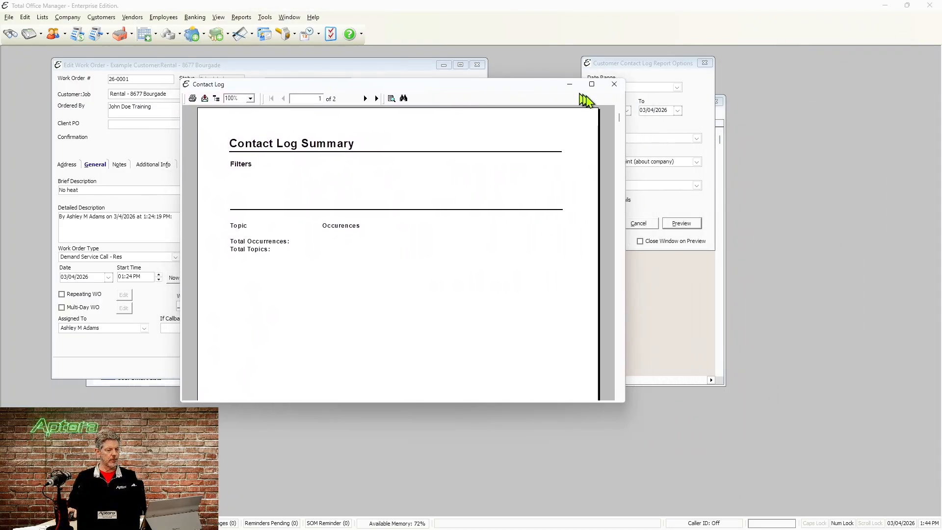
left_click(592, 84)
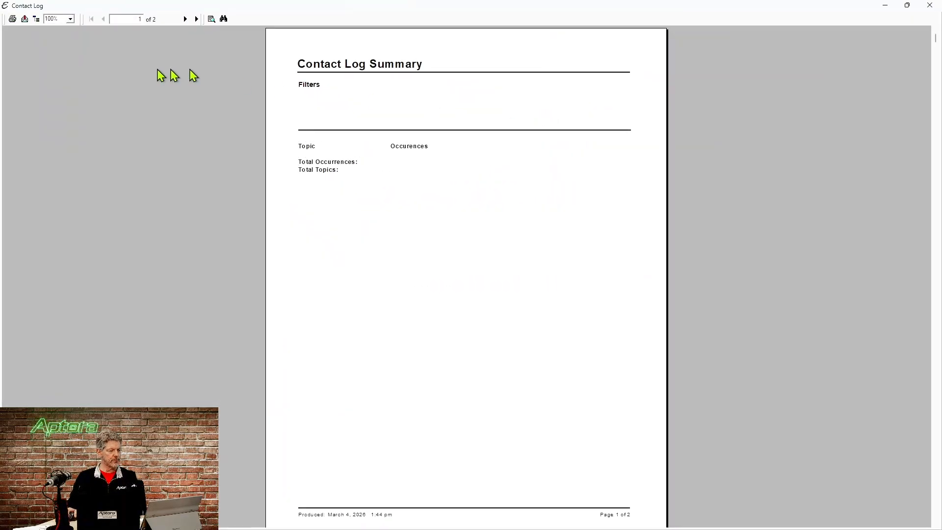
left_click(187, 19)
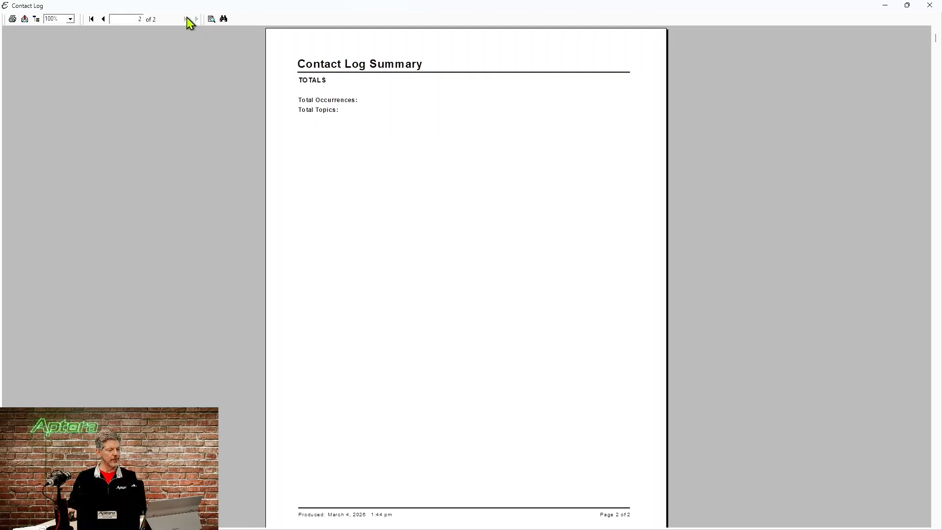
left_click(930, 10)
Step: Include details and set the topic to All, preview the Contact Log report maximized, and close the preview and report options
left_click(610, 201)
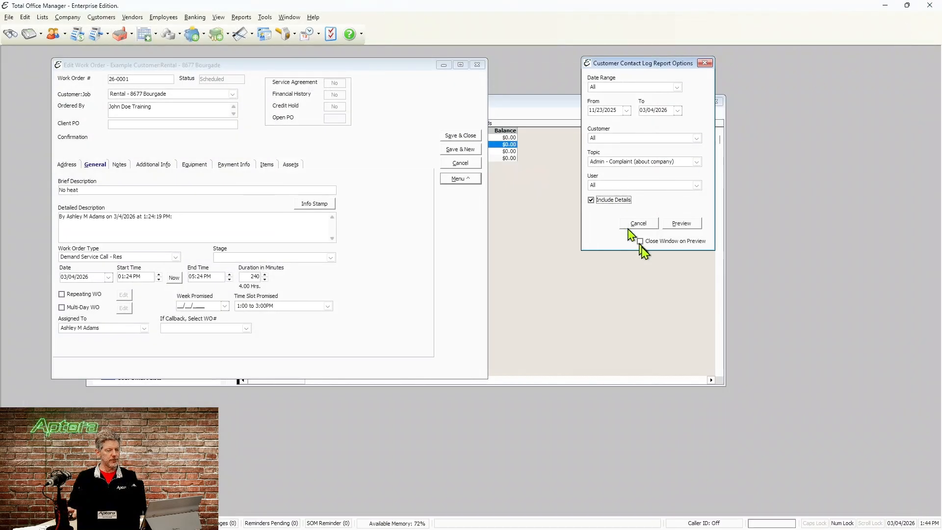
left_click(682, 223)
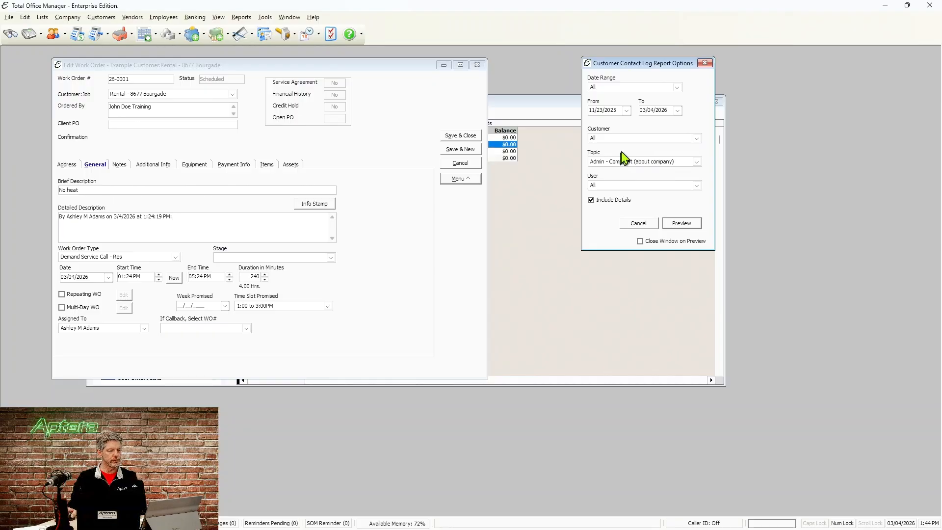
left_click(696, 162)
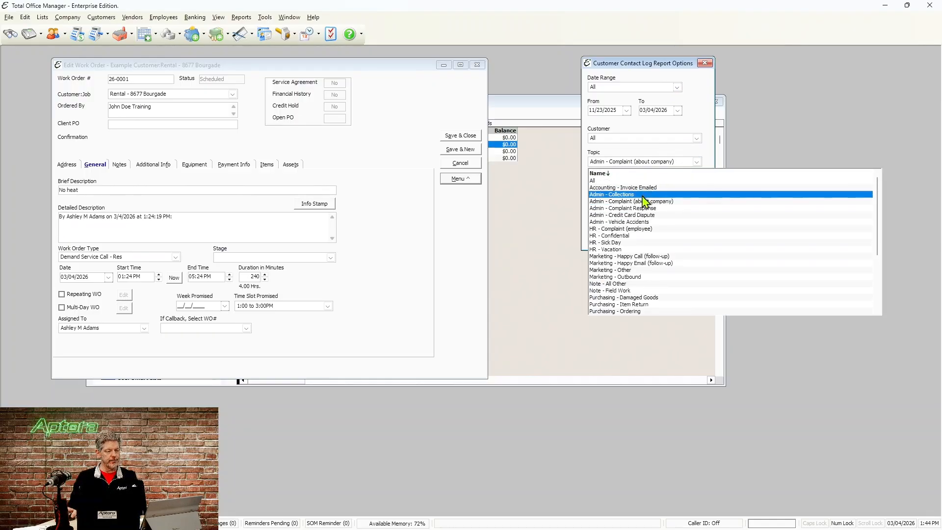
left_click(595, 181)
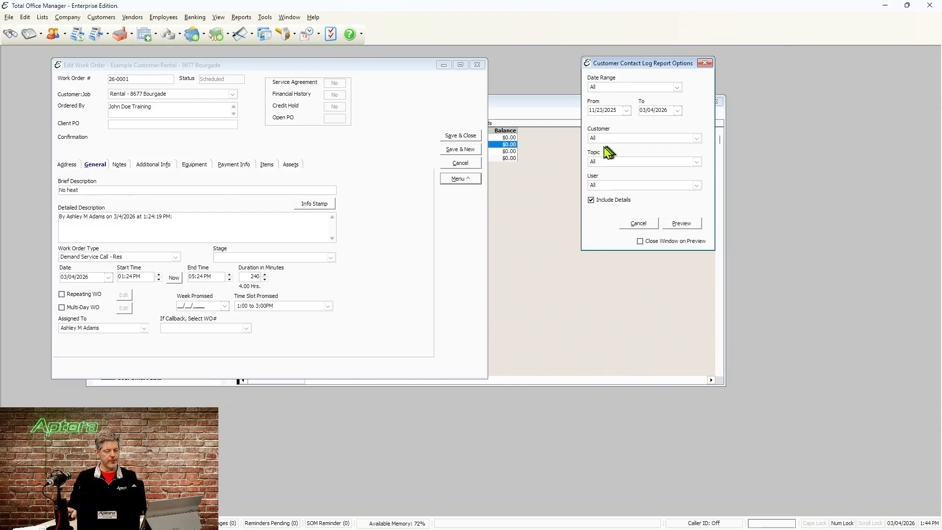
left_click(685, 224)
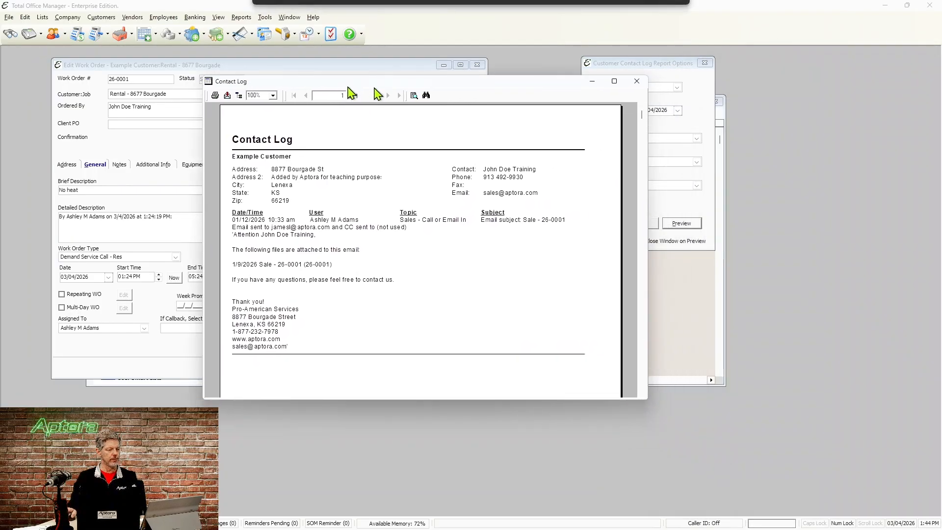
left_click(614, 82)
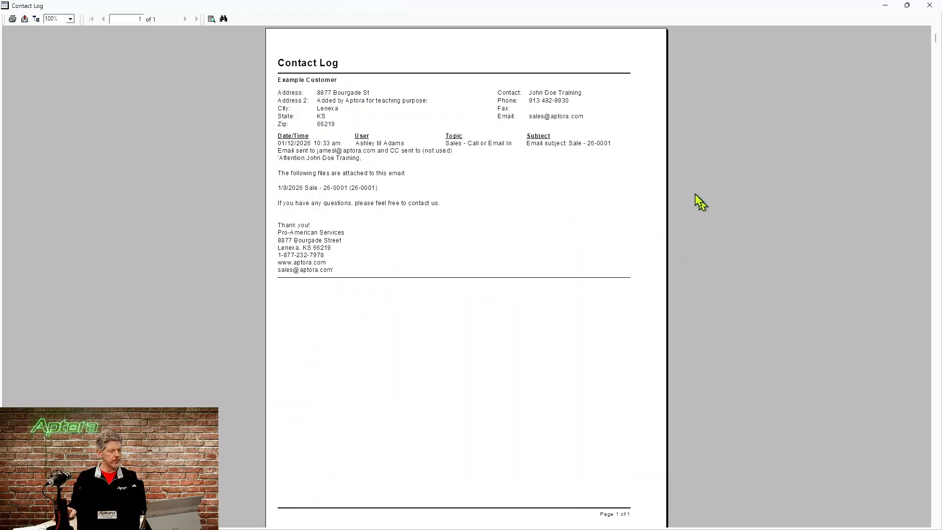
left_click(929, 5)
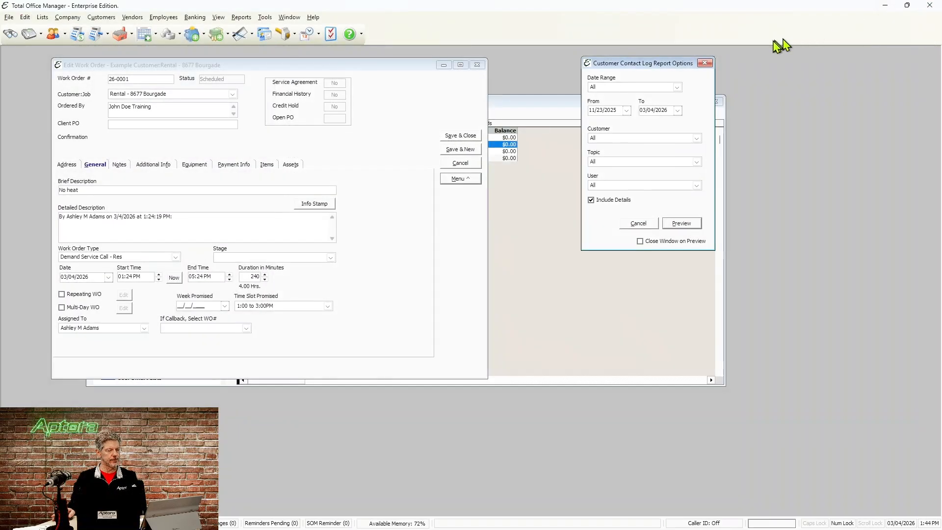
left_click(705, 62)
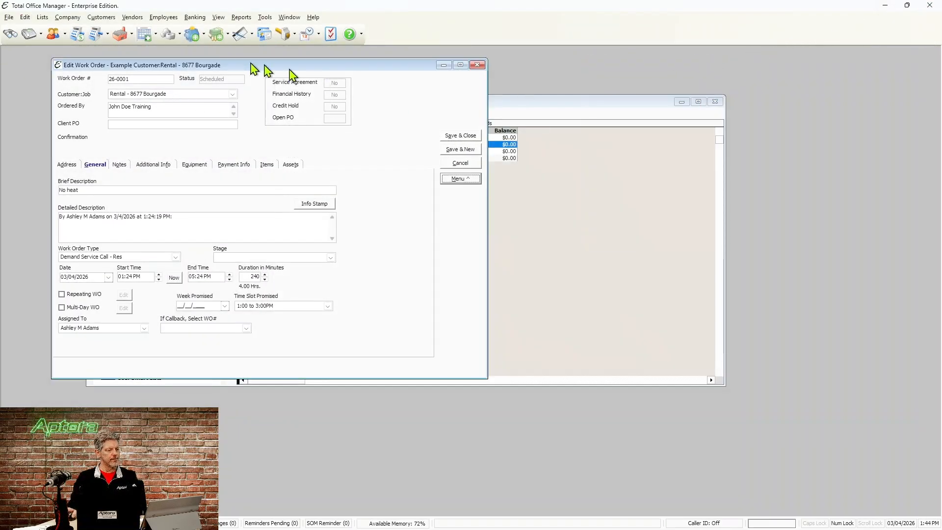
Step: Move the work order clear of the customer list, open its work order history, and reposition the history window
left_click_drag(239, 67, 563, 84)
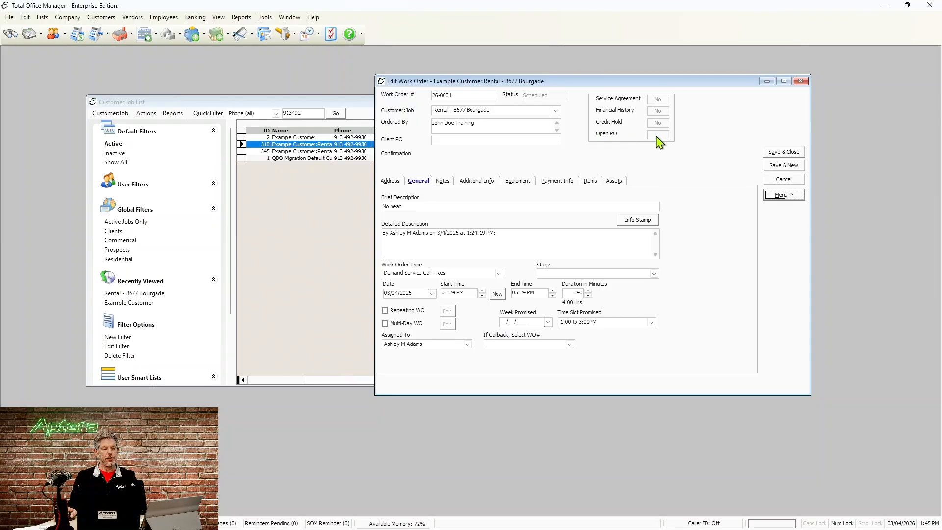
left_click(787, 195)
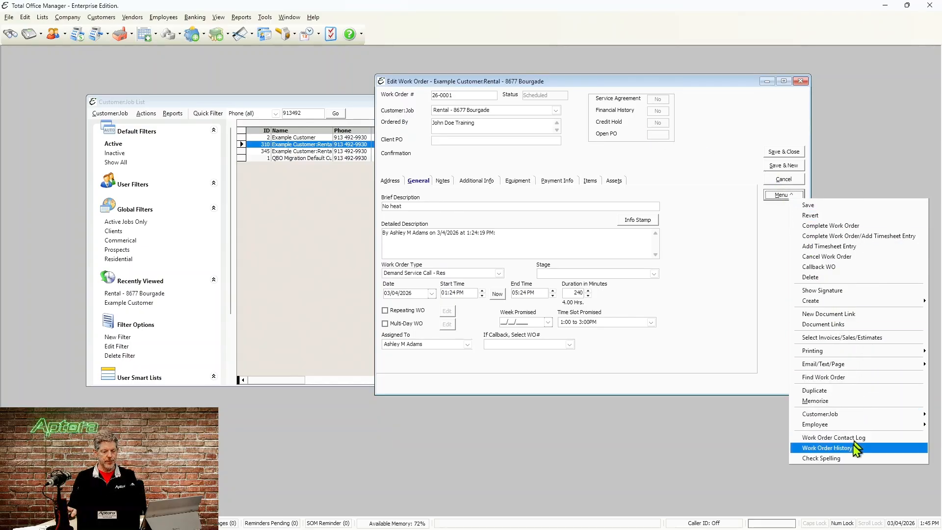
left_click(829, 447)
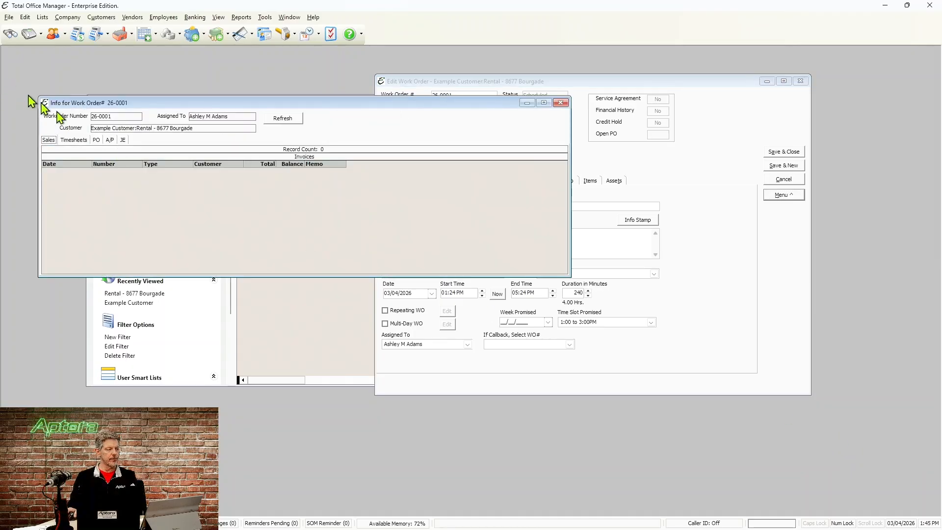
left_click(96, 141)
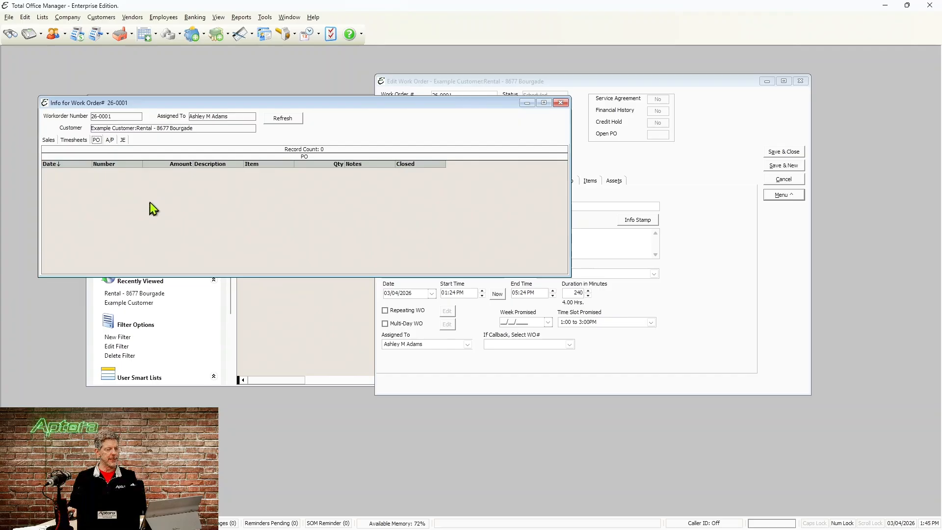
left_click_drag(225, 102, 489, 84)
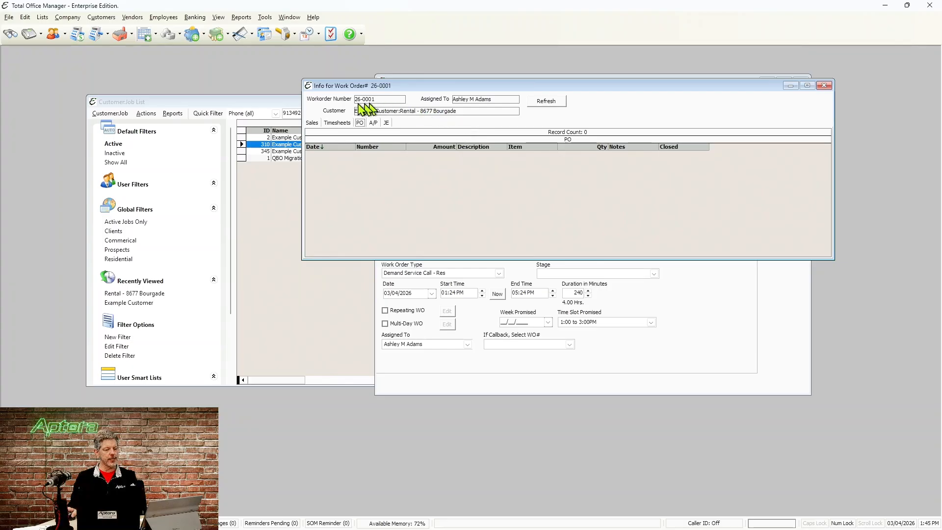
Step: Look through the sales, timesheet, PO, A/P and JE records in the work order history, and close it
left_click(314, 124)
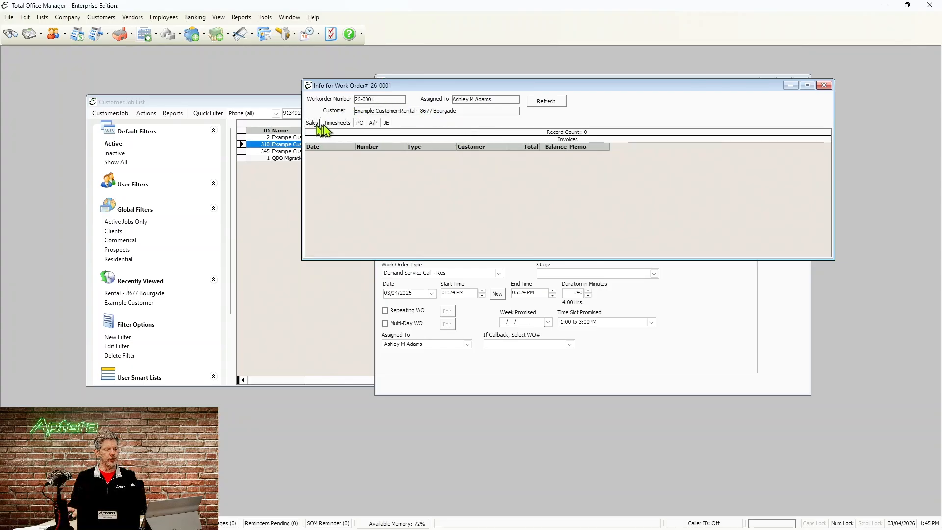
left_click(339, 124)
left_click(360, 123)
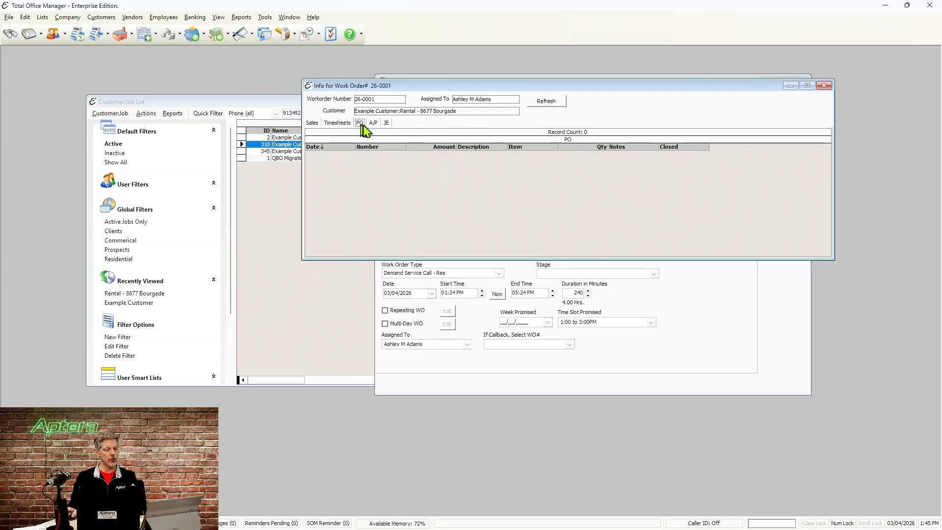
left_click(373, 123)
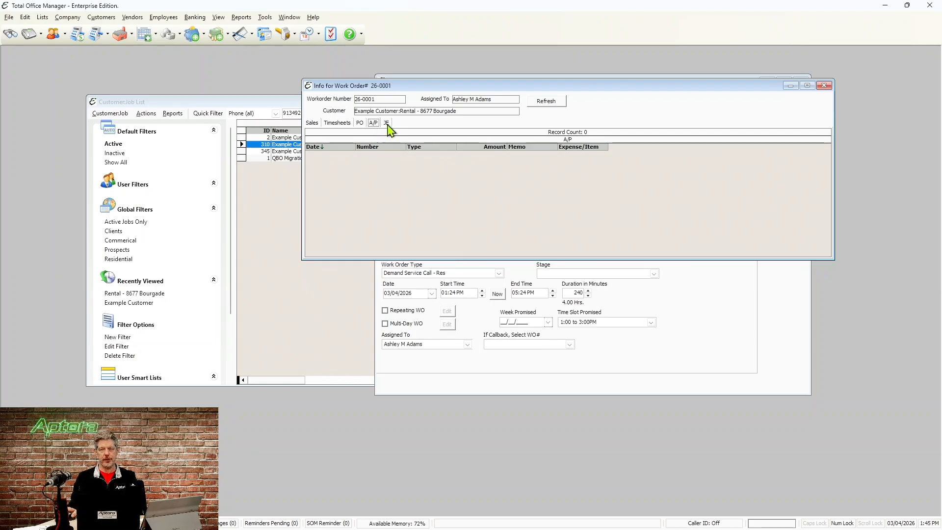
left_click(386, 123)
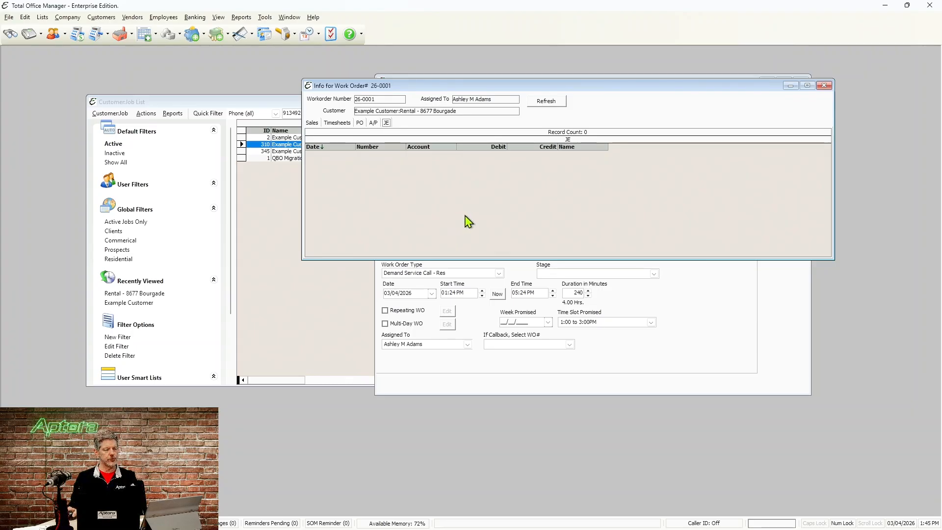
left_click(823, 87)
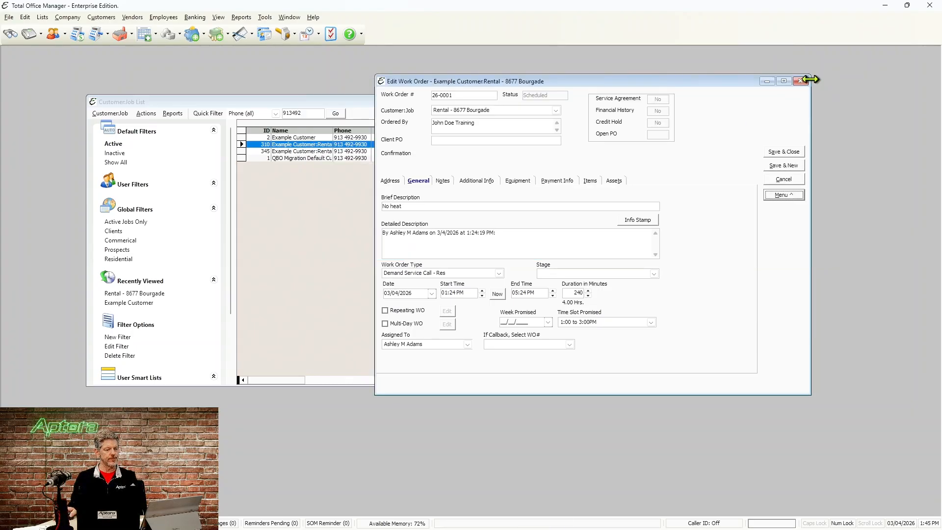
Step: Save and close the work order, and open the new Schedule Board in Total Field Control
left_click(786, 152)
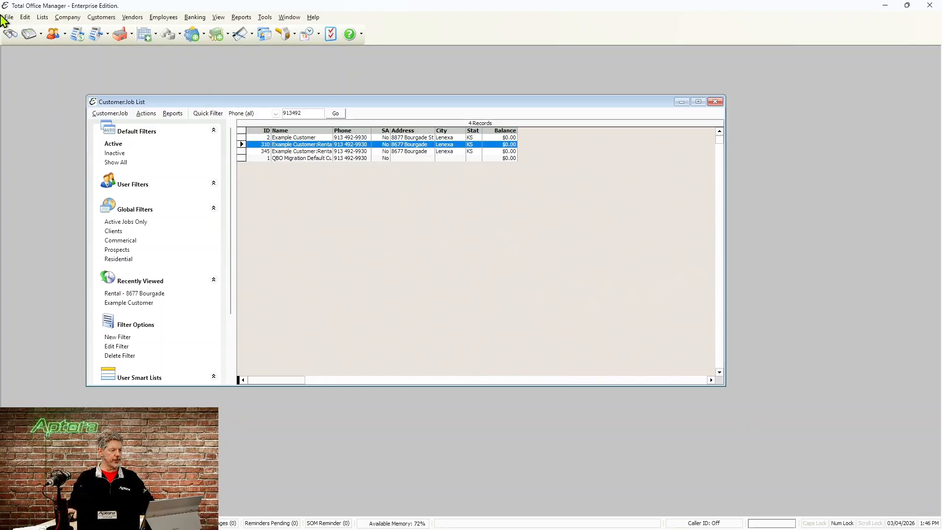
left_click(67, 18)
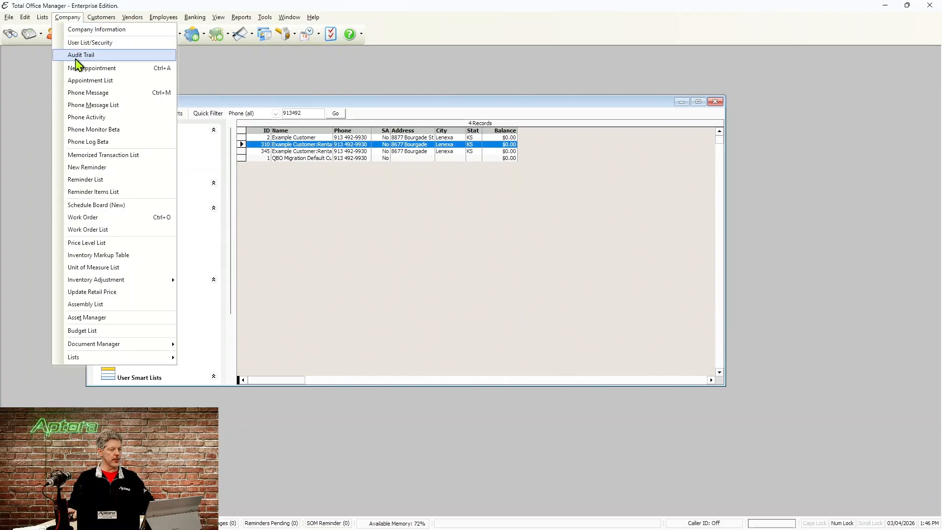
left_click(112, 205)
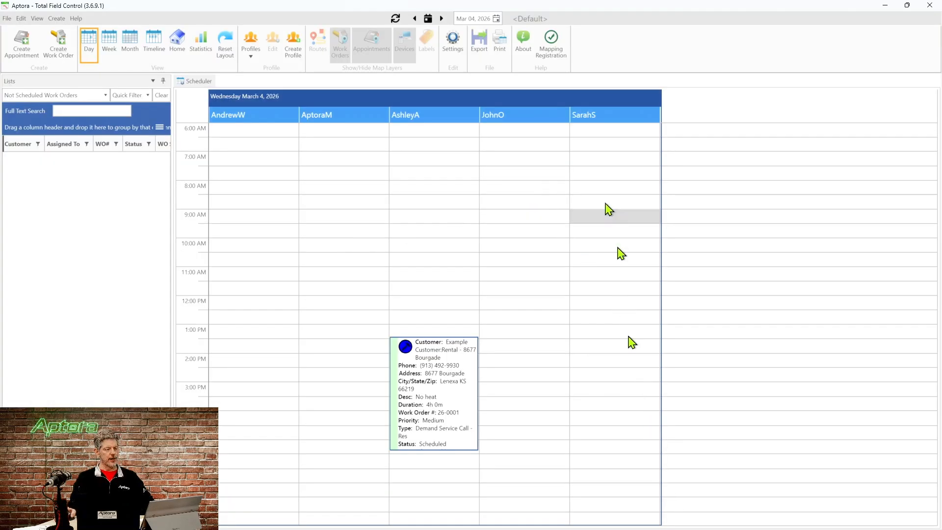
Step: Check which scheduler profiles are available without switching the profile
left_click(251, 54)
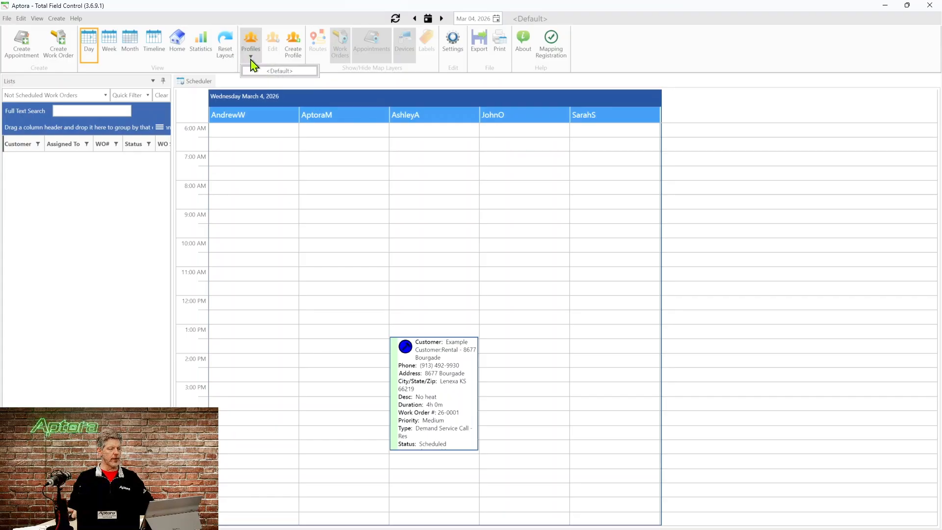
left_click(251, 59)
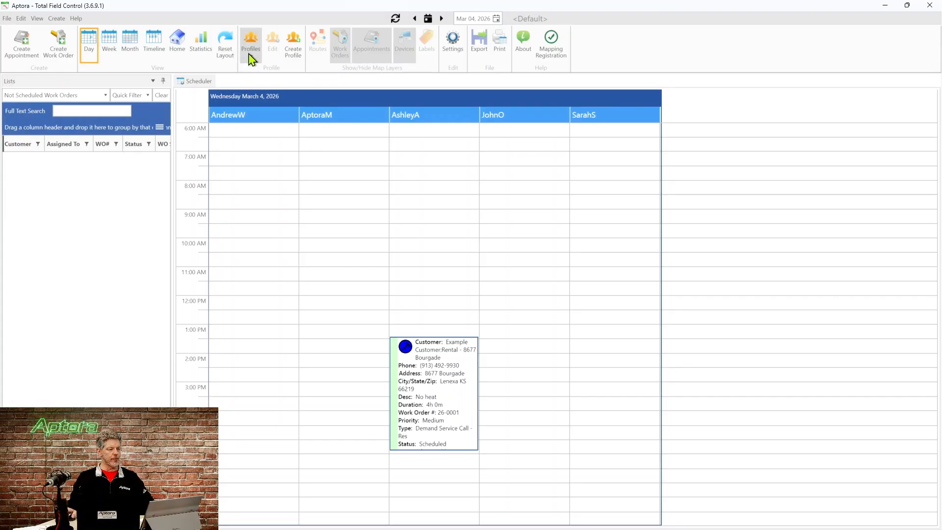
left_click(252, 56)
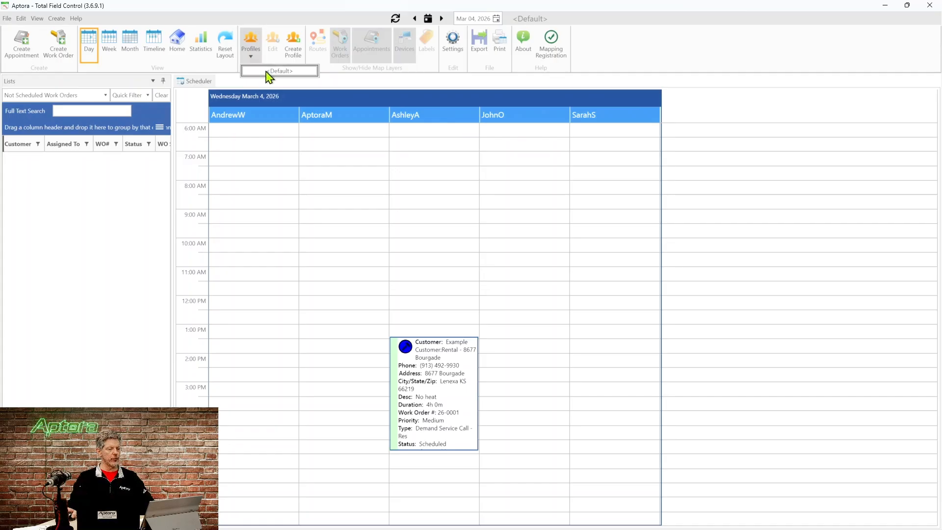
left_click(294, 25)
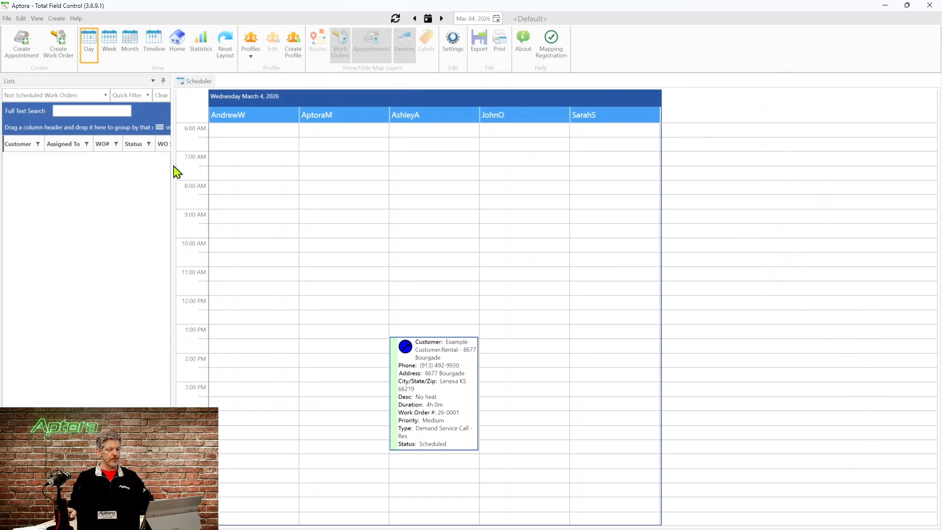
Step: Widen the Lists pane beside the scheduler and switch it to the Selected Employees list
left_click_drag(175, 166, 351, 169)
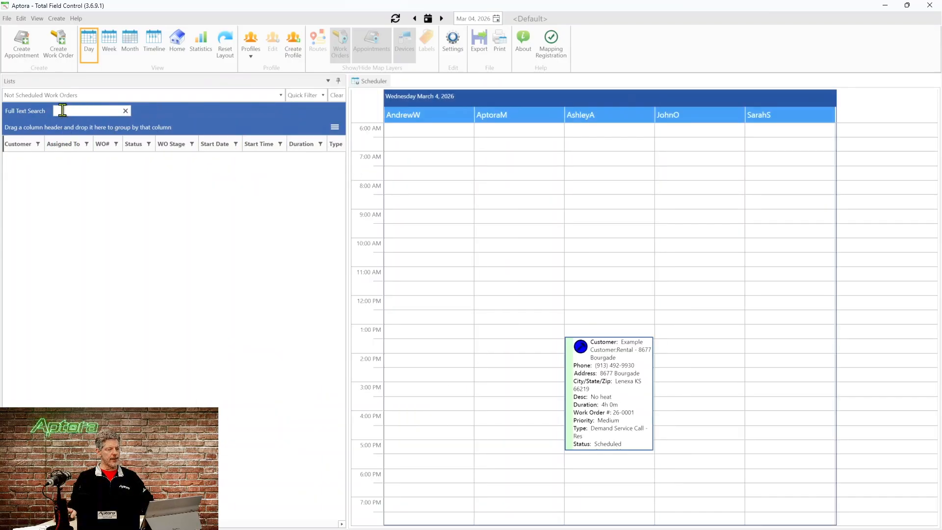
left_click(281, 95)
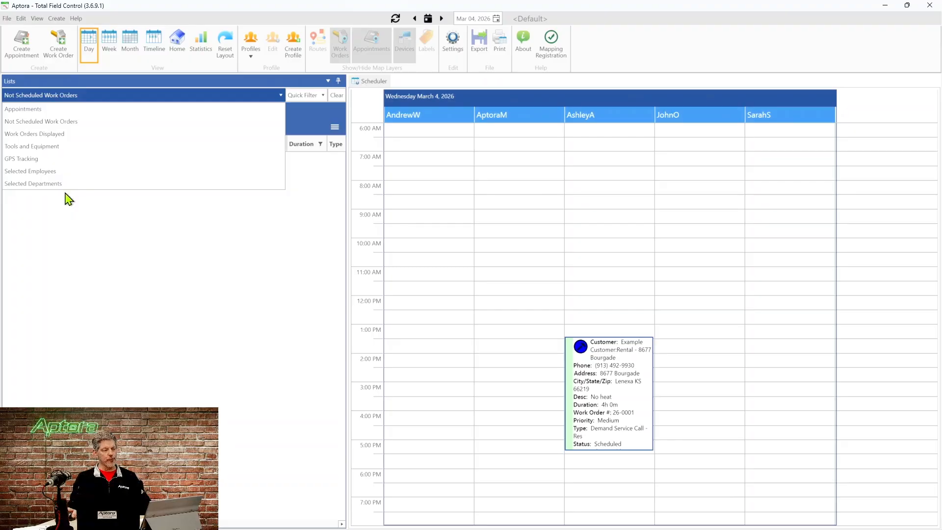
left_click(40, 172)
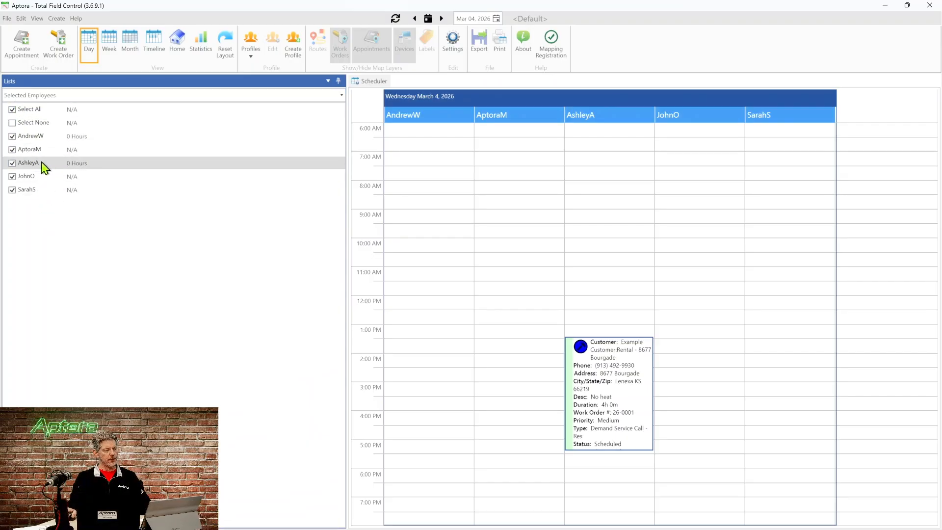
Step: Hide the first employee's column from the schedule and show it again
left_click(30, 139)
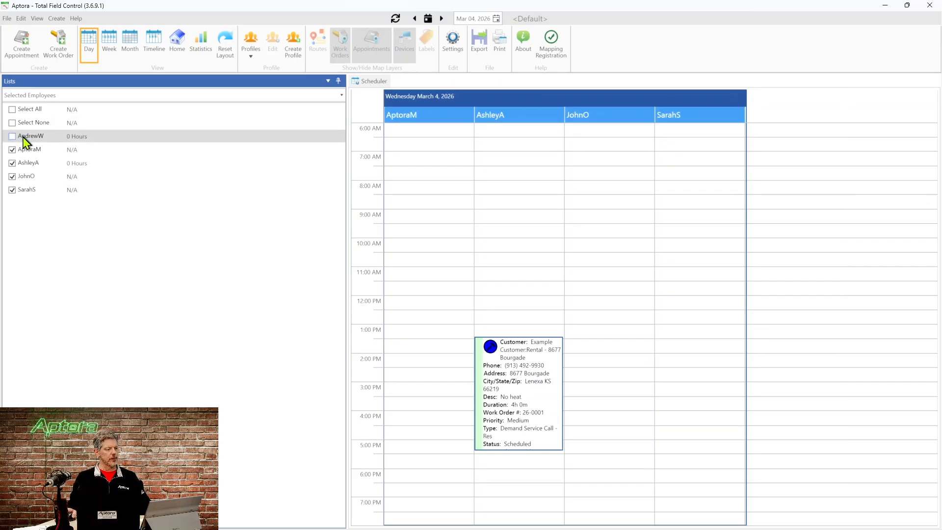
left_click(23, 140)
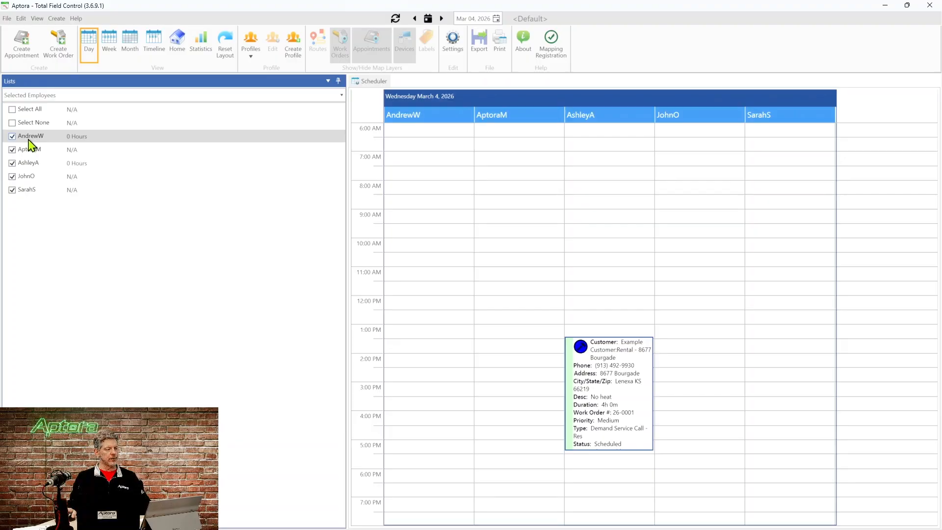
mouse_move(30, 142)
Step: Show the Selected Departments list in the Lists pane and check the pane's docking options
left_click(324, 98)
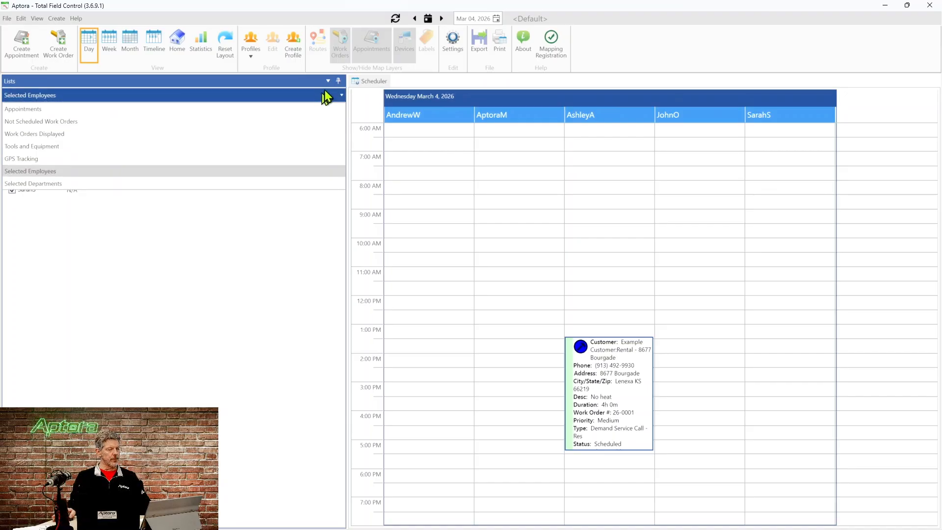
left_click(33, 184)
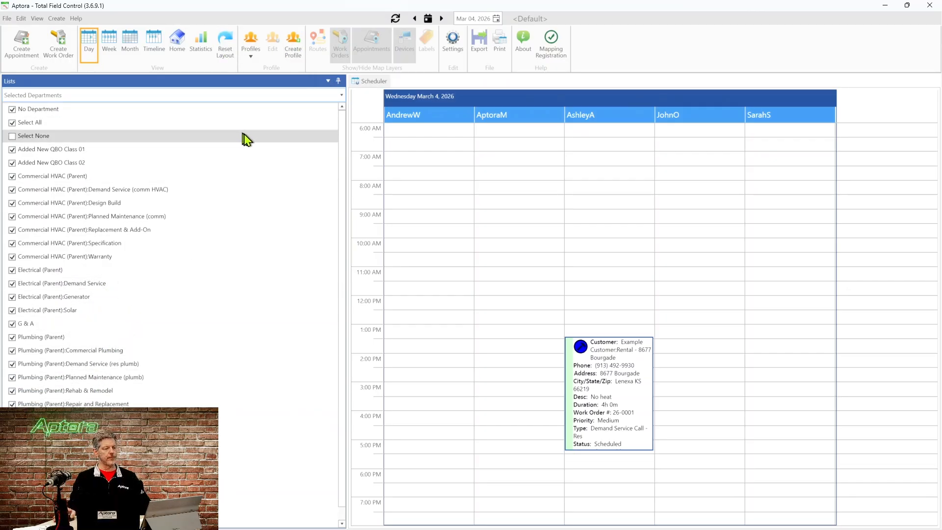
left_click(329, 81)
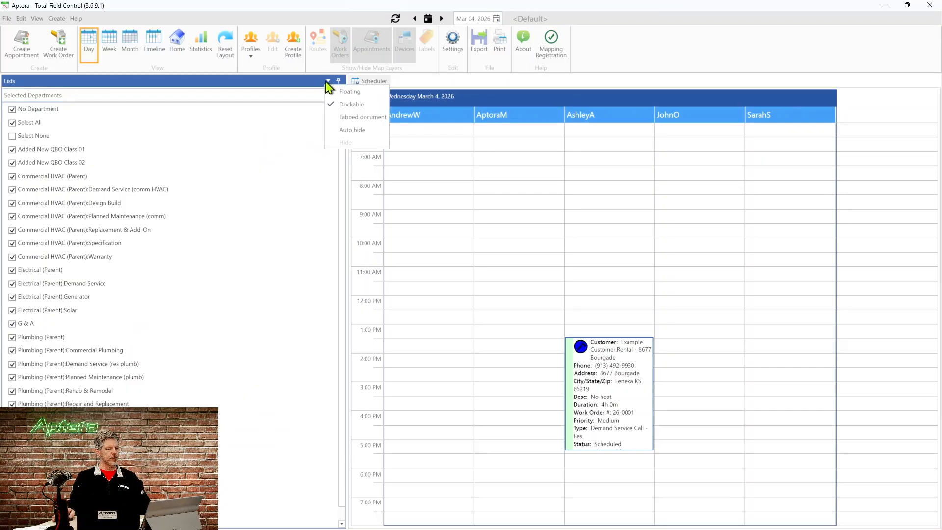
Step: Switch the Lists pane to Not Scheduled Work Orders and widen it to reveal more columns
left_click(297, 95)
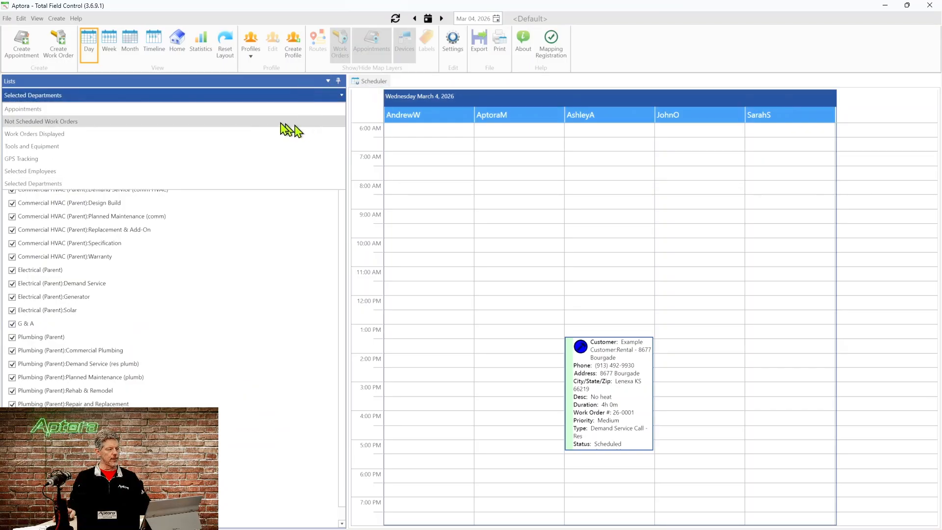
left_click(34, 122)
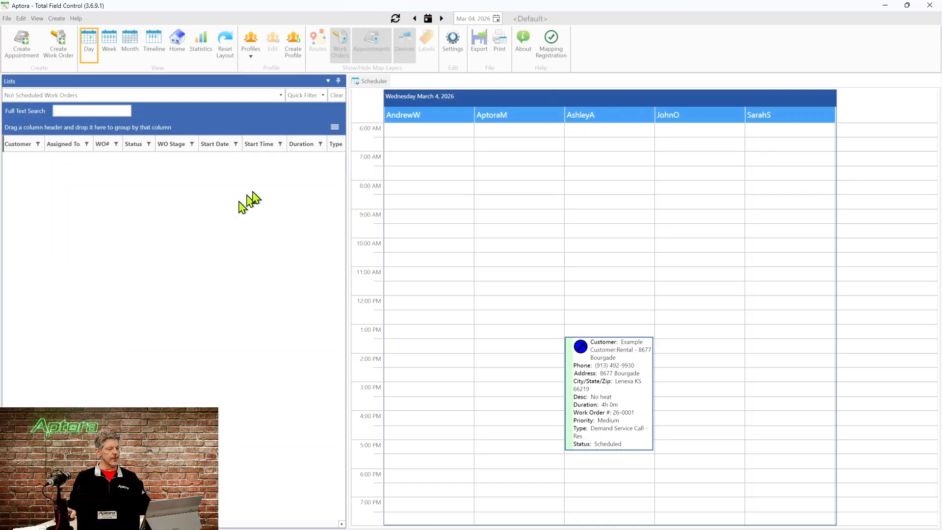
left_click_drag(348, 103, 521, 100)
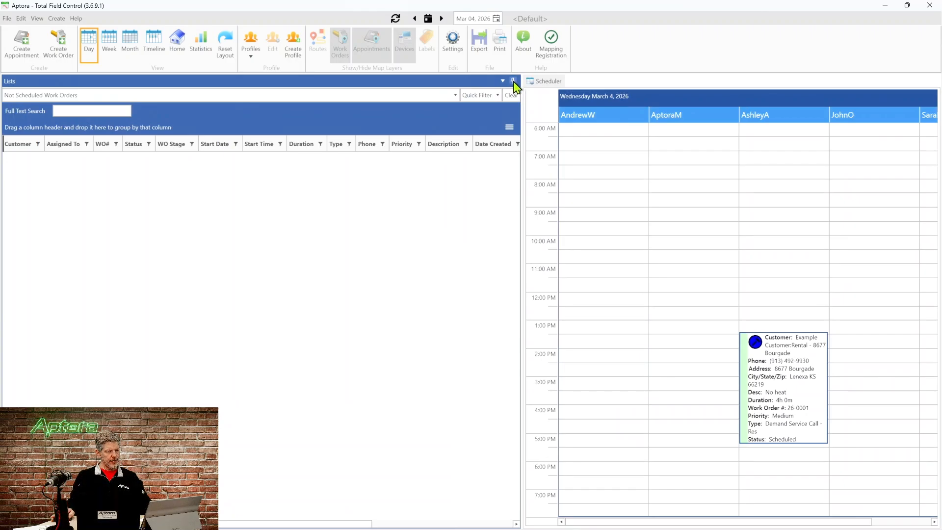
Step: Set the Lists pane to auto-hide, reveal it briefly and collapse it again
left_click(512, 81)
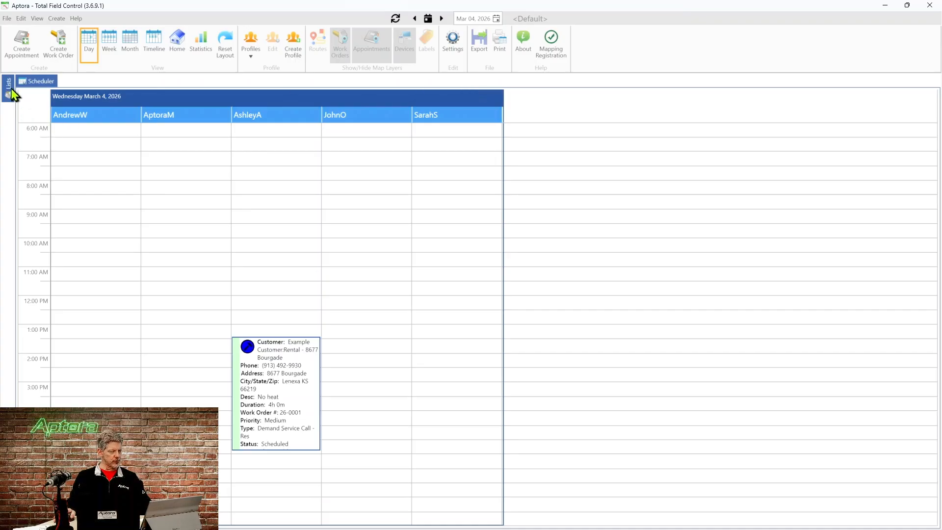
mouse_move(8, 86)
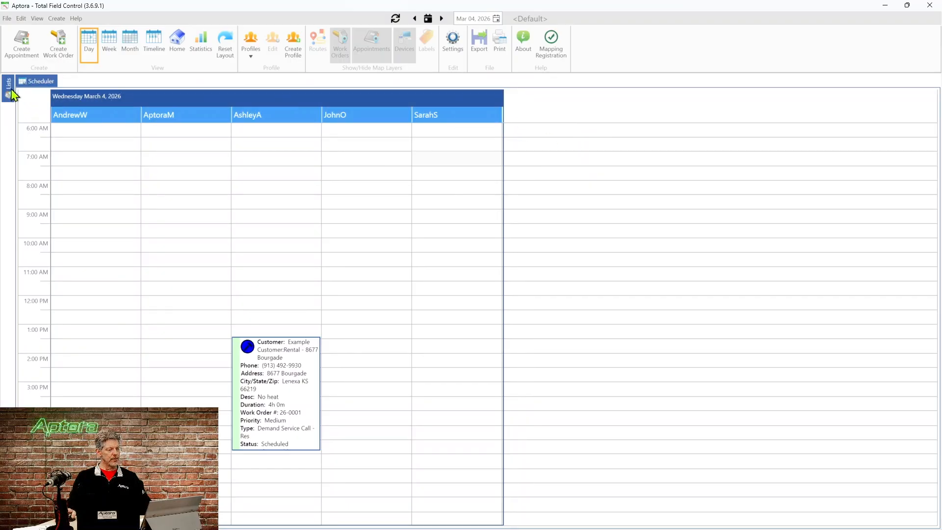
mouse_move(12, 93)
left_click(513, 80)
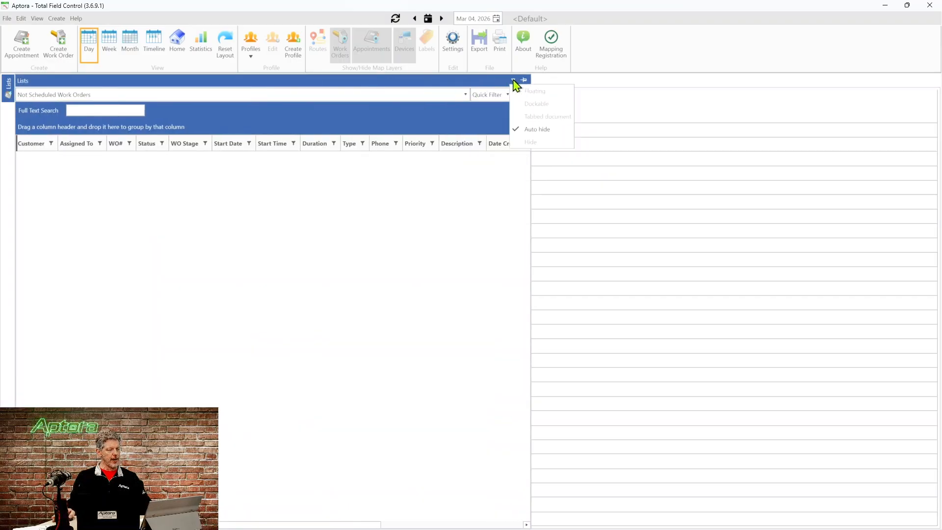
left_click(545, 130)
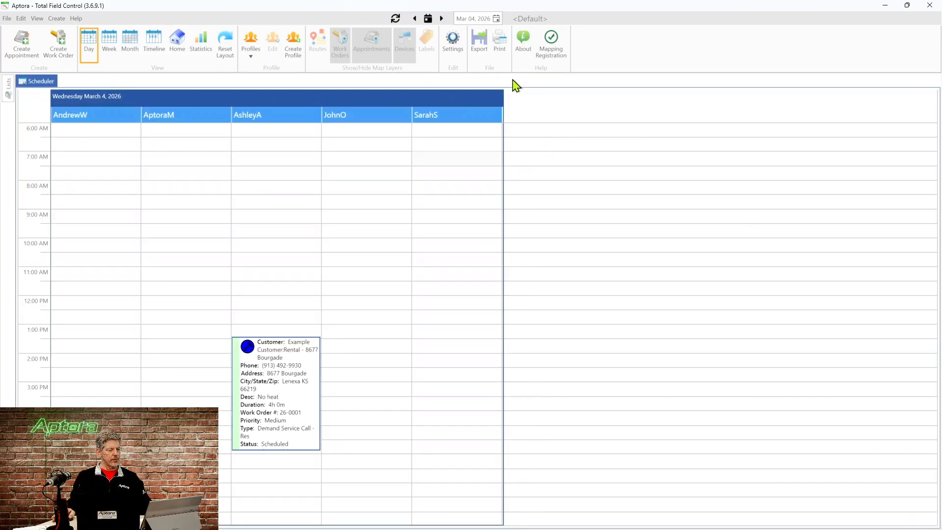
Step: Reopen the collapsed Lists pane, pin it back beside the scheduler and narrow it
left_click(10, 94)
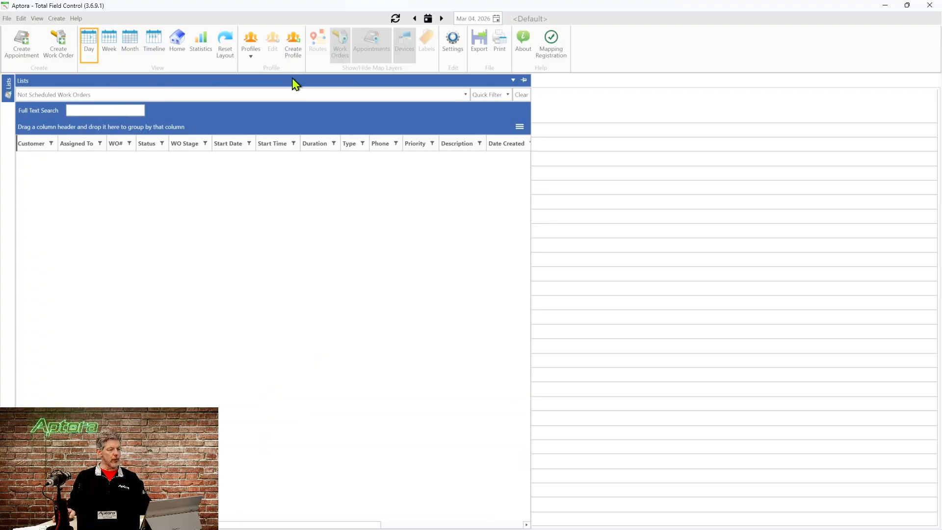
left_click(513, 80)
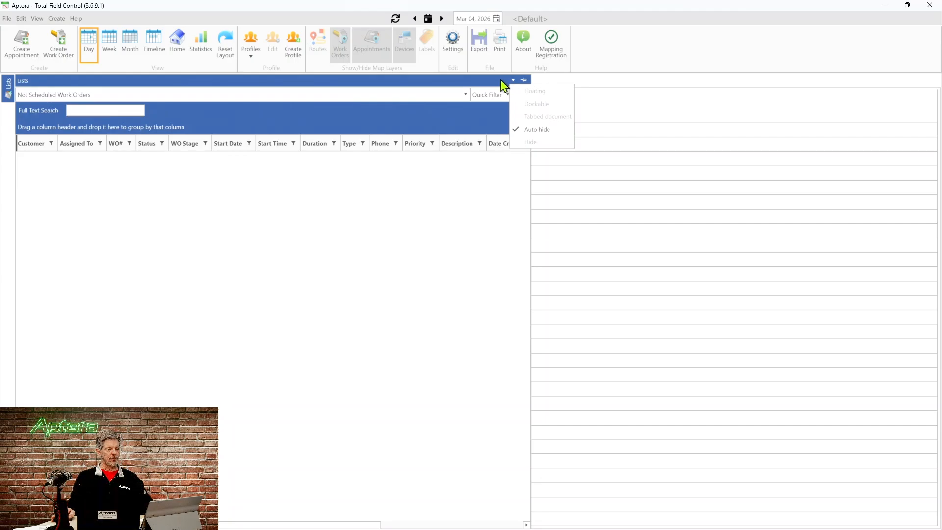
left_click(501, 81)
left_click(523, 80)
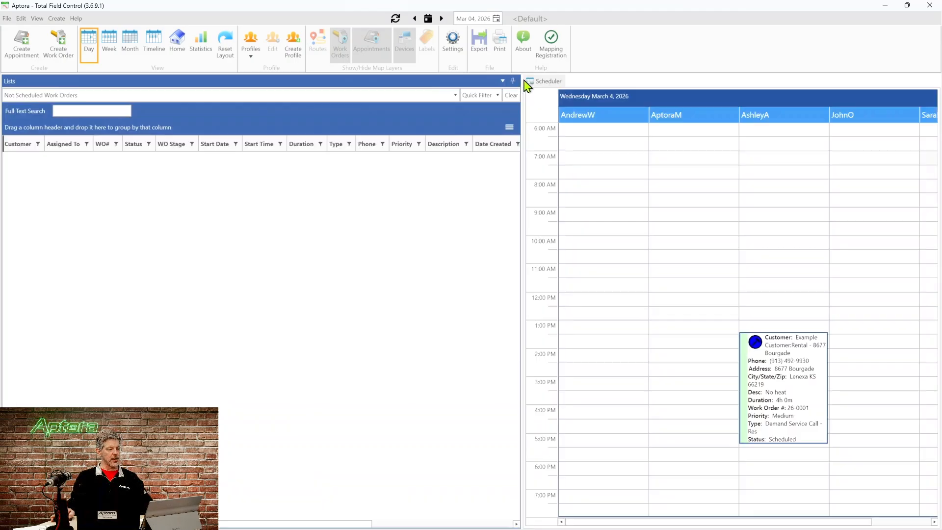
left_click_drag(522, 86, 243, 124)
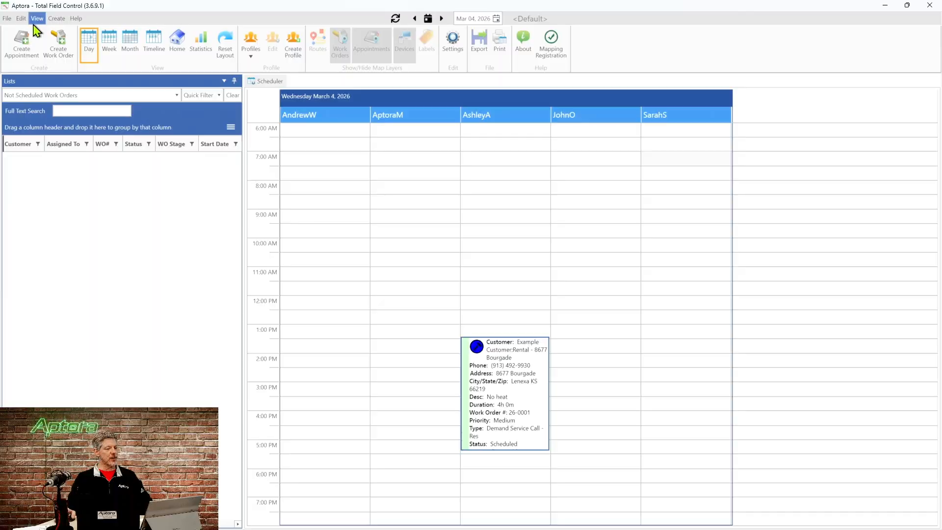
Step: Check the view options and the commands available for the scheduled No heat work order
left_click(32, 20)
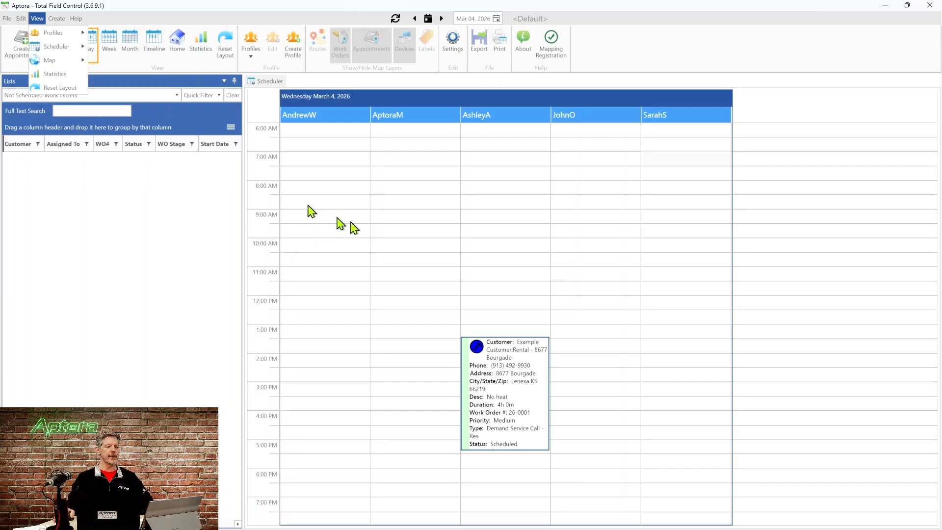
left_click(492, 348)
right_click(493, 349)
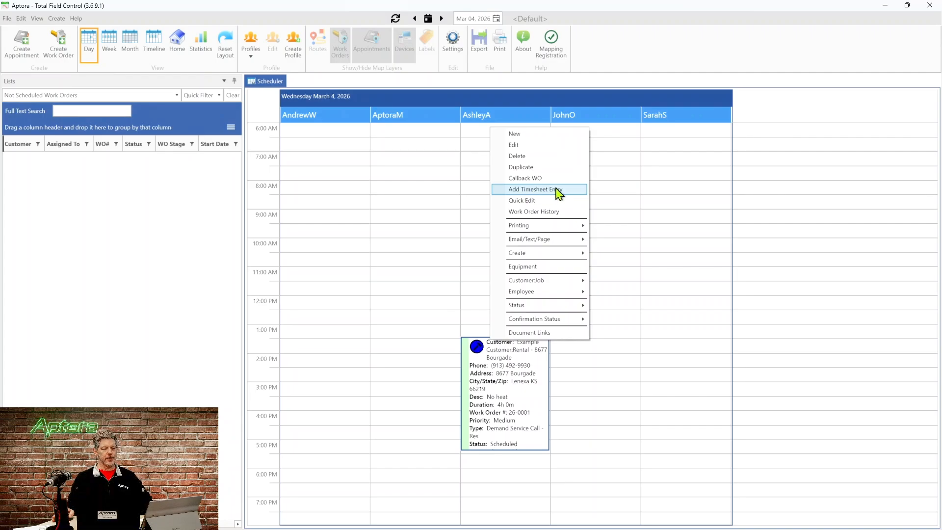
left_click(538, 199)
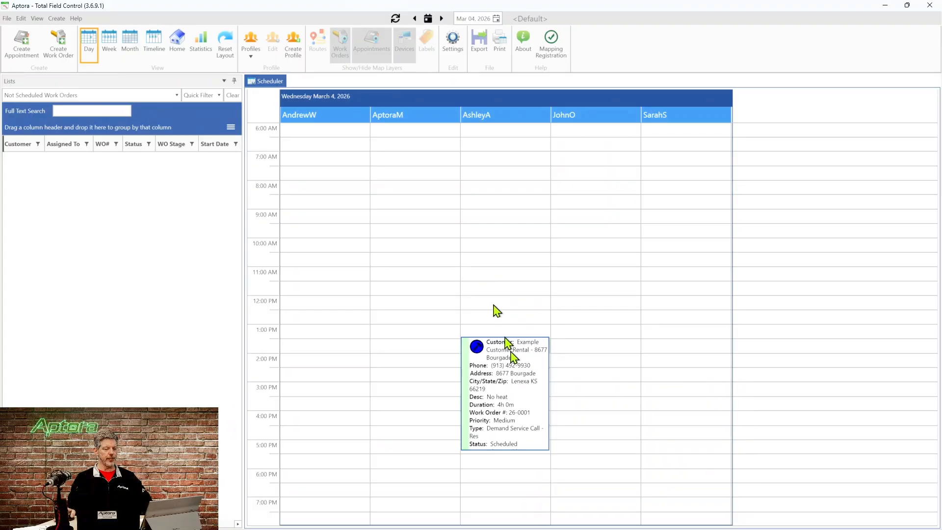
mouse_move(502, 356)
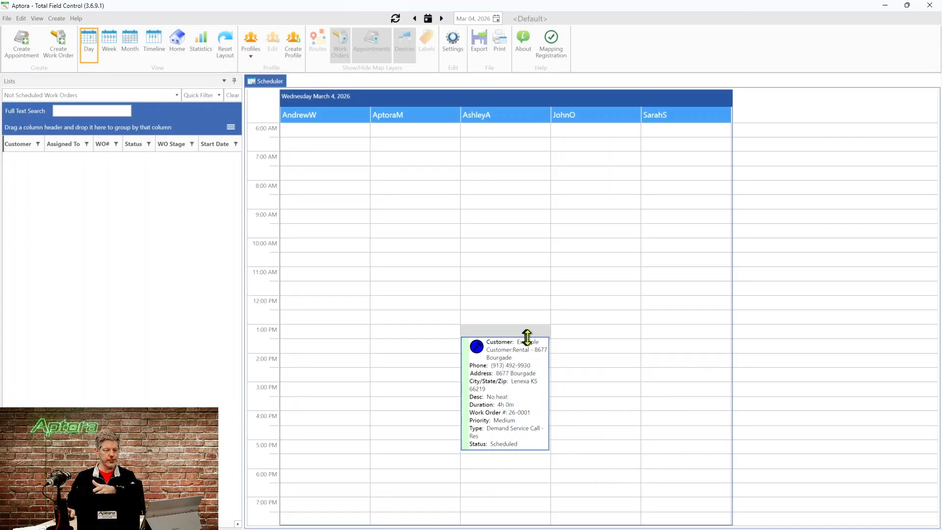
Step: Set the No heat work order's confirmation status to Confirmation Sent and advance it to Confirmed
right_click(507, 378)
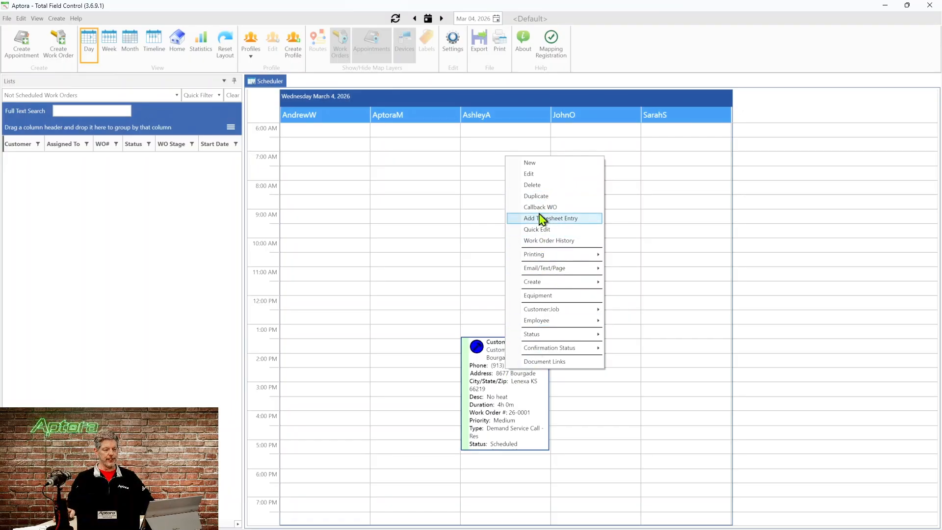
mouse_move(589, 338)
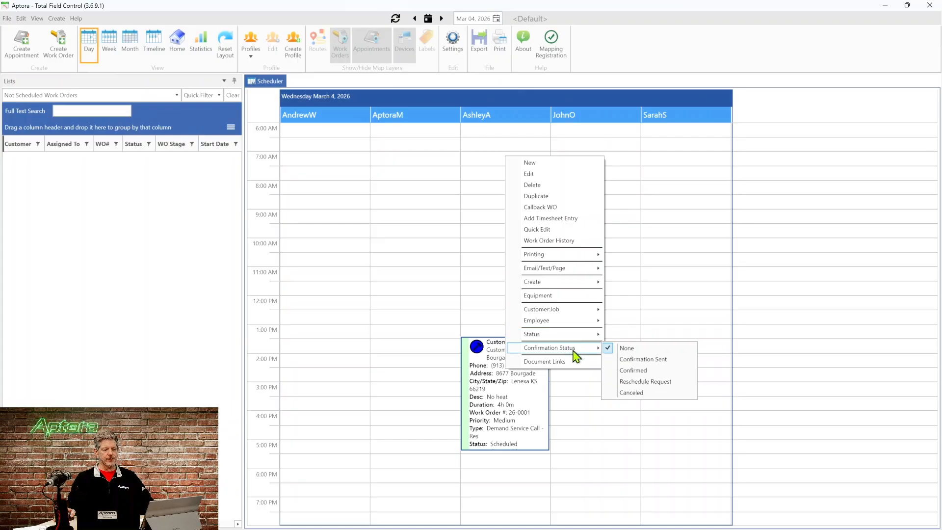
left_click(651, 362)
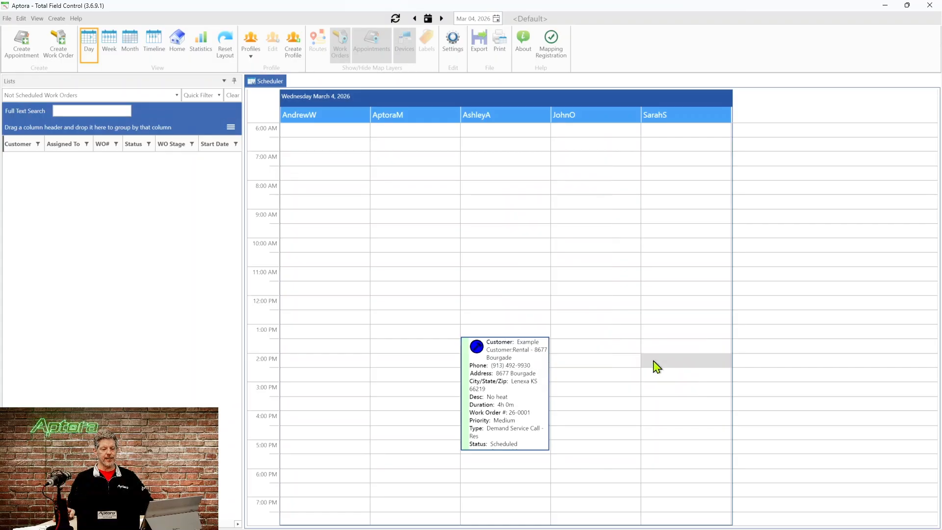
right_click(532, 367)
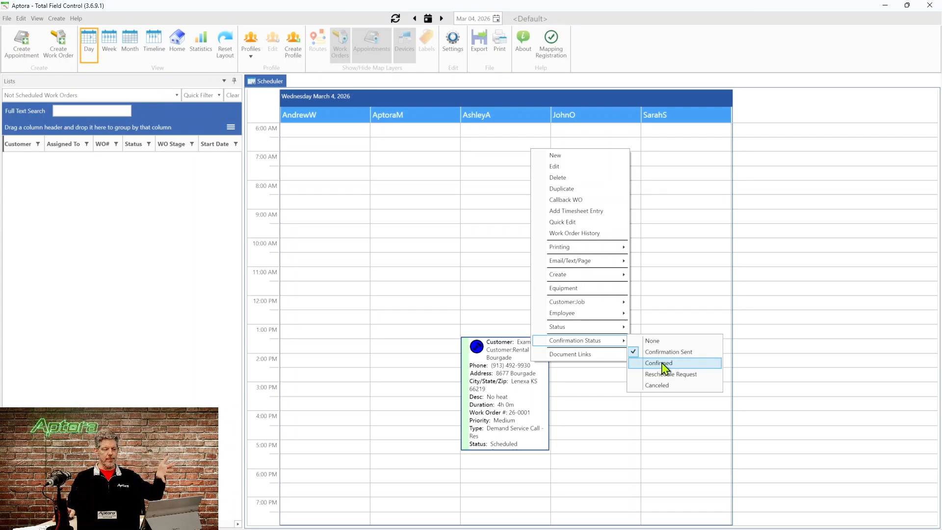
left_click(665, 366)
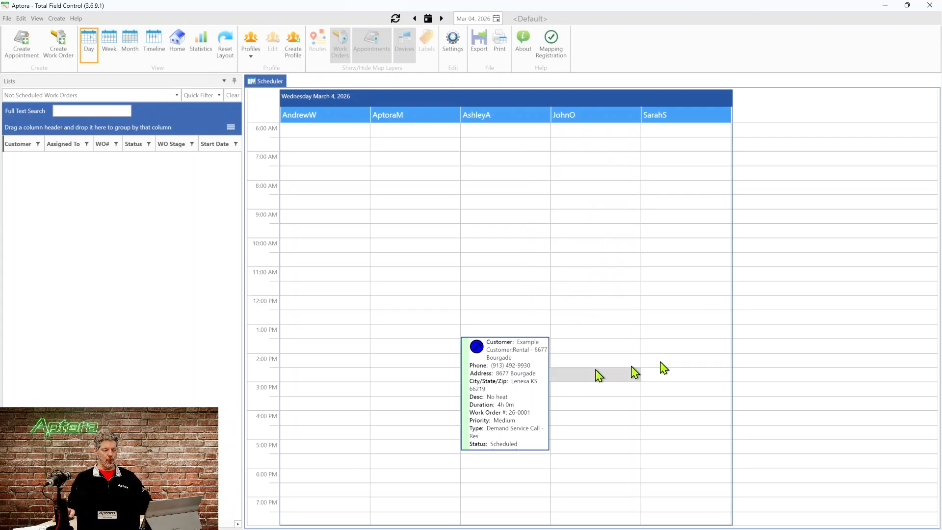
Step: Open the schedule board's settings beside the scheduler and widen the Settings pane to show all its categories
right_click(523, 364)
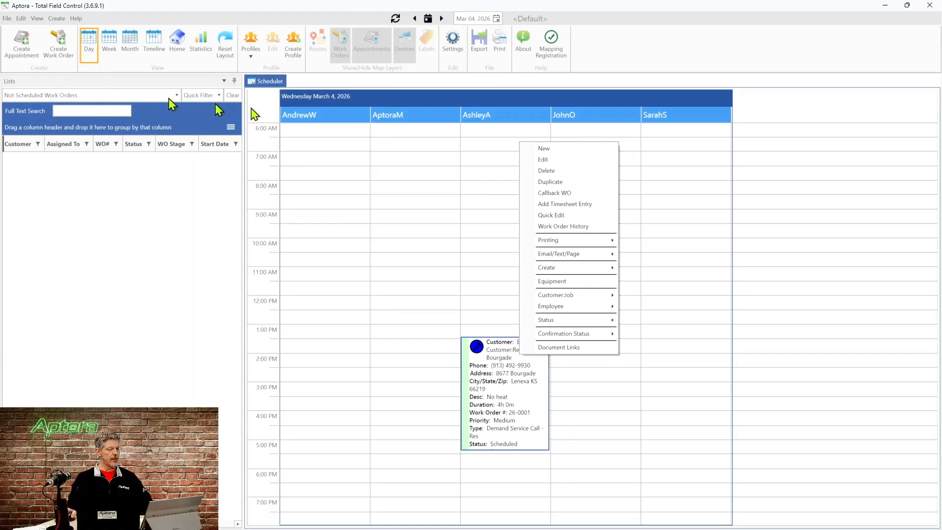
left_click(455, 46)
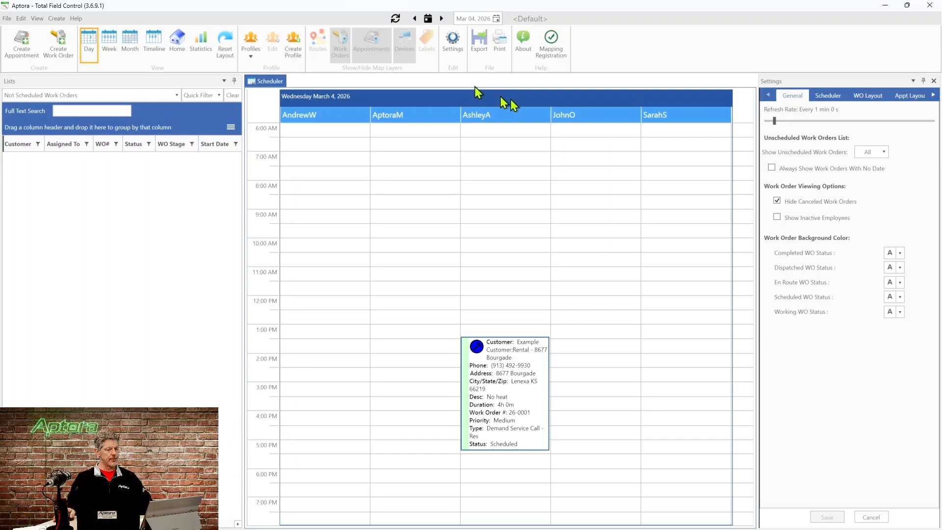
left_click_drag(759, 142, 720, 143)
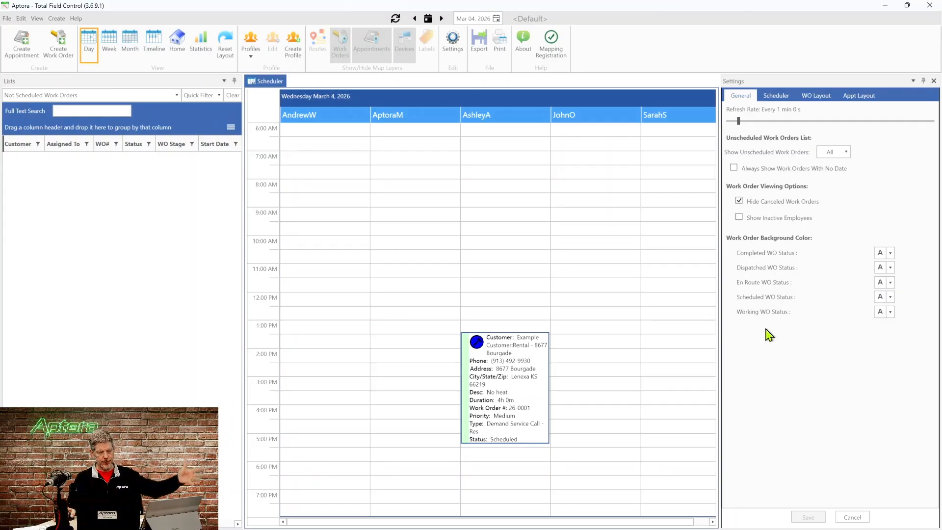
Step: In the Scheduler settings, set the day start time to 7:00 AM and the day end time to 7:00 PM
left_click(774, 97)
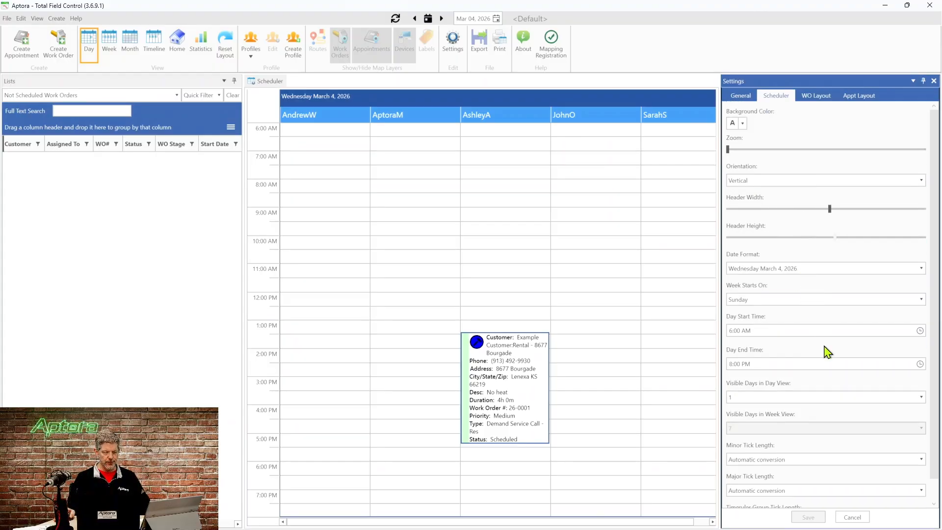
left_click(351, 130)
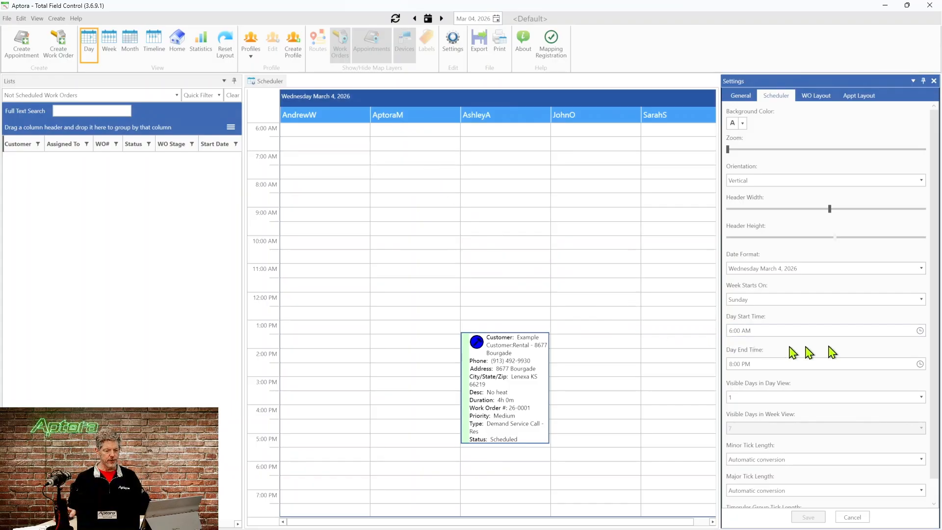
left_click(920, 330)
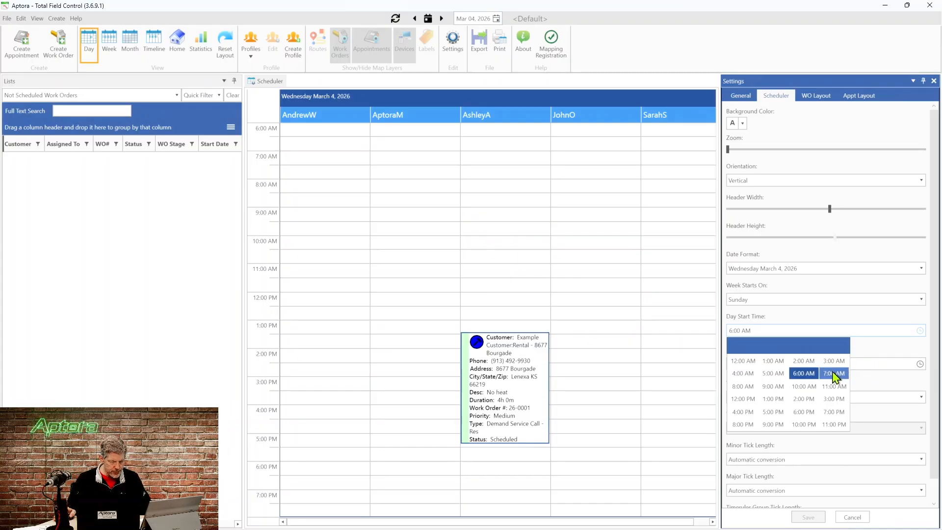
left_click(833, 373)
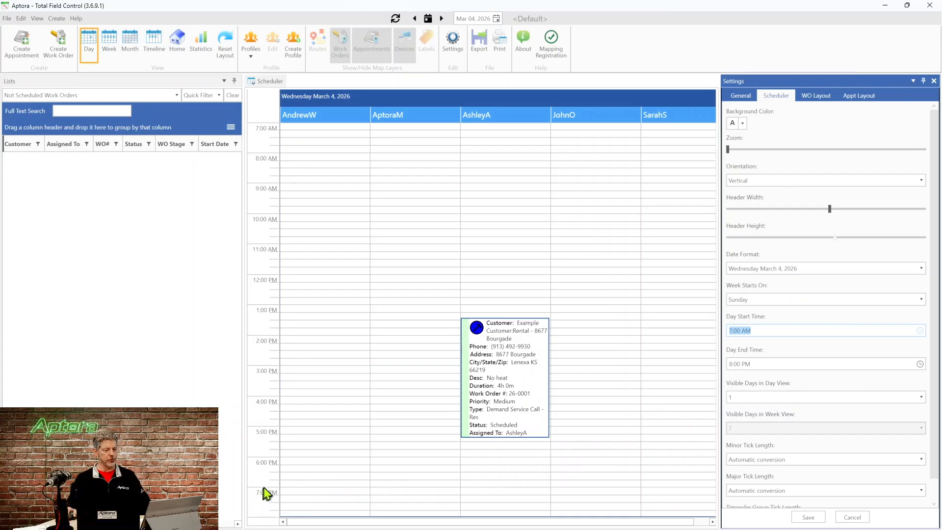
left_click(920, 364)
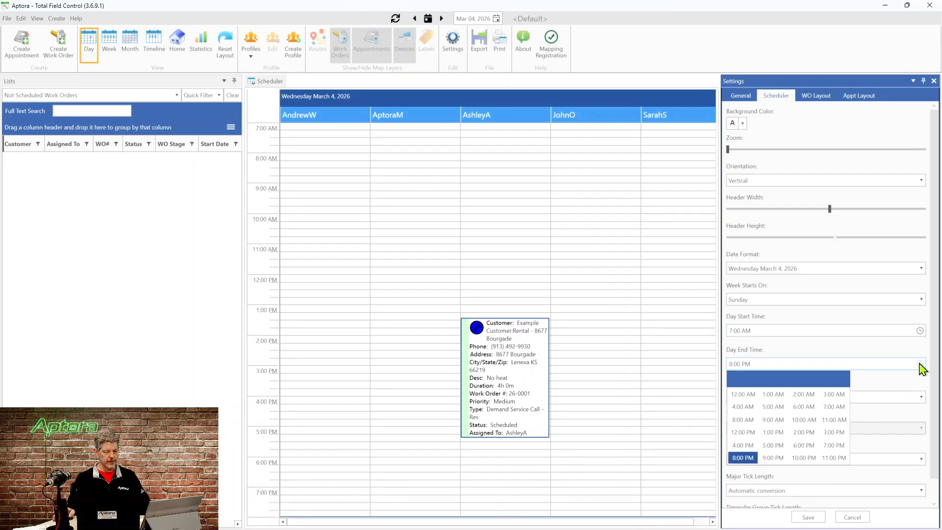
left_click(834, 446)
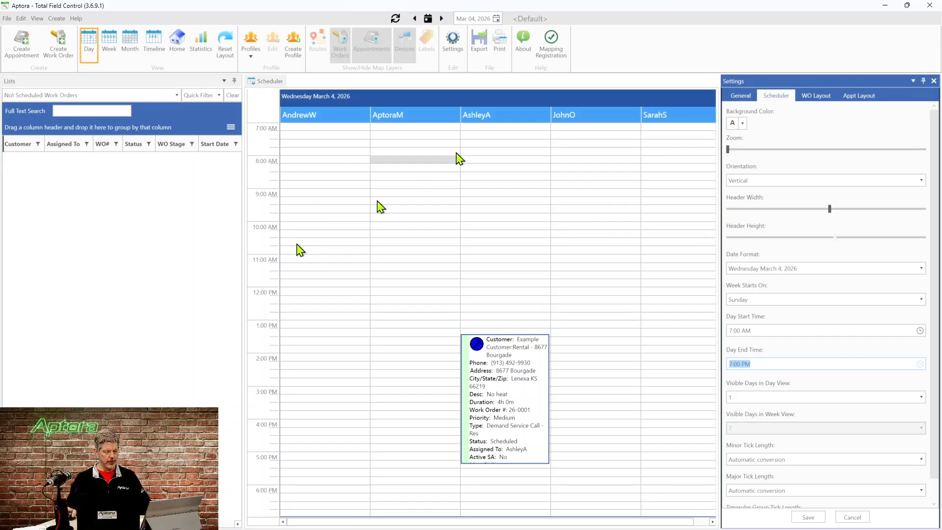
Step: Check the remaining Scheduler settings and examine the visible and hidden work order fields in WO Layout
scroll(873, 293, "down", 1)
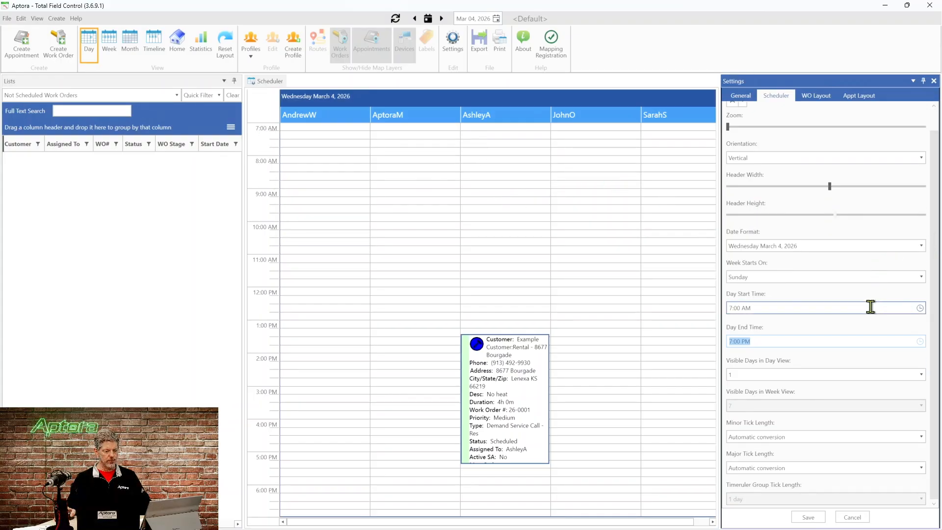
scroll(868, 301, "up", 1)
left_click(815, 96)
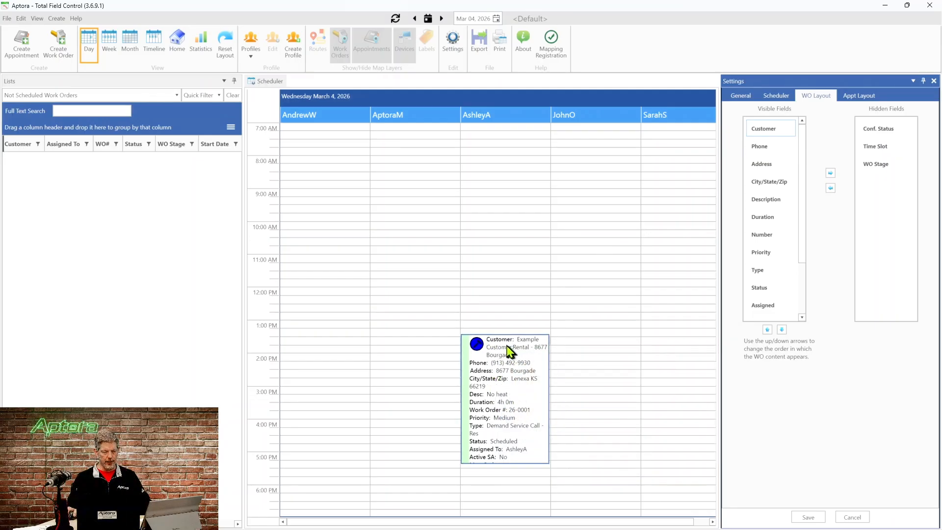
mouse_move(527, 344)
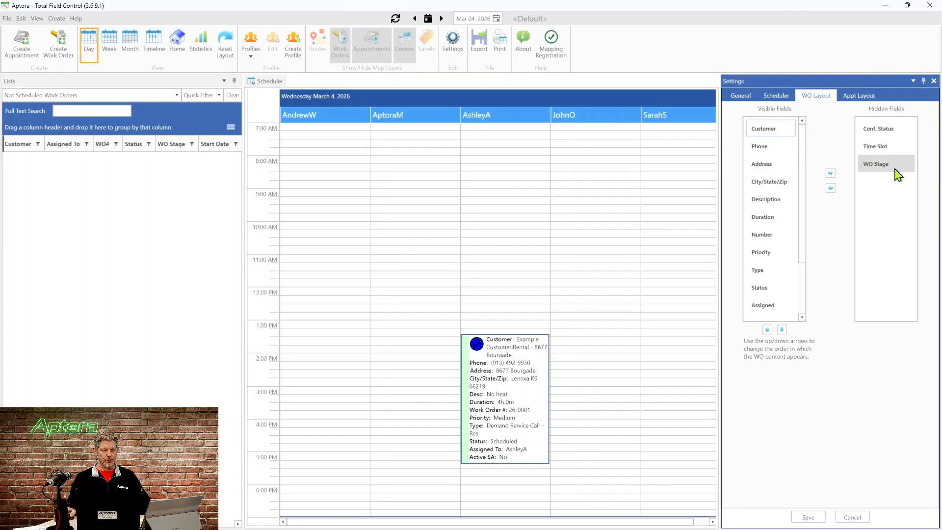
Step: Examine the visible work order fields in WO Layout, the fields in Appt Layout, and the Settings pane's docking options
left_click(763, 131)
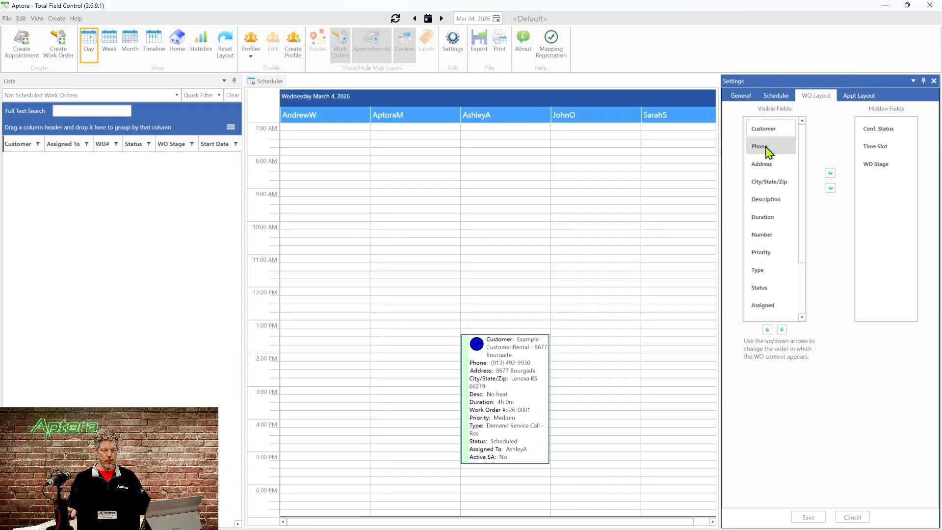
scroll(773, 224, "down", 2)
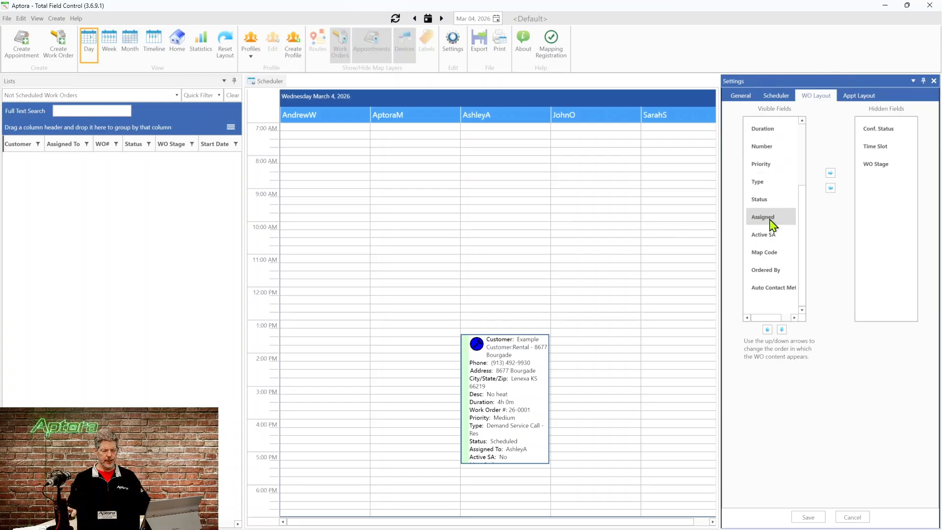
scroll(772, 223, "up", 2)
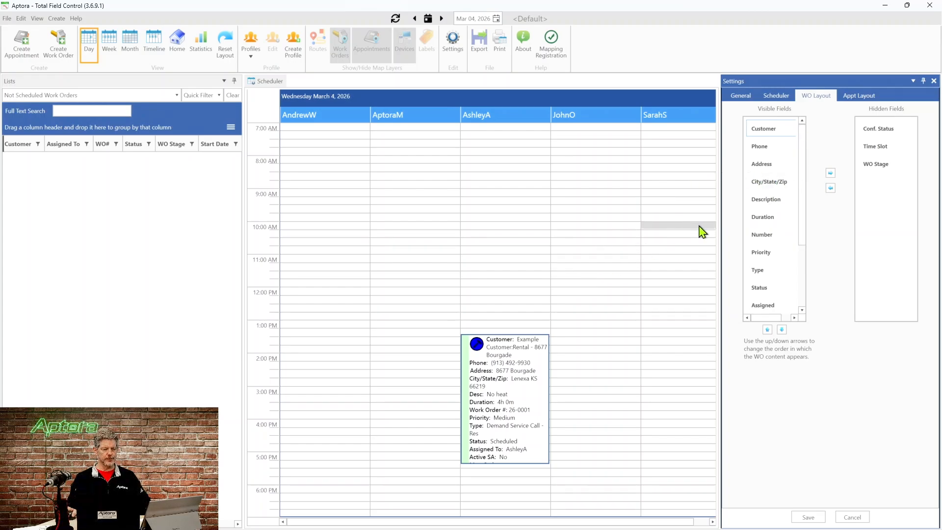
left_click(862, 98)
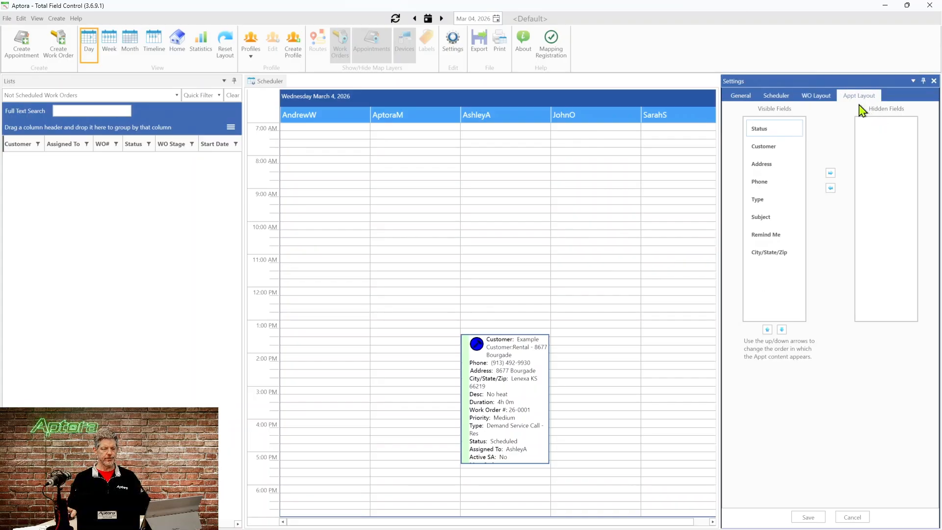
left_click(913, 81)
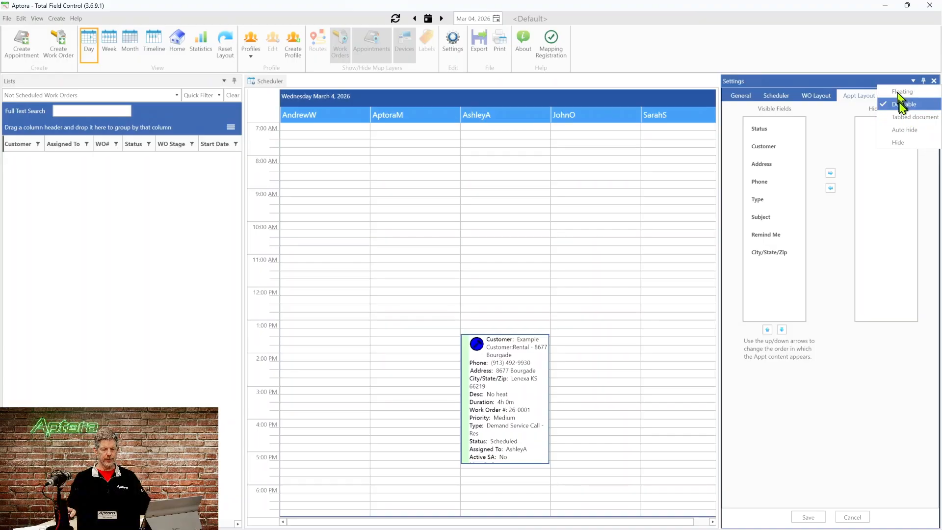
left_click(897, 63)
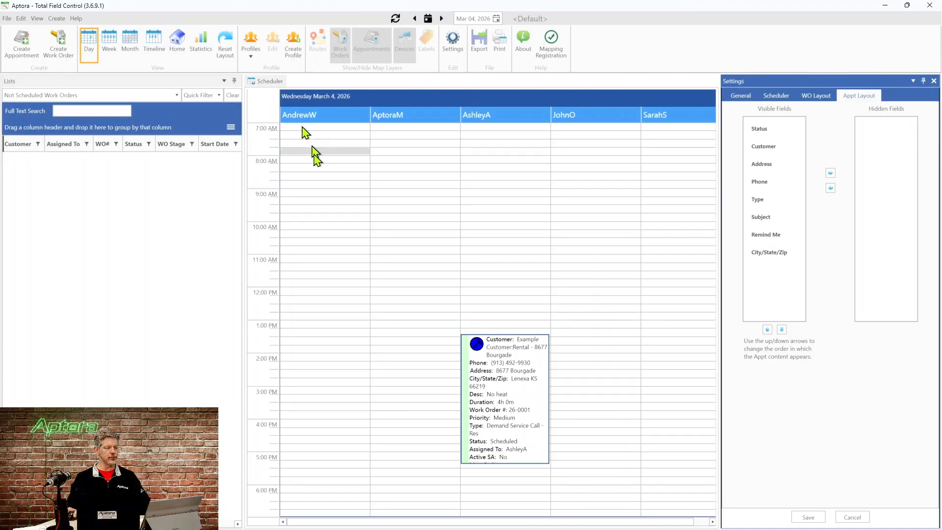
Step: Widen the Lists pane to show more work order columns and close the Settings pane
left_click_drag(242, 118, 426, 118)
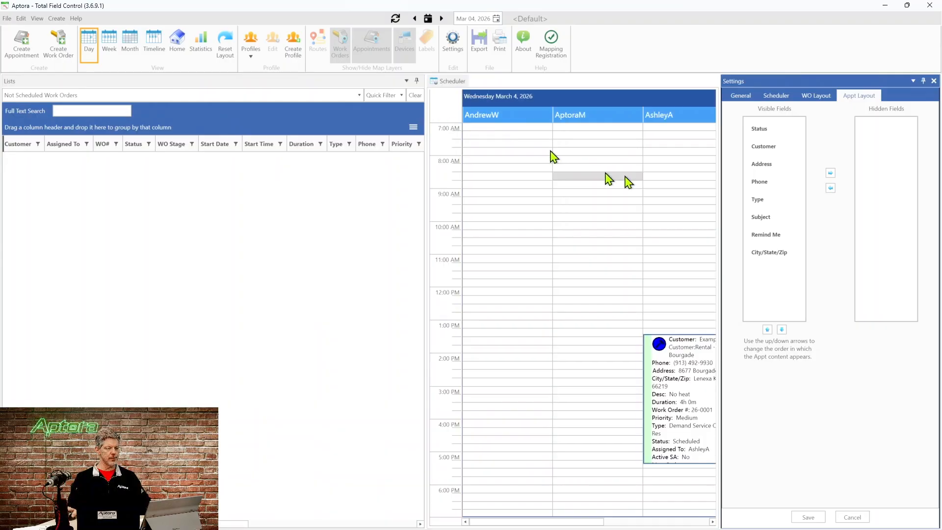
left_click(935, 81)
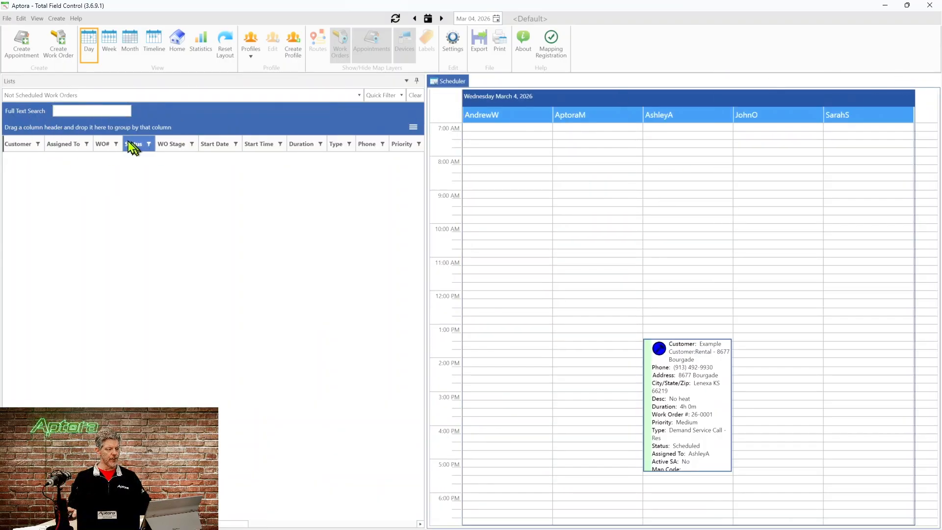
Step: Check the Assigned To column's filter options in the work order list, and narrow the Lists pane to enlarge the scheduler
left_click(87, 144)
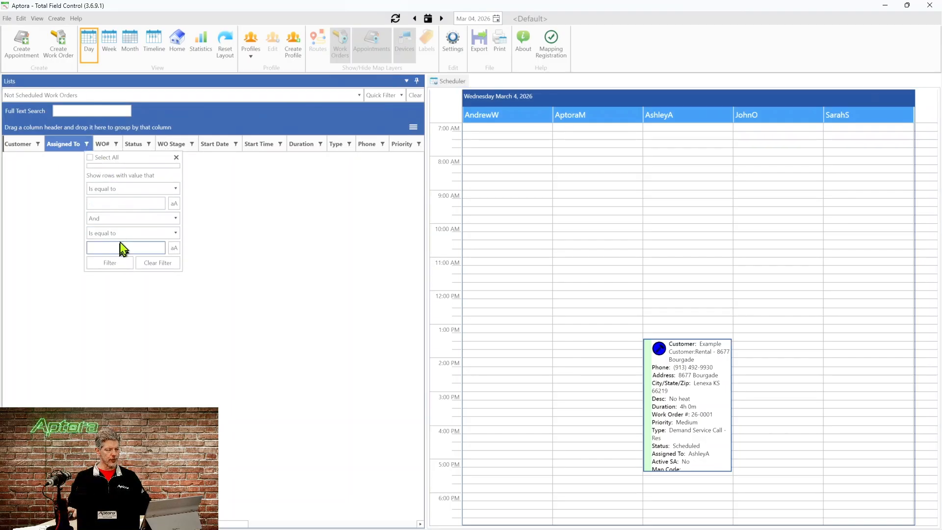
left_click(126, 202)
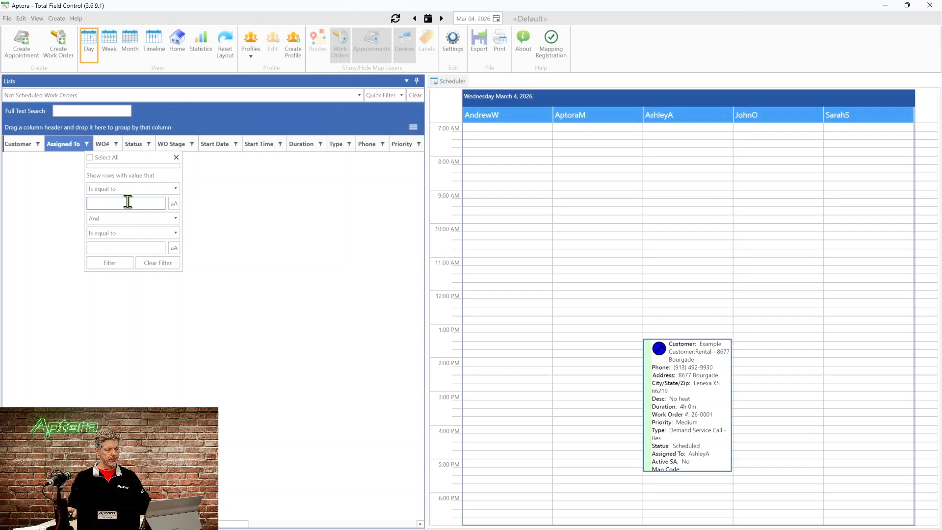
left_click(235, 187)
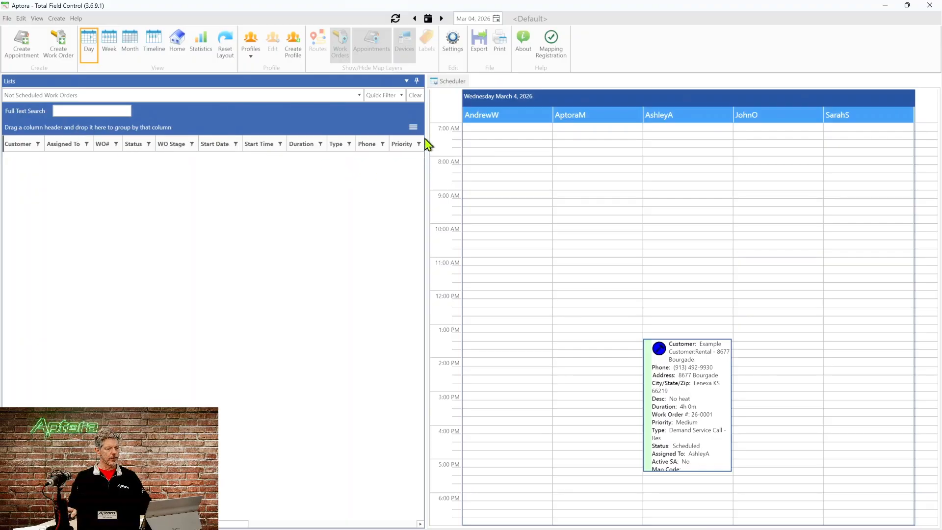
left_click_drag(426, 134, 147, 135)
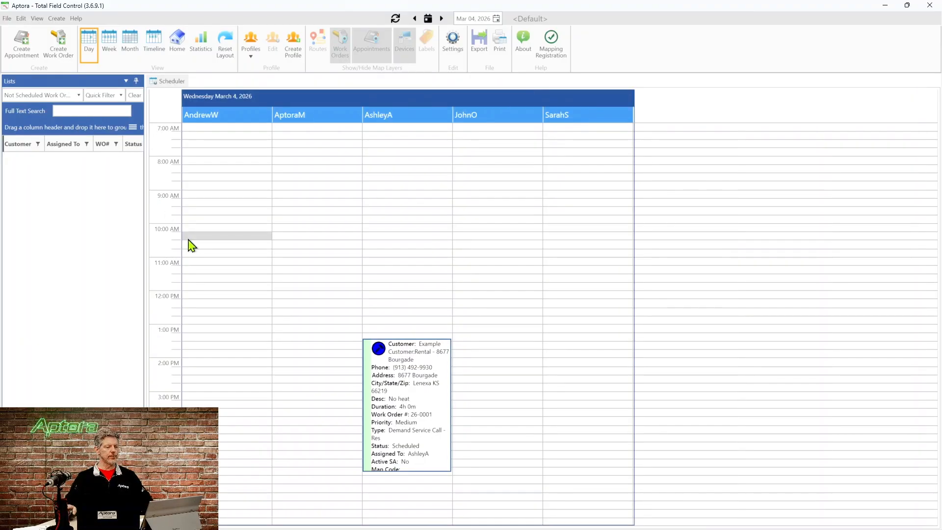
Step: Set the No heat work order's status to Dispatched and advance it to En Route
right_click(415, 382)
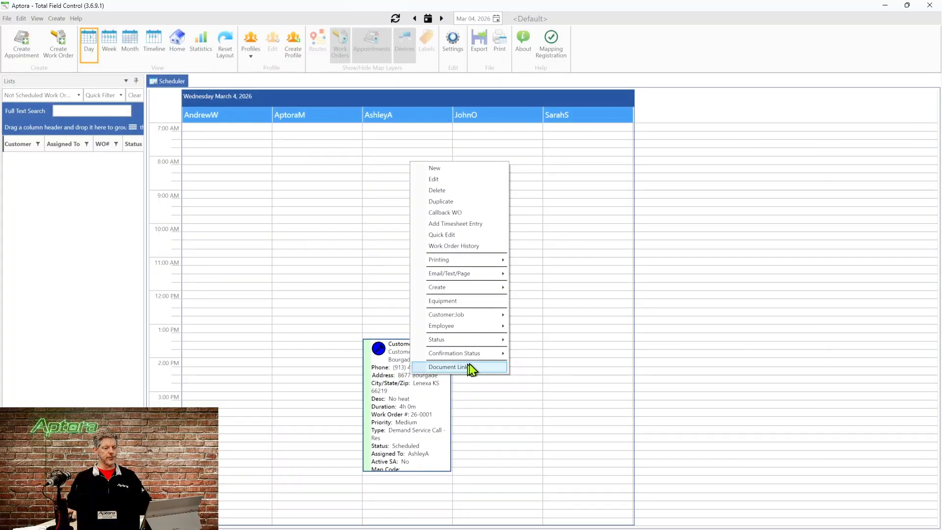
mouse_move(497, 341)
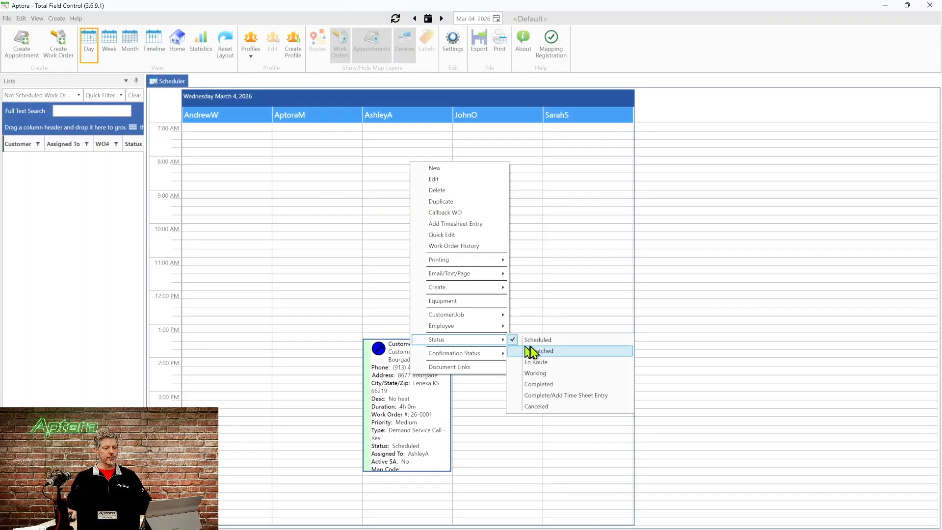
left_click(555, 356)
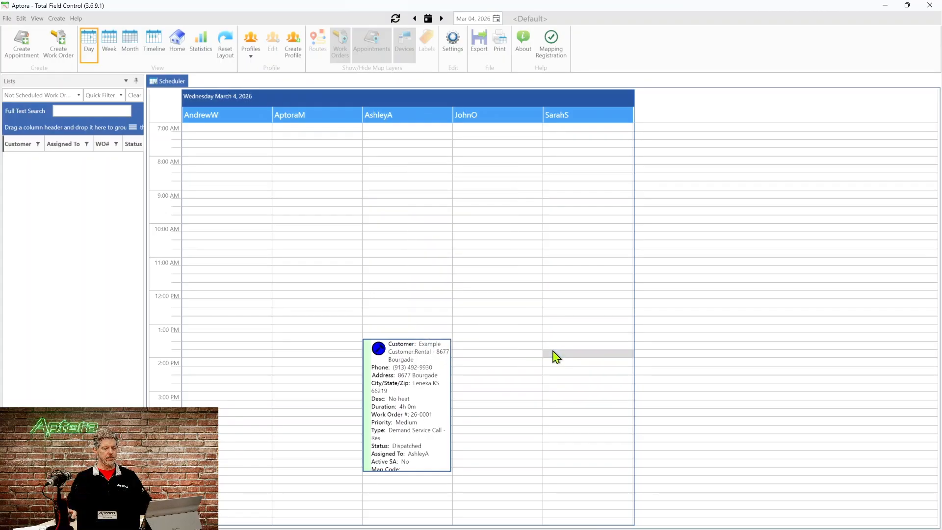
right_click(437, 364)
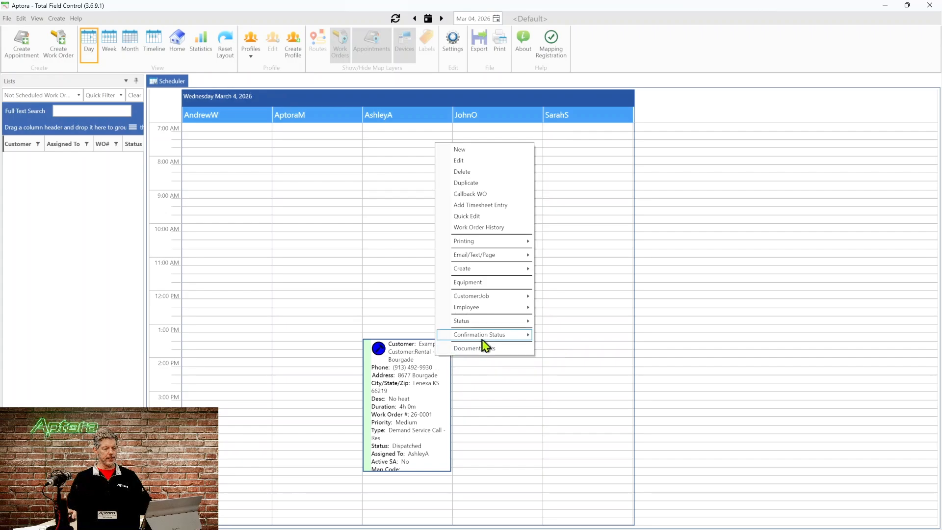
mouse_move(486, 337)
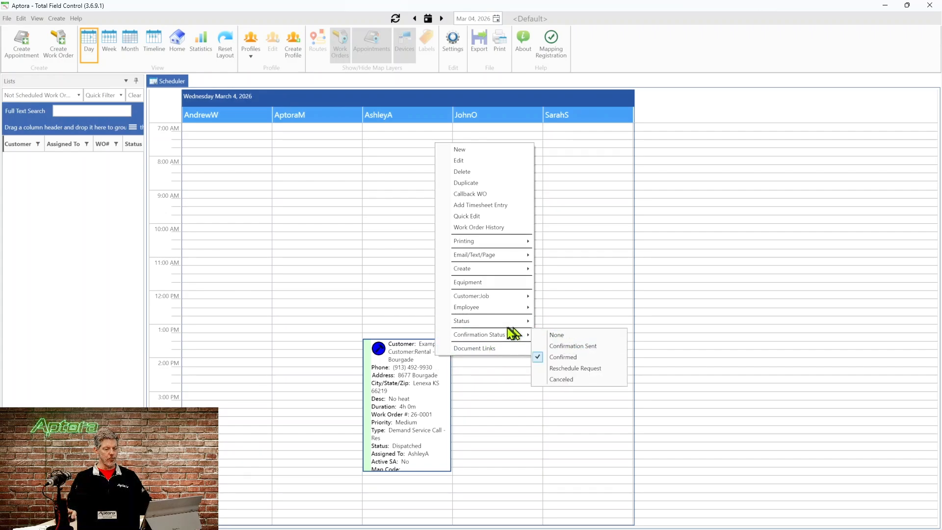
mouse_move(503, 322)
left_click(564, 344)
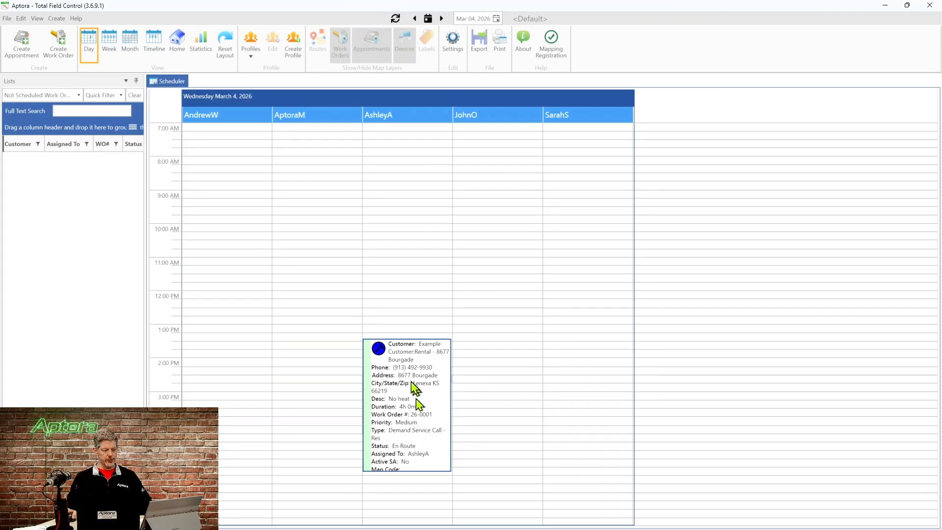
Step: Review the No heat work order's details and status options, and try to add a timesheet entry for it
mouse_move(417, 403)
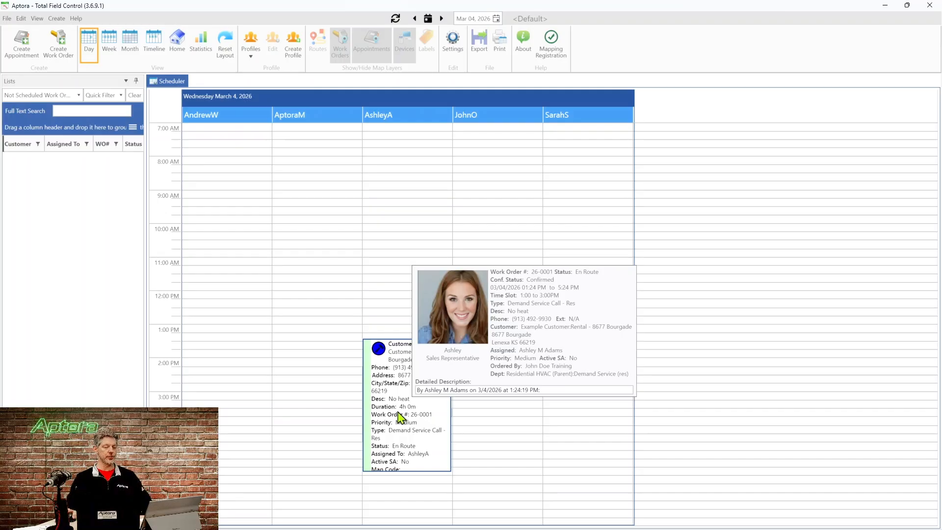
right_click(398, 388)
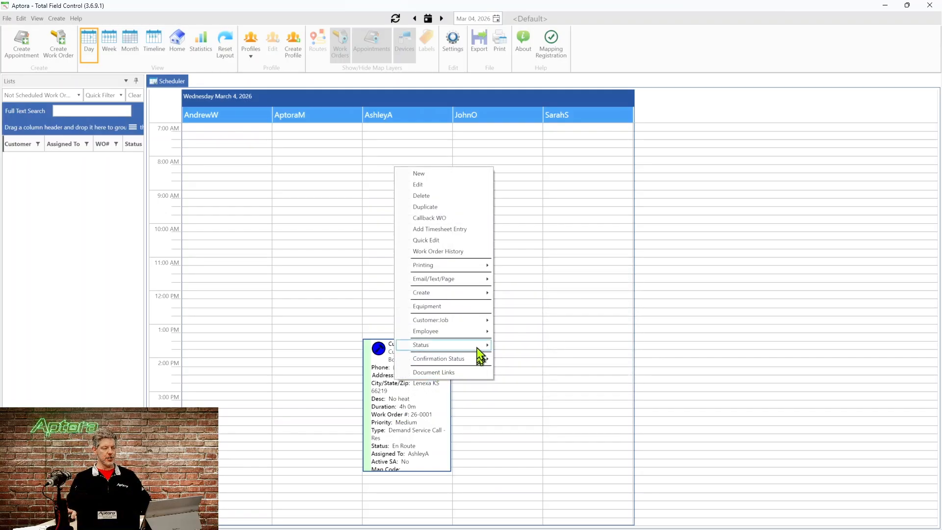
mouse_move(477, 346)
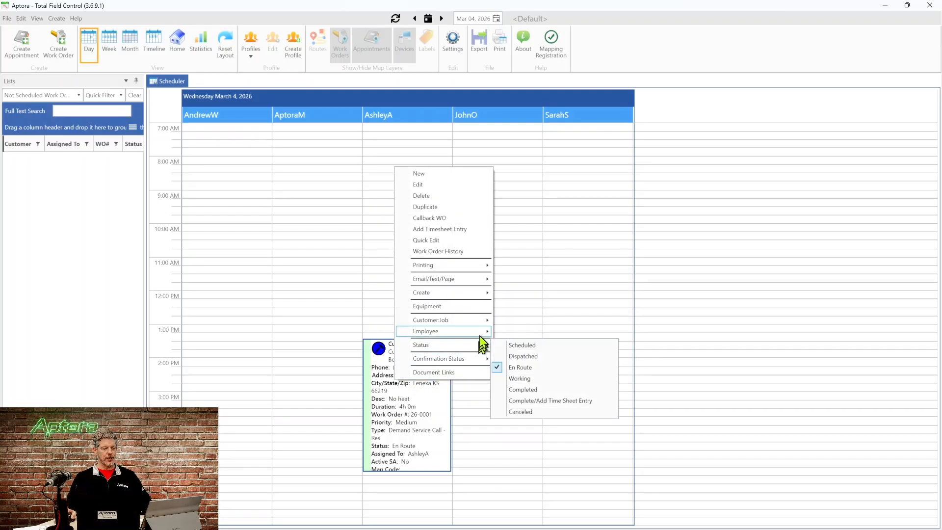
left_click(450, 230)
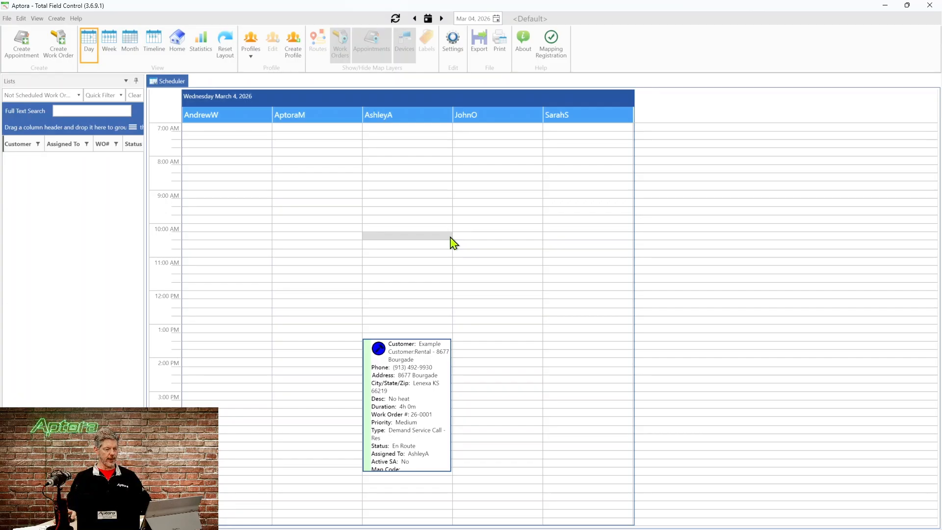
Step: Switch to Total Office Manager and close the Customer:Job List
left_click(884, 6)
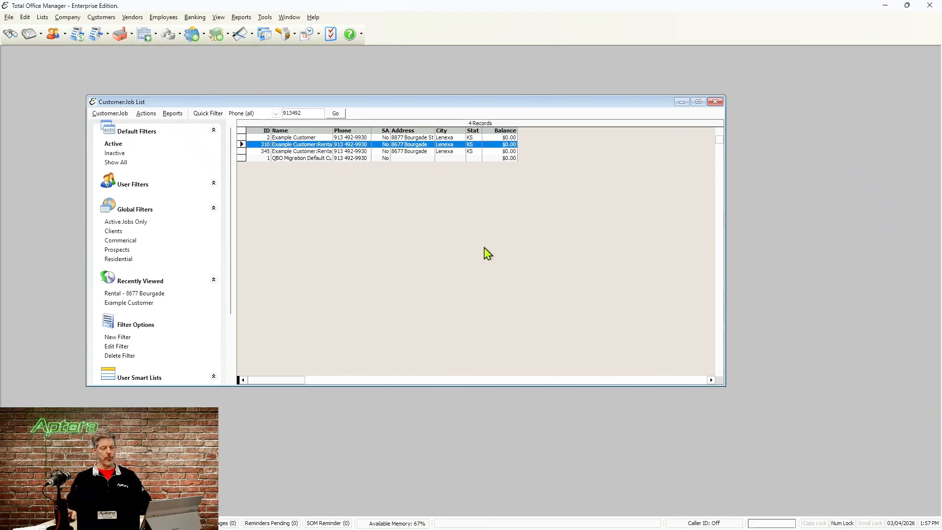
left_click(716, 103)
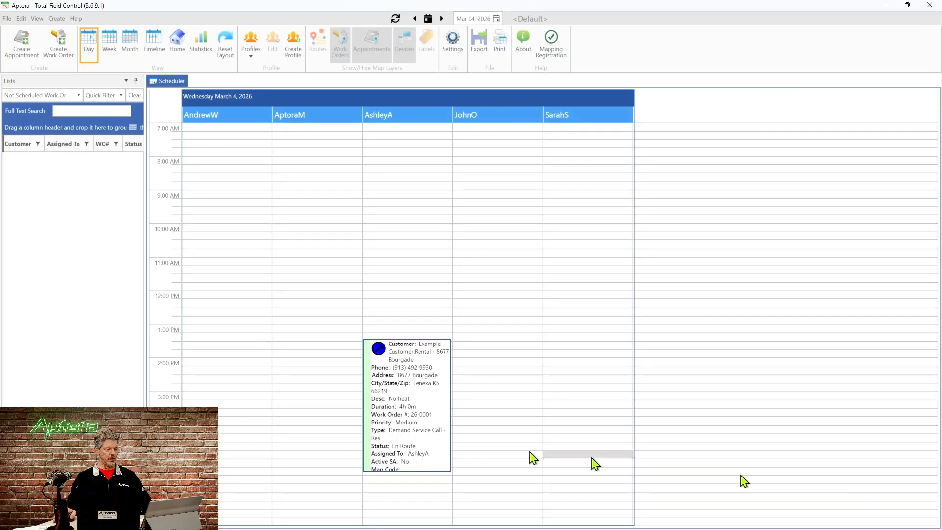
Step: Try adding a timesheet entry from the No heat work order, view the Weekly Time Sheet in a maximized Total Office Manager window, and close it
right_click(394, 376)
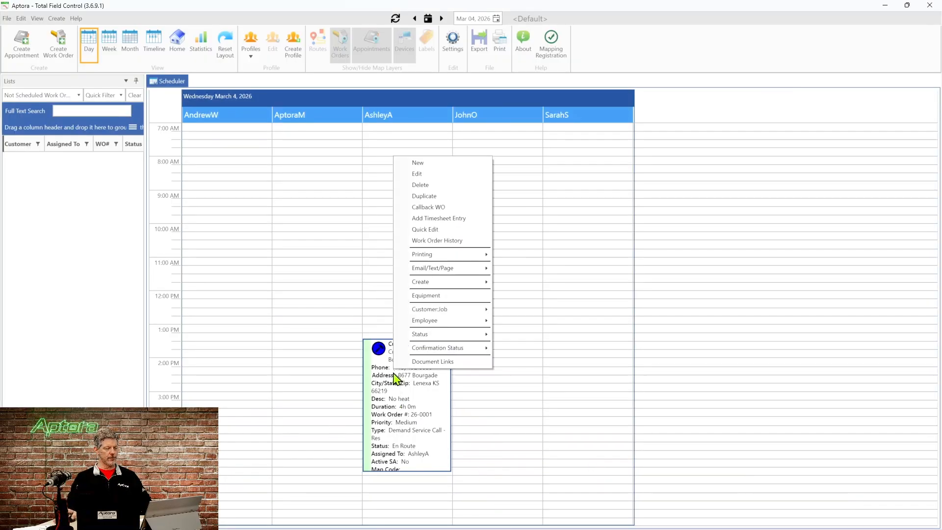
left_click(447, 220)
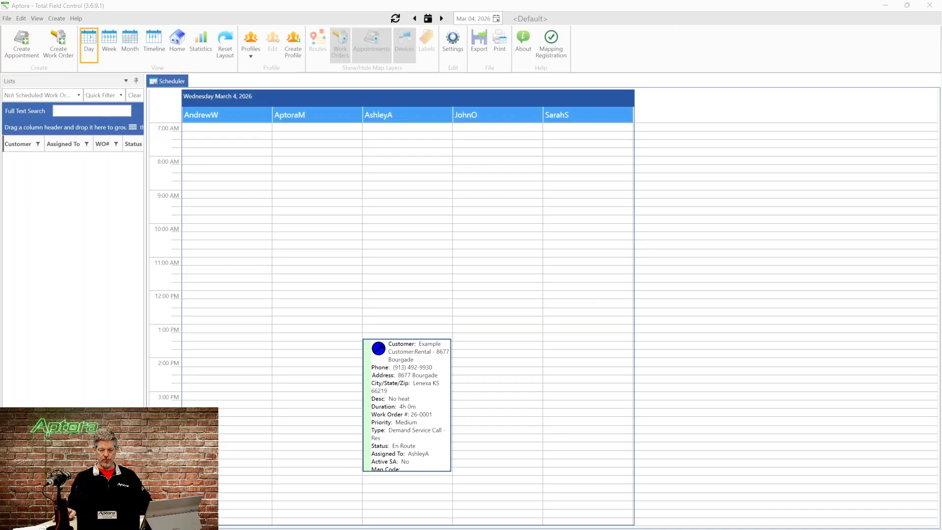
key("alt+Tab")
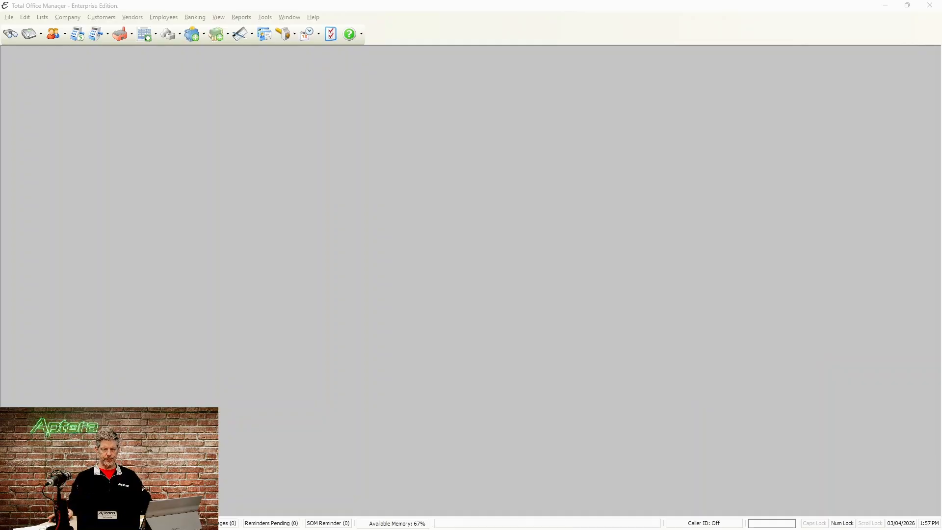
left_click_drag(941, 142, 418, 127)
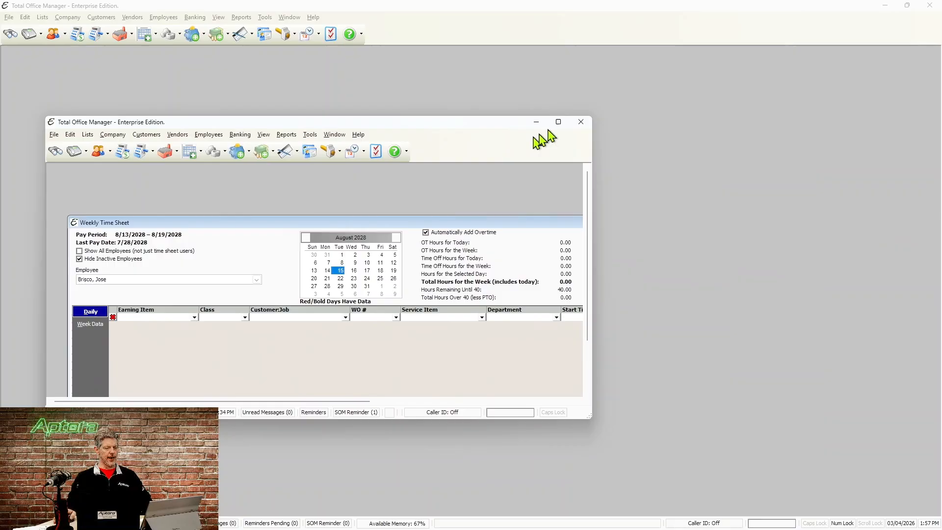
left_click(559, 123)
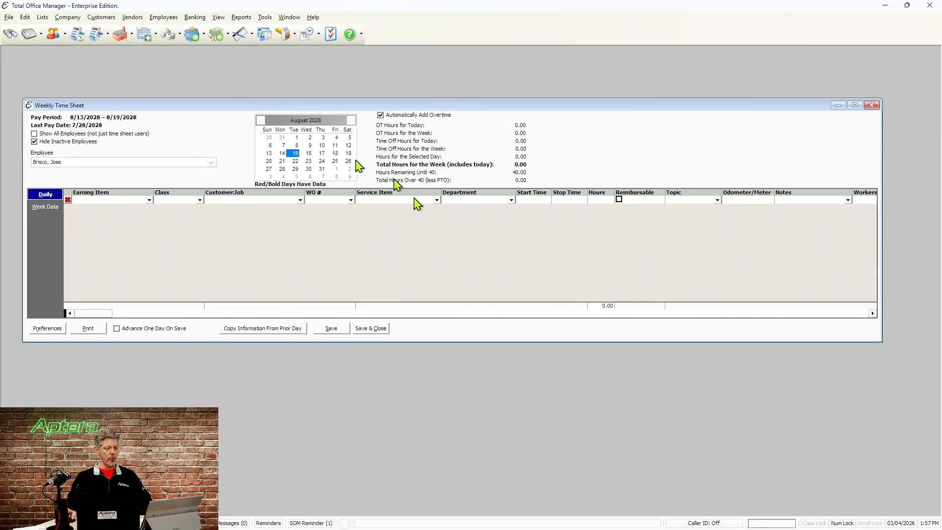
mouse_move(381, 104)
left_mouse_down()
mouse_move(373, 126)
mouse_move(405, 155)
mouse_move(372, 96)
mouse_move(388, 119)
left_mouse_up()
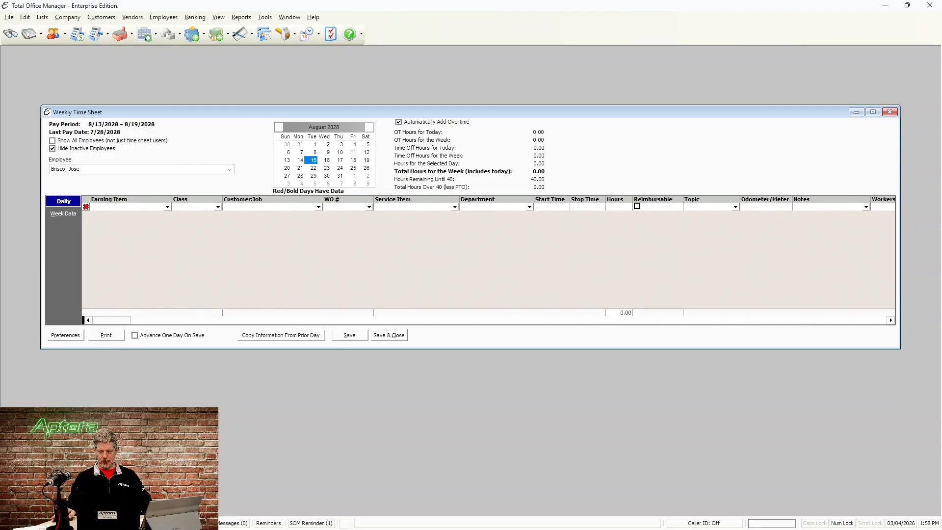
key("Escape")
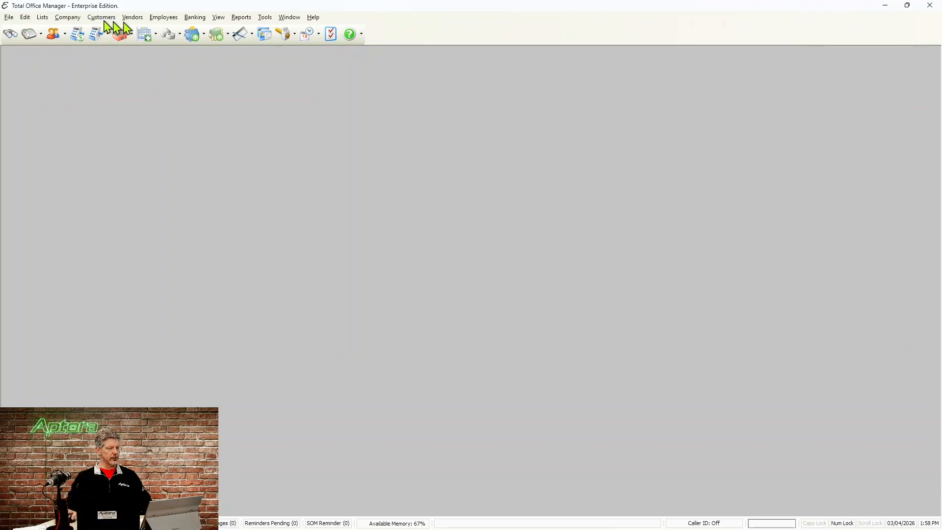
Step: Open the Weekly Time Sheet from Timesheets/Time Tracking and select the technician assigned to the No heat work order
left_click(163, 20)
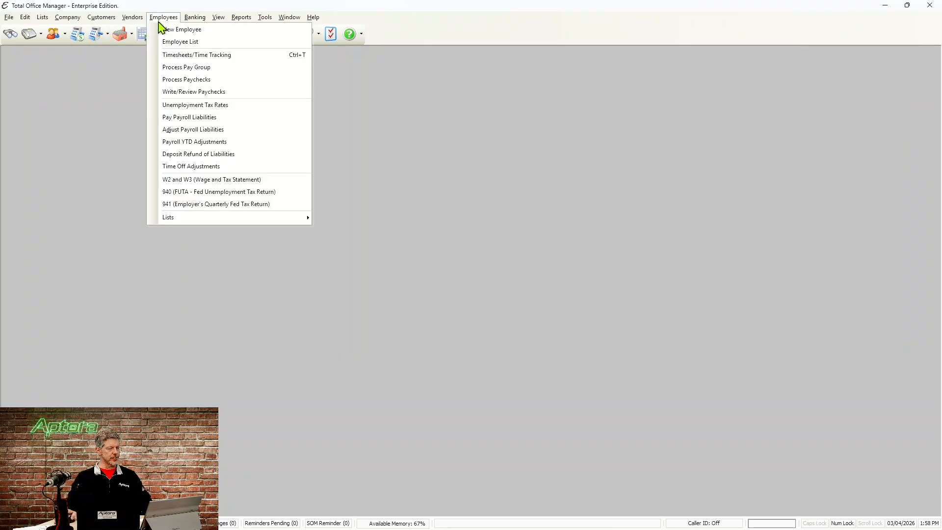
left_click(187, 55)
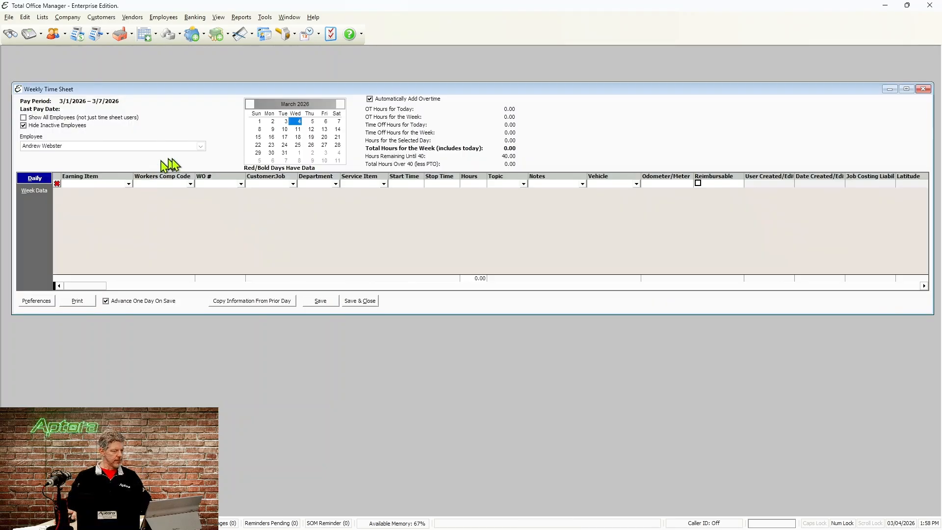
left_click(200, 147)
left_click(59, 172)
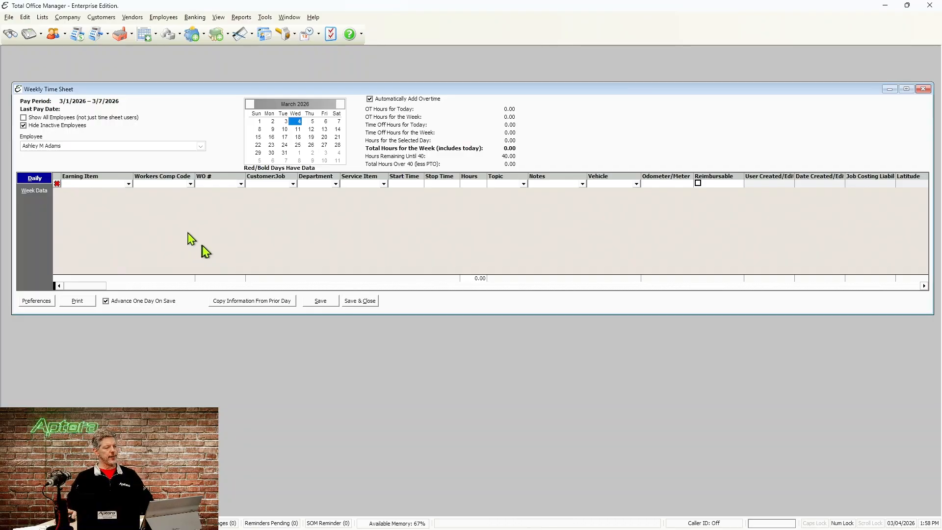
Step: Open the selected employee's payroll items from the Weekly Time Sheet and move the window around to compare both forms
right_click(546, 118)
mouse_move(567, 120)
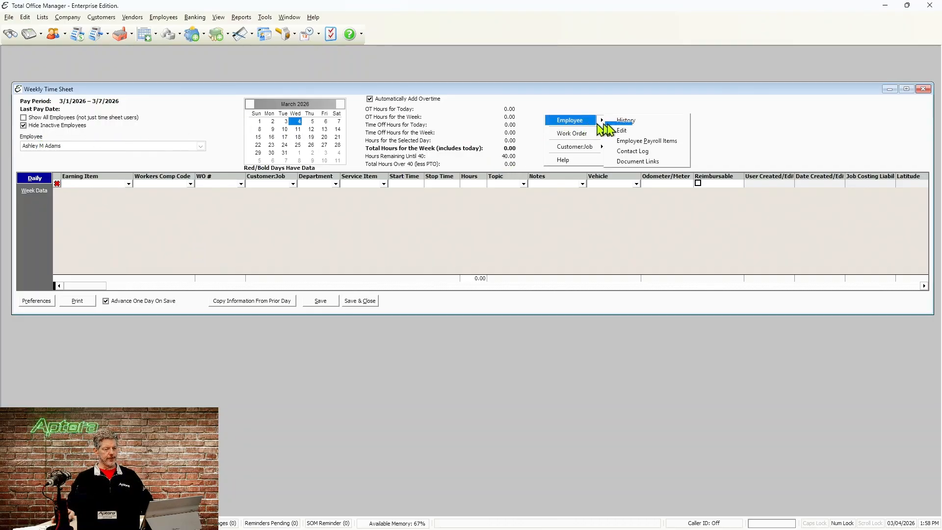
left_click(670, 142)
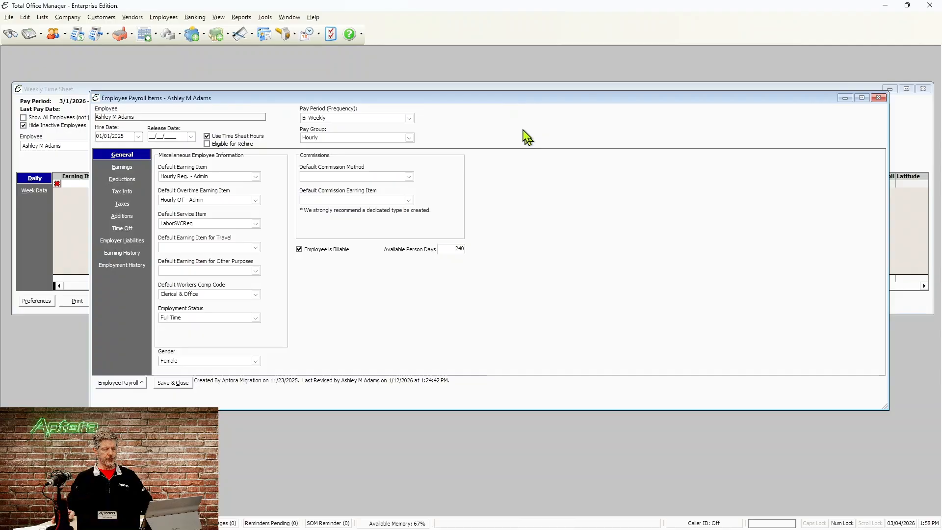
left_click_drag(502, 97, 509, 268)
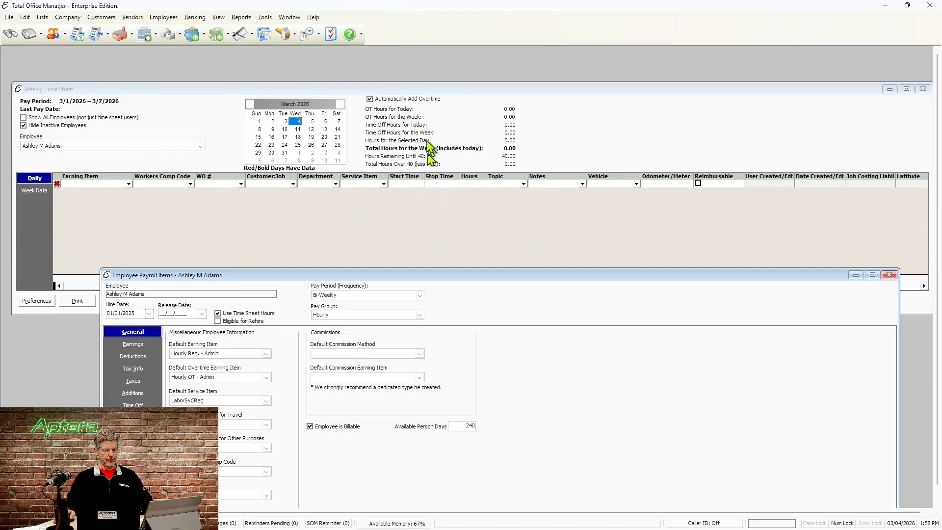
left_click_drag(499, 283, 498, 74)
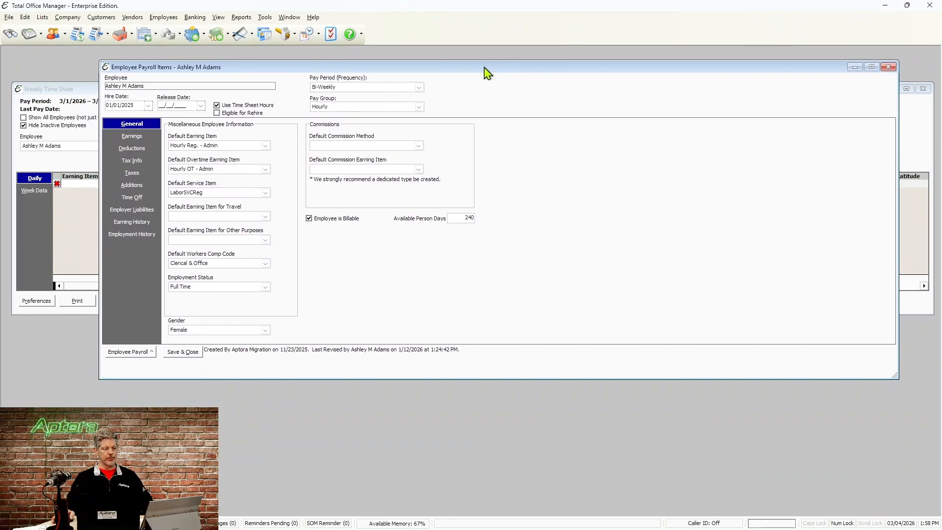
left_click_drag(487, 73, 499, 127)
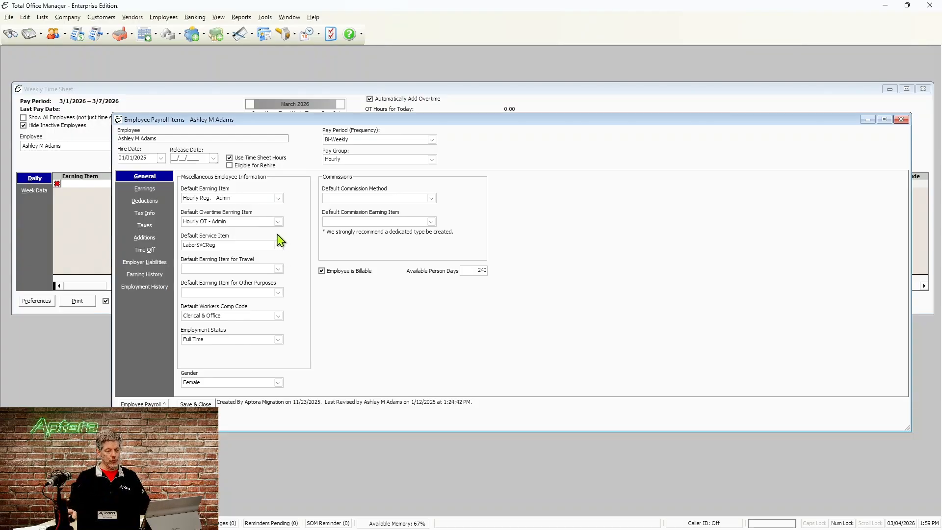
Step: View the choices for Default Earning Item for Other Purposes and close the employee's payroll items without saving
left_click(278, 293)
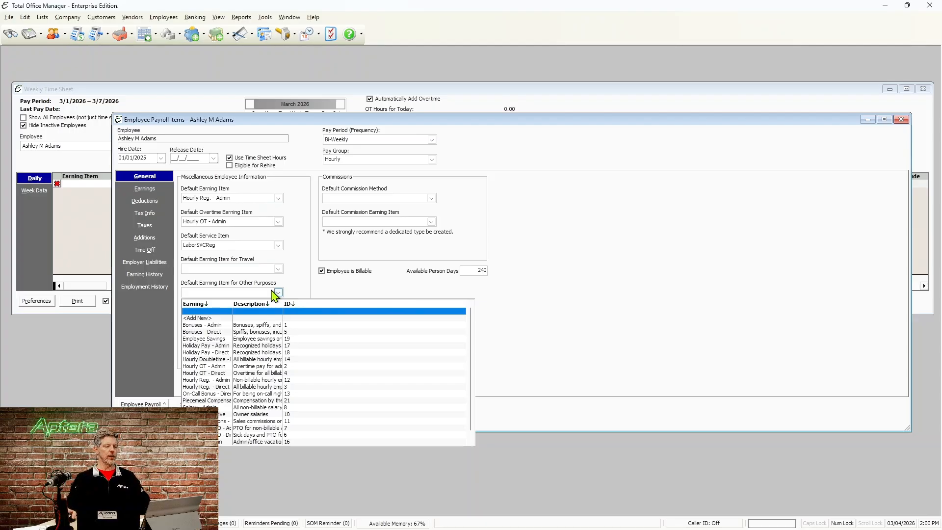
left_click(622, 256)
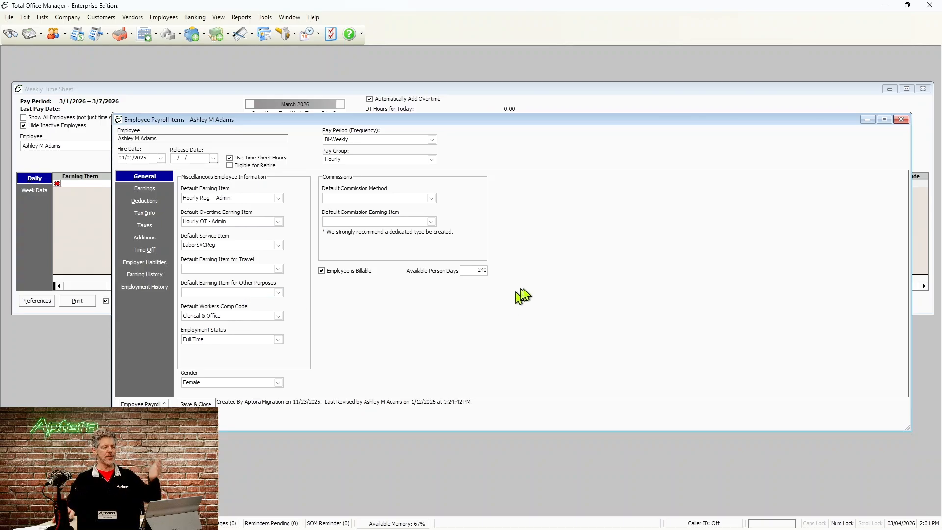
left_click(901, 119)
left_click(530, 302)
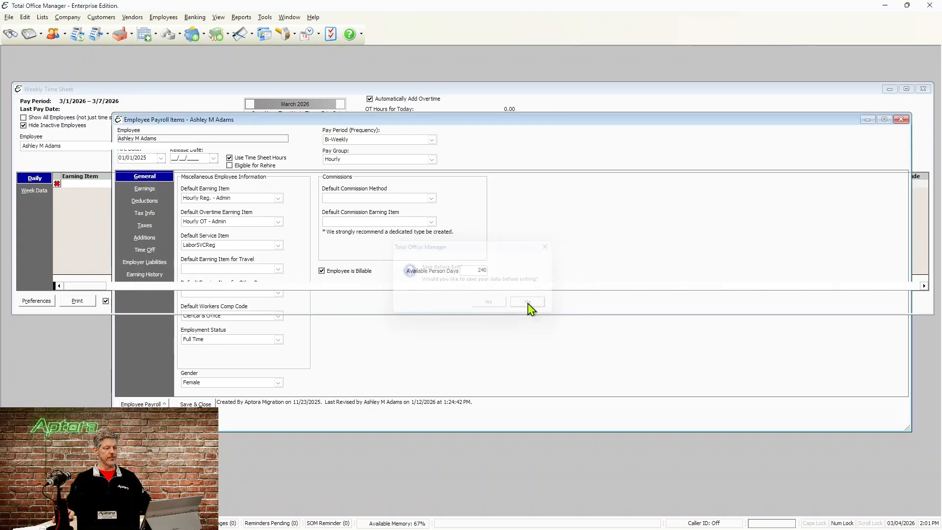
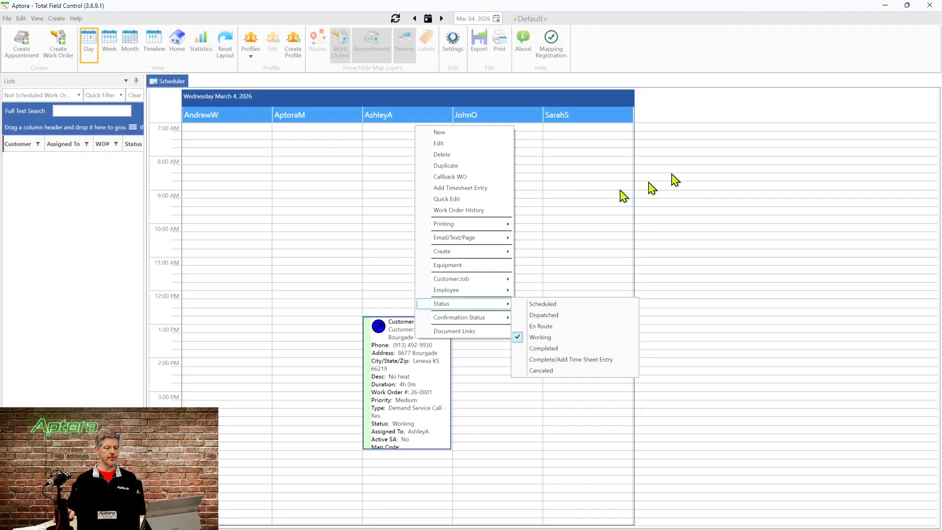
Step: Minimize Total Field Control, open the Work Order List in Total Office Manager, and move the list higher in the workspace
left_click(886, 6)
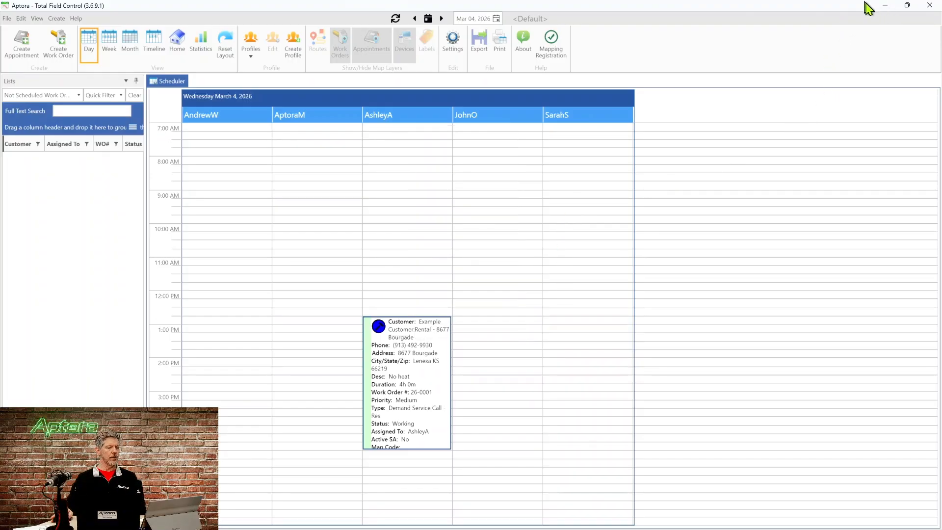
left_click(884, 6)
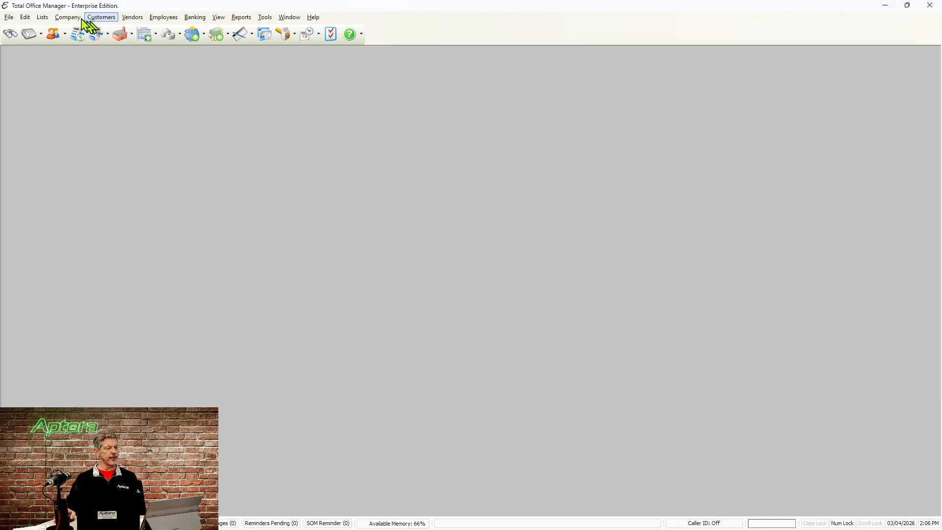
left_click(42, 18)
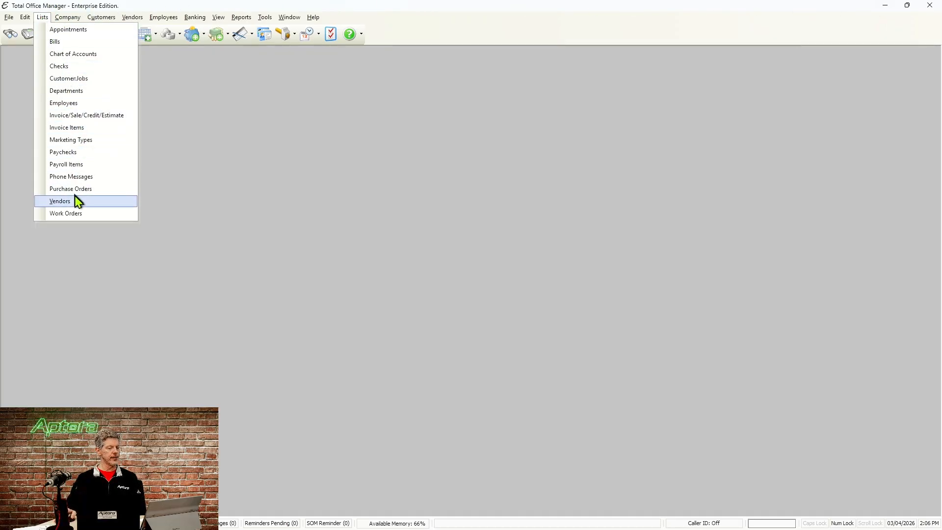
left_click(76, 214)
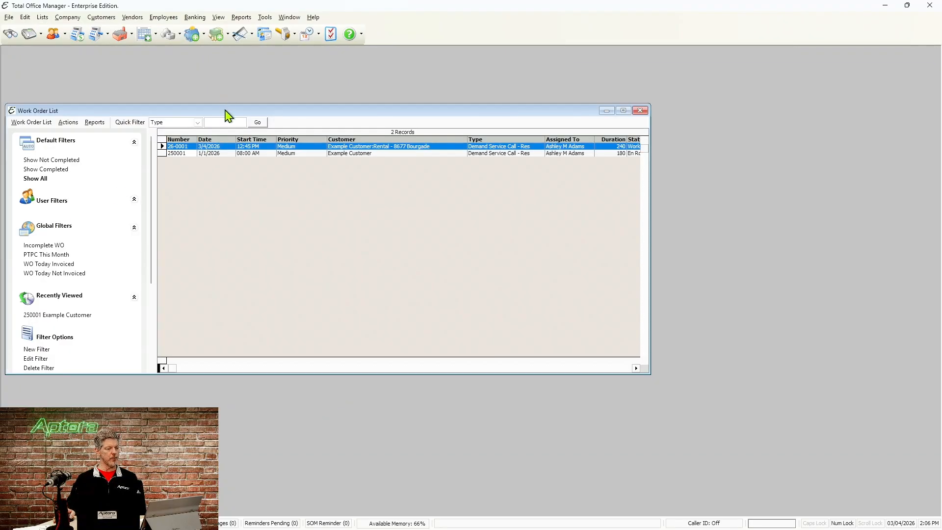
left_click_drag(225, 110, 241, 72)
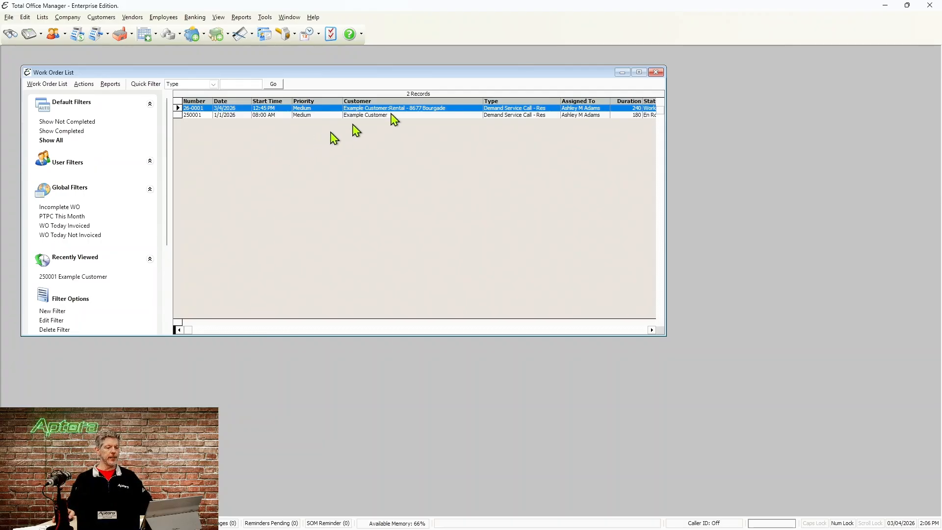
Step: Review the columns available for the Work Order List under Show Columns and close the selection without changes
left_click(39, 84)
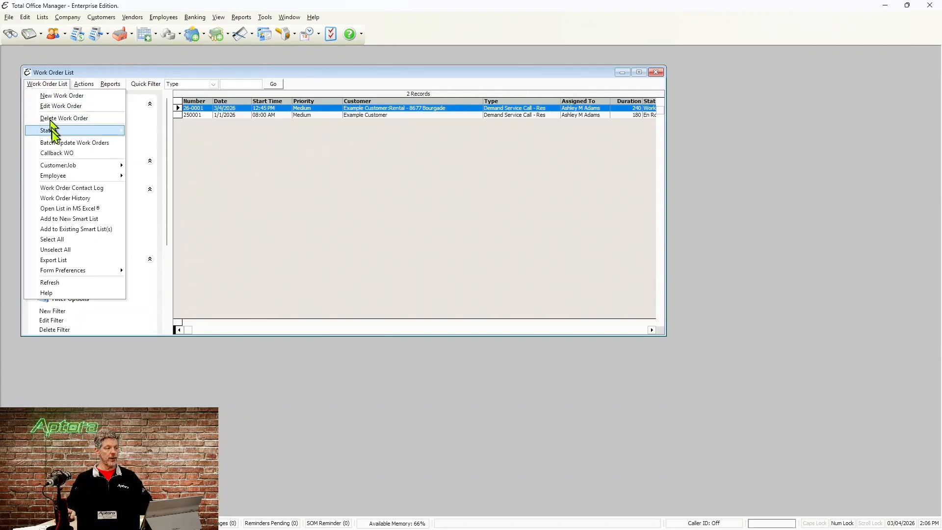
mouse_move(90, 271)
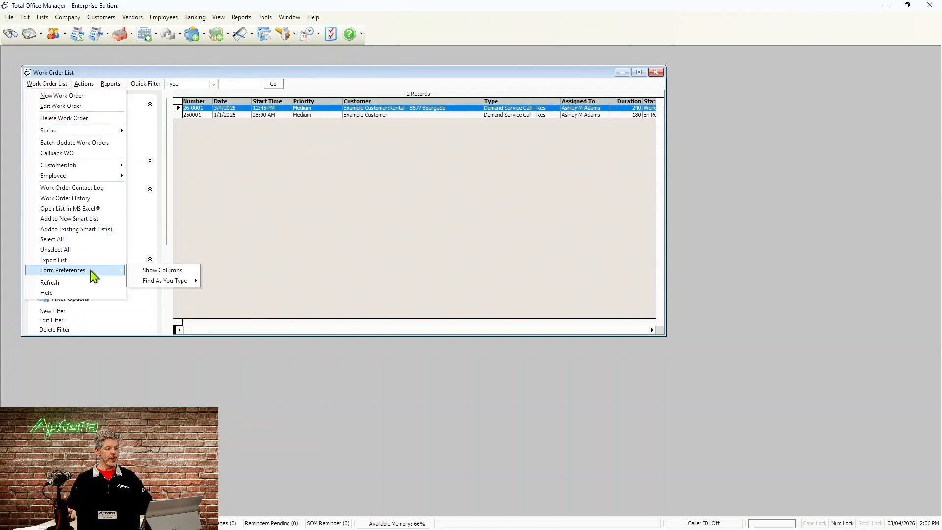
left_click(158, 271)
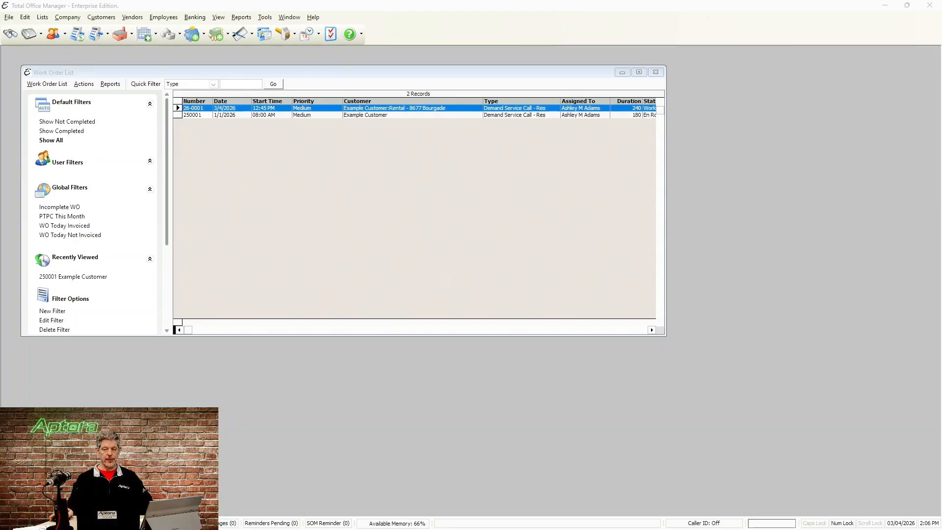
left_click_drag(528, 93, 445, 145)
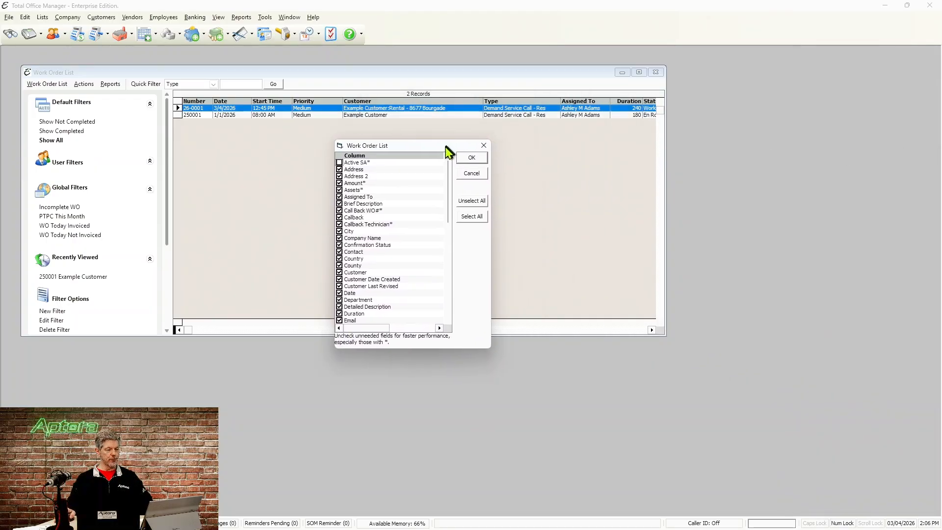
scroll(407, 257, "down", 4)
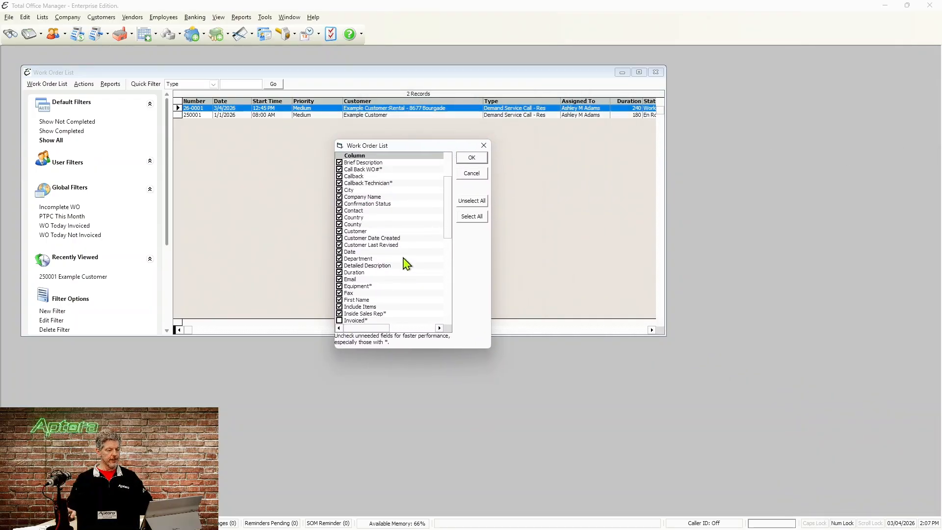
scroll(407, 266, "up", 4)
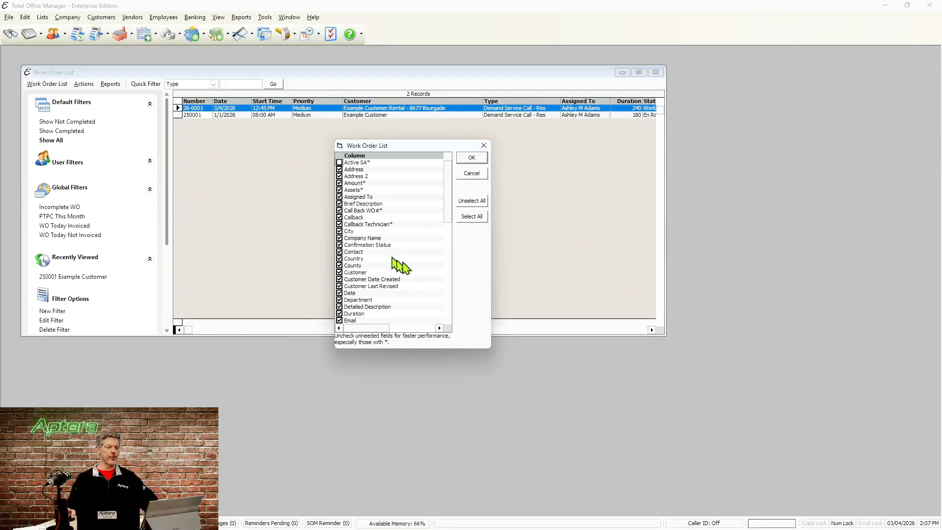
left_click(484, 145)
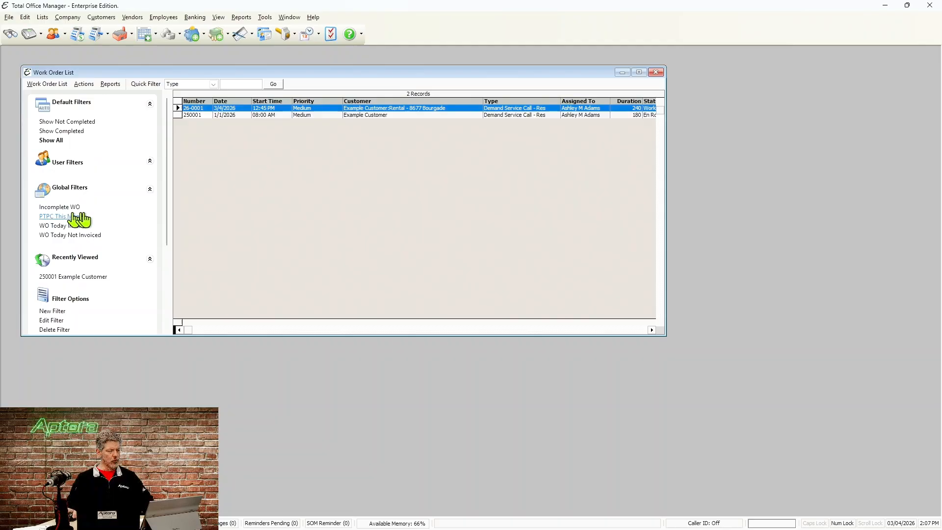
Step: Apply the Incomplete WO and then the WO Today Not Invoiced global filter, review the latter's criteria, and cancel its editing
left_click(55, 208)
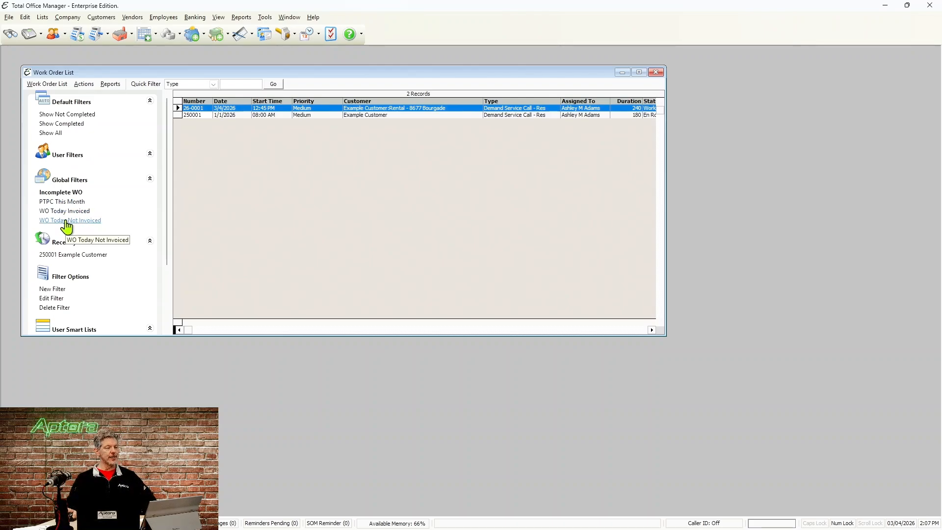
left_click(67, 220)
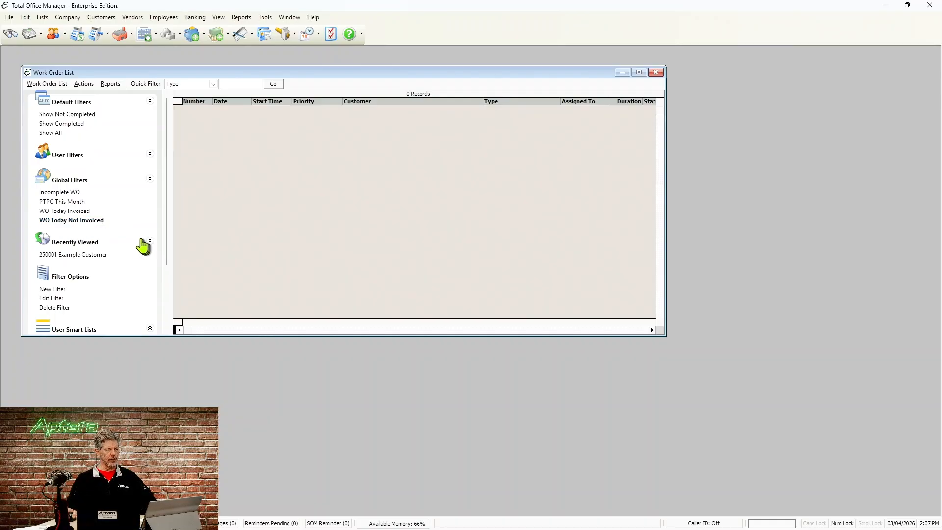
right_click(83, 223)
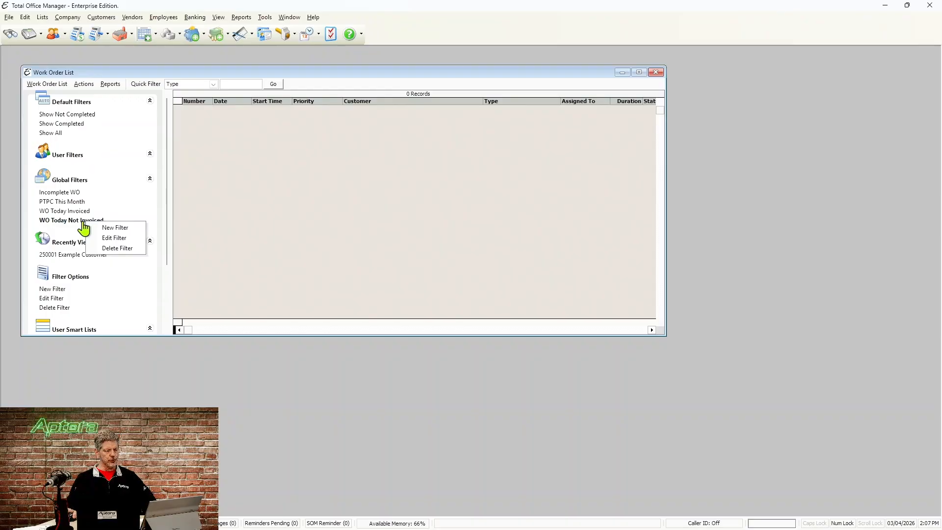
left_click(109, 239)
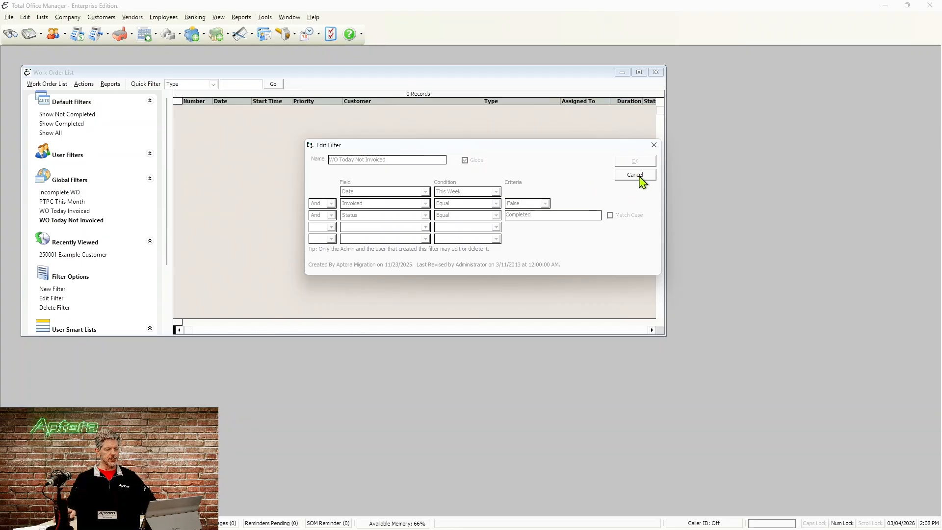
left_click_drag(479, 142, 413, 158)
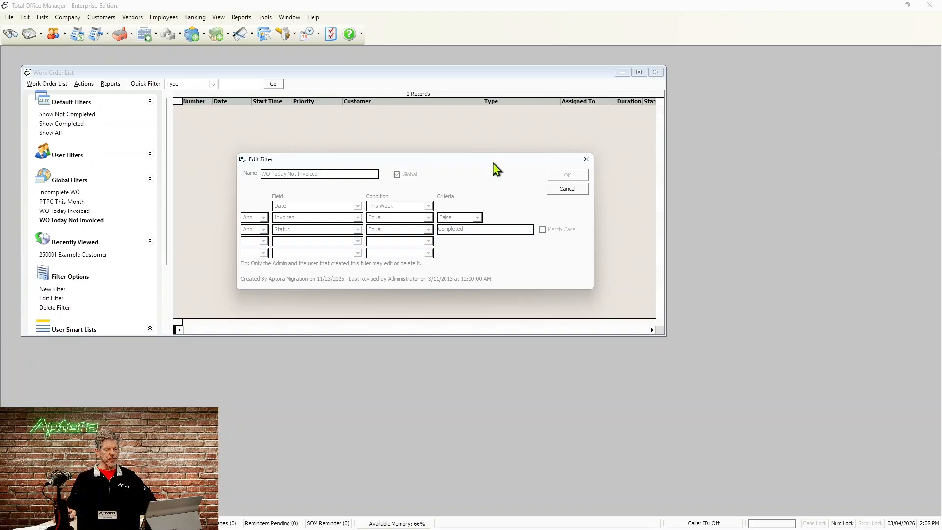
left_click_drag(493, 158, 464, 216)
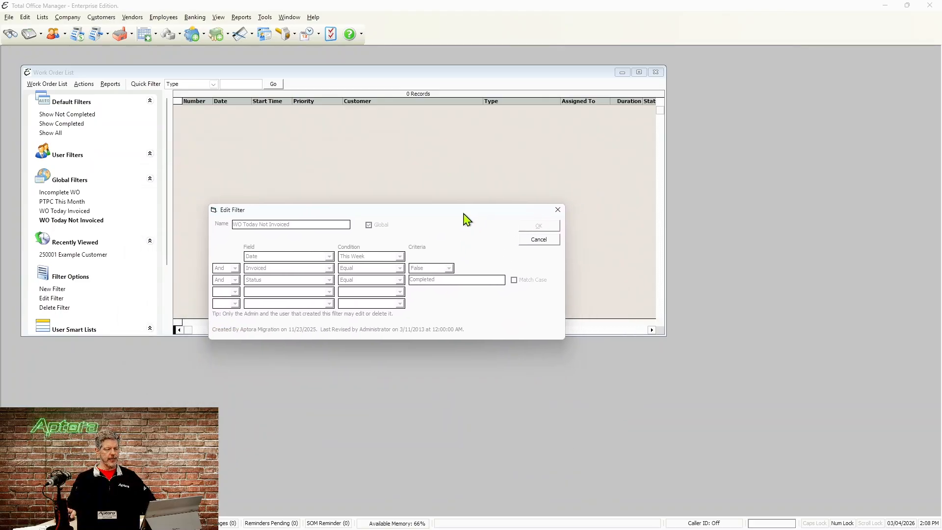
left_click(538, 242)
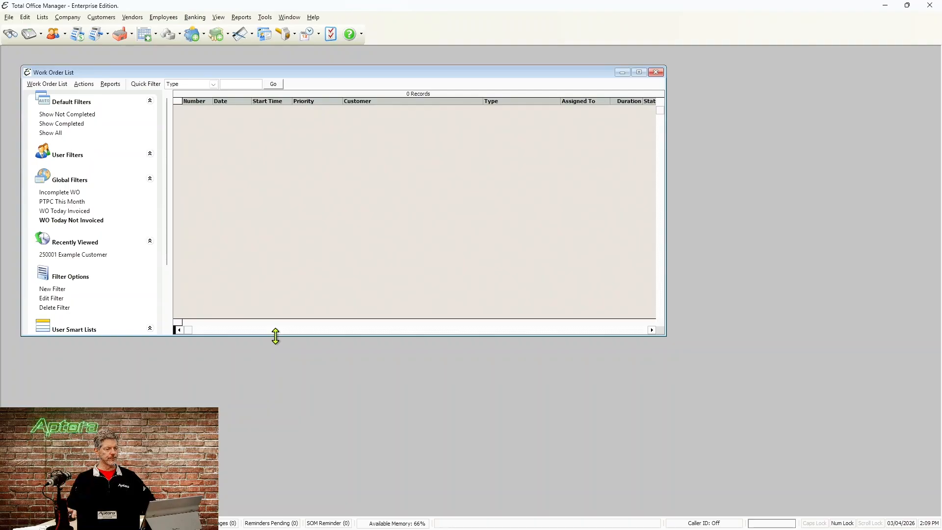
Step: Set the Work Order List's Find As You Type preference to Assigned To
left_click(48, 84)
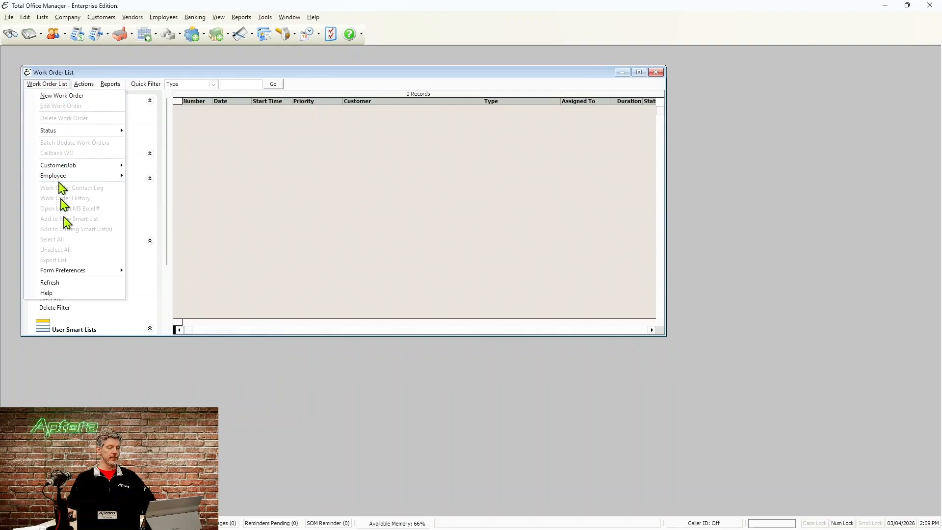
mouse_move(77, 271)
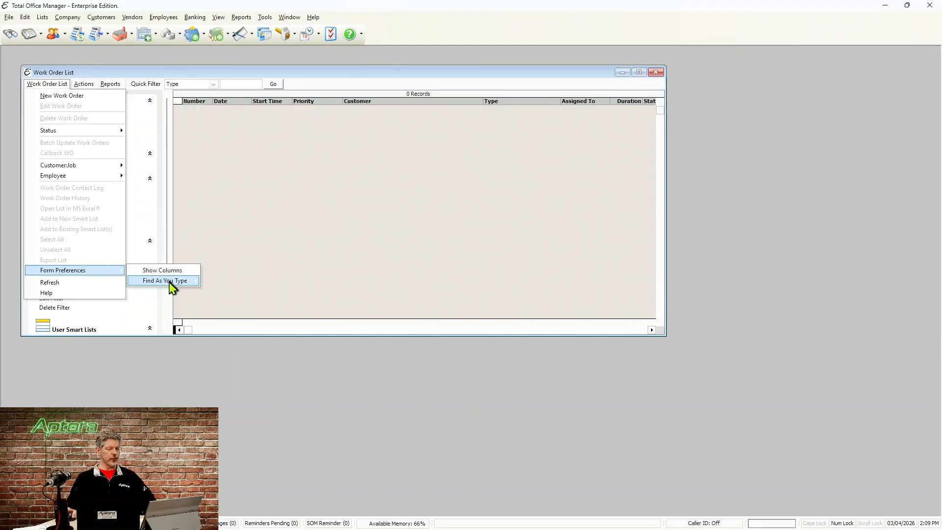
mouse_move(172, 283)
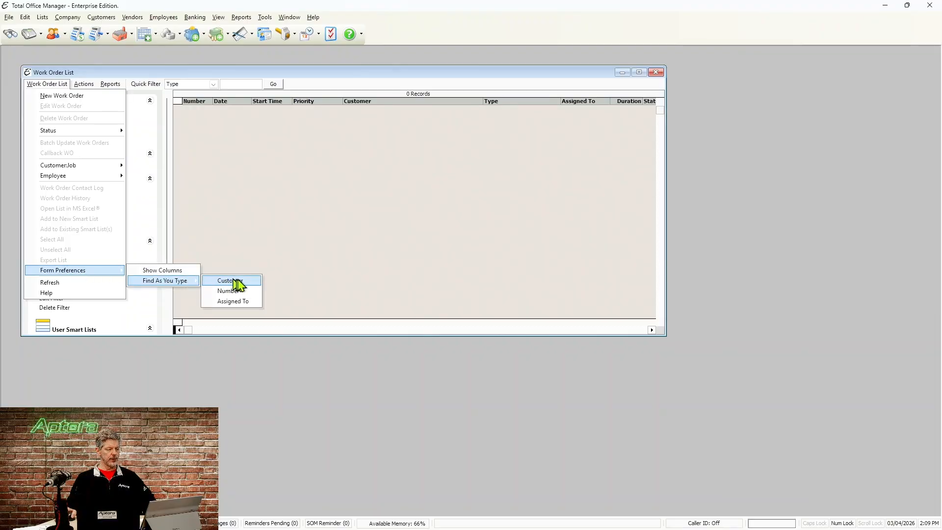
left_click(246, 302)
Step: Open the Customer:Job List and review its Find As You Type options under Form Preferences without changing the selection
left_click(101, 18)
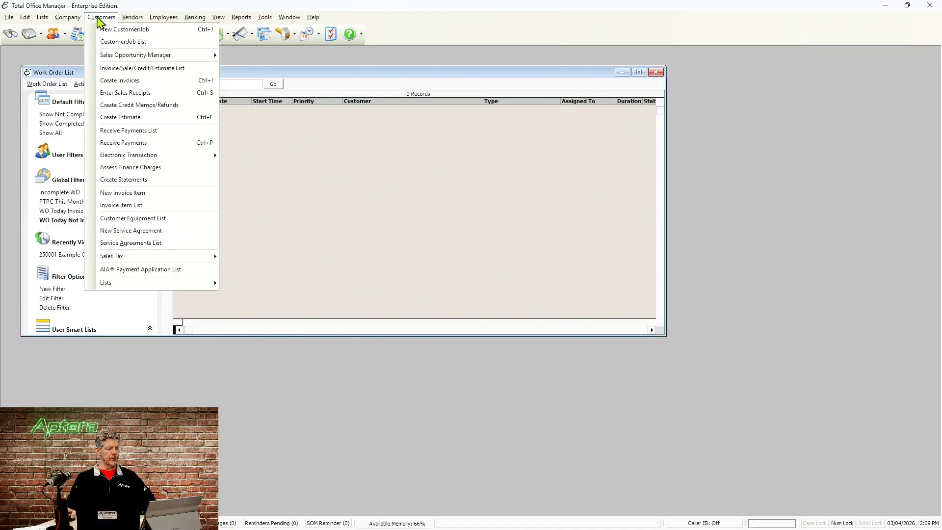
left_click(116, 42)
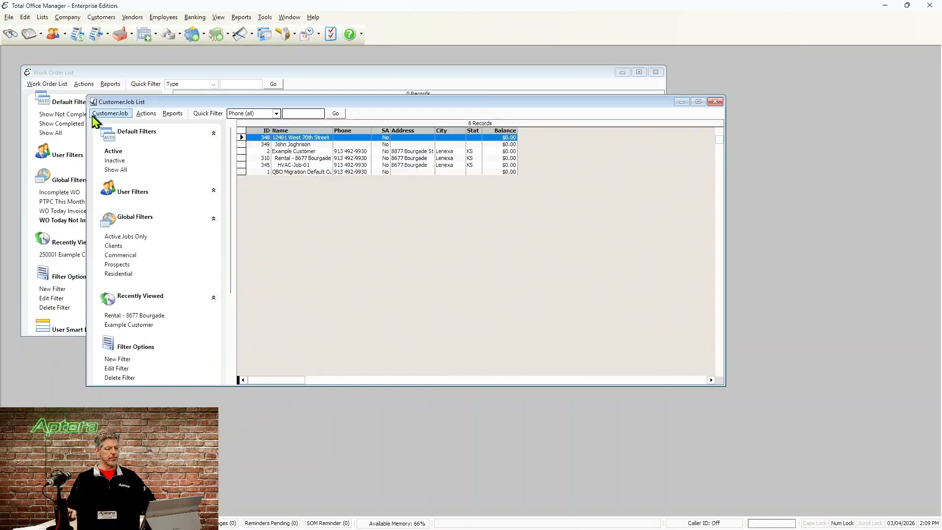
left_click(93, 115)
mouse_move(183, 320)
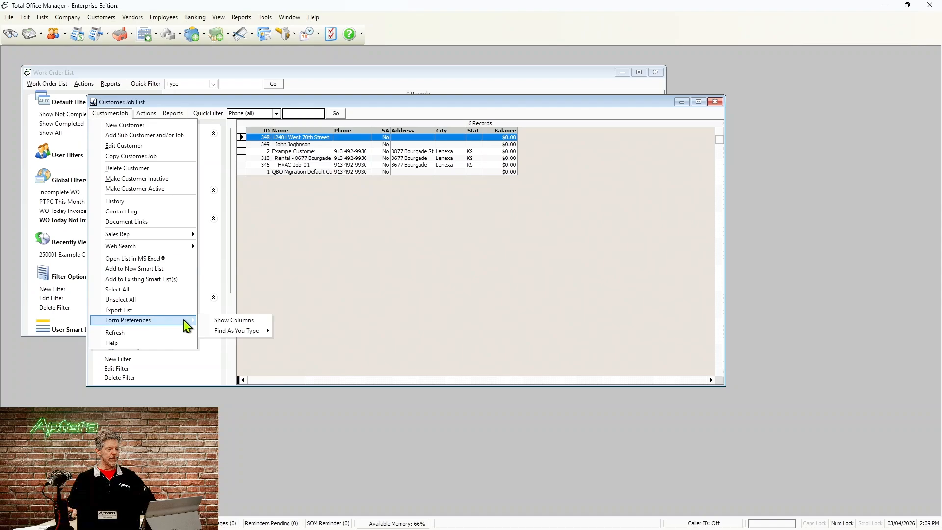
mouse_move(242, 330)
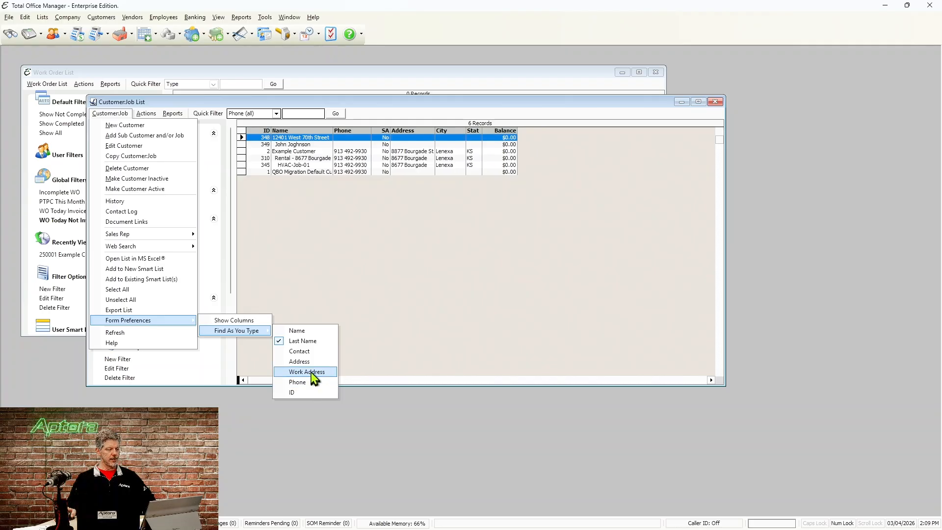
left_click(305, 245)
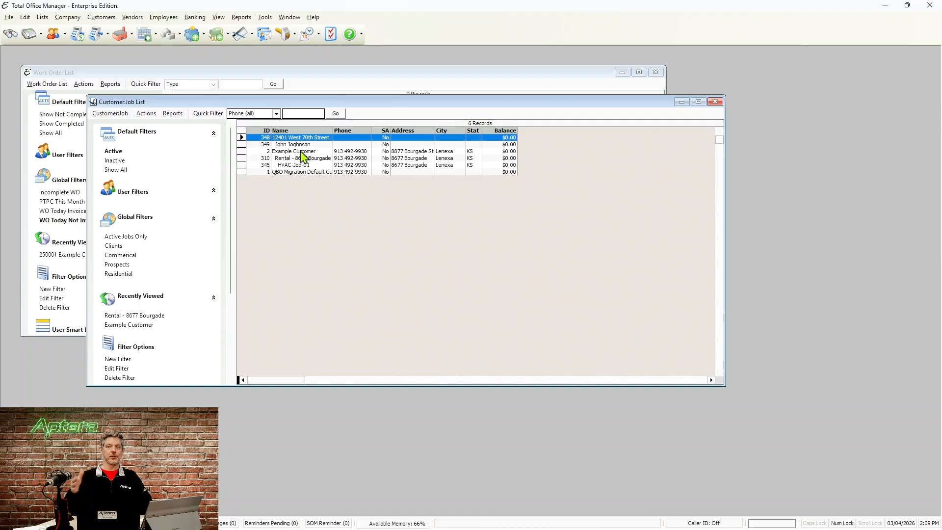
Step: Open the rental job record under Example Customer, shift its form over the list, and open the form's online help in a maximized browser window
left_click(307, 159)
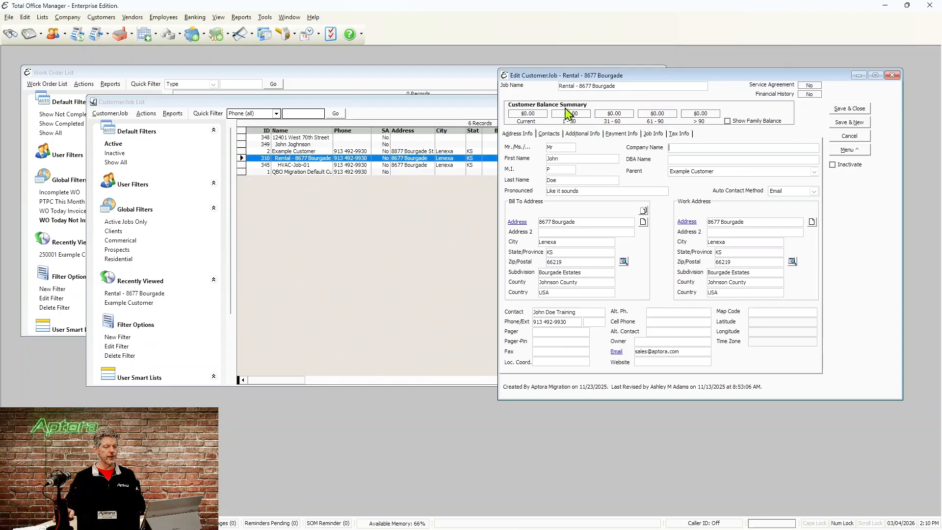
left_click_drag(611, 77, 379, 155)
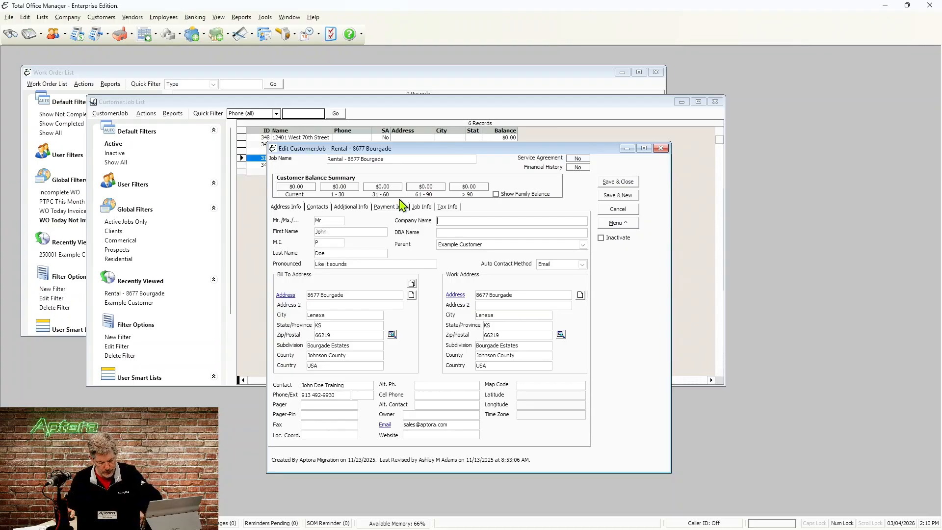
key("alt+Tab")
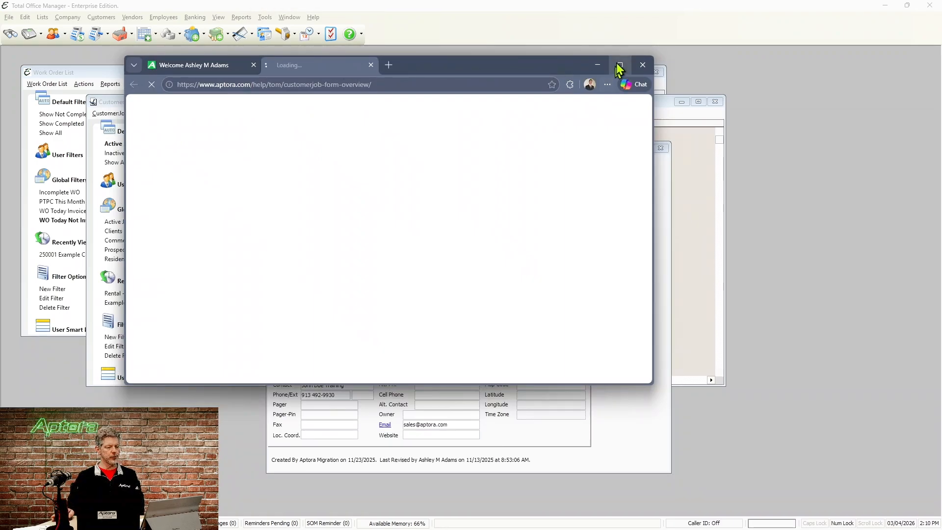
left_click(619, 65)
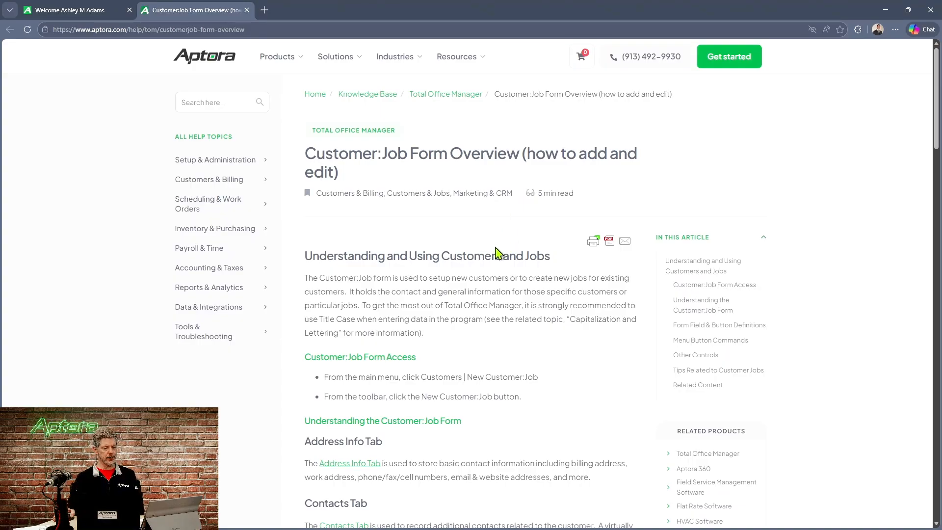
Step: Read through the Customer:Job Form Overview help article, from the form tab descriptions to the related content, and return to its beginning
scroll(496, 253, "down", 9)
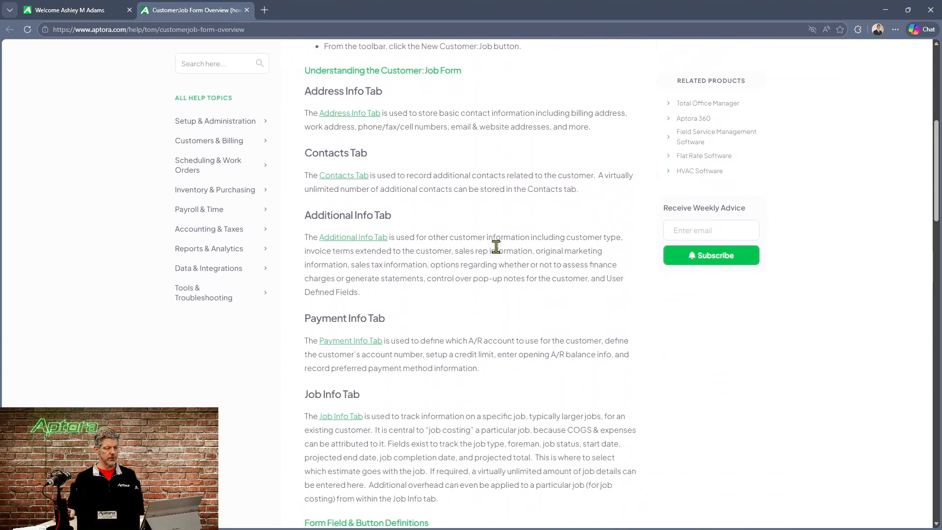
scroll(496, 247, "down", 20)
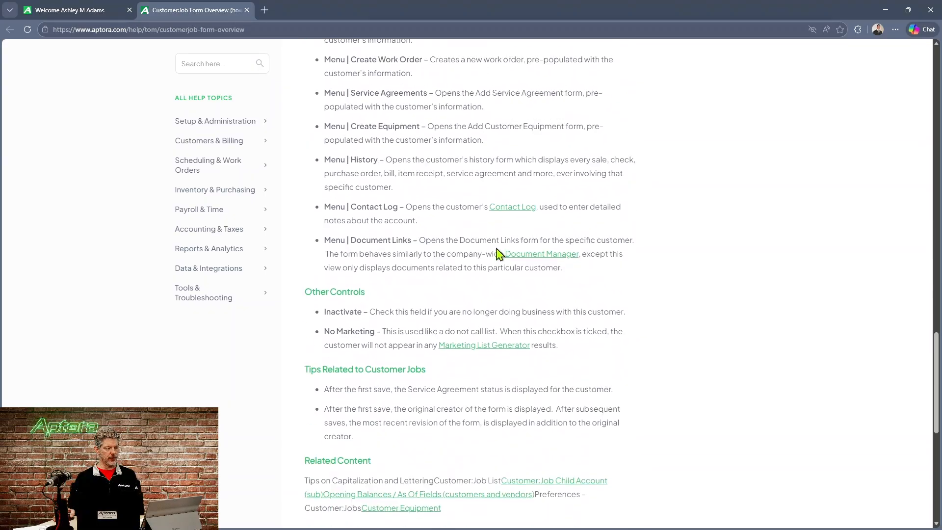
scroll(496, 253, "down", 5)
scroll(490, 236, "up", 9)
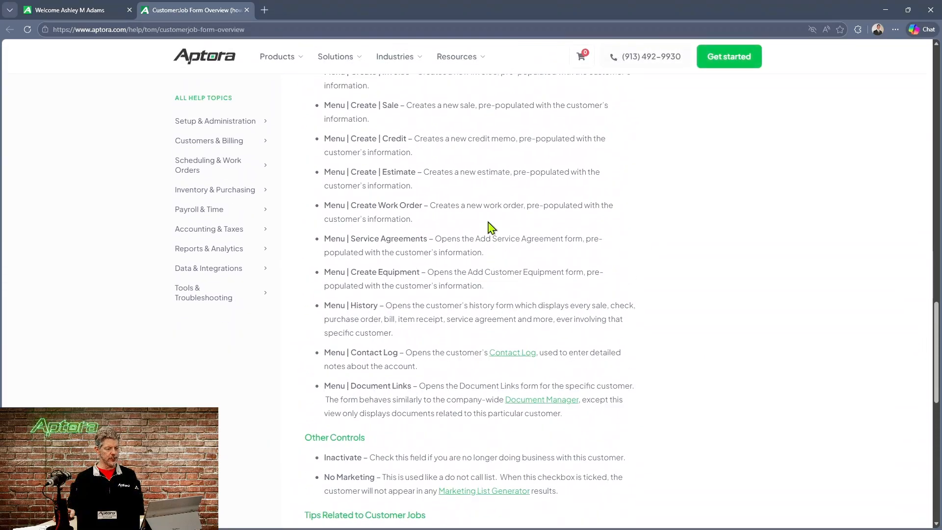
scroll(555, 187, "up", 3)
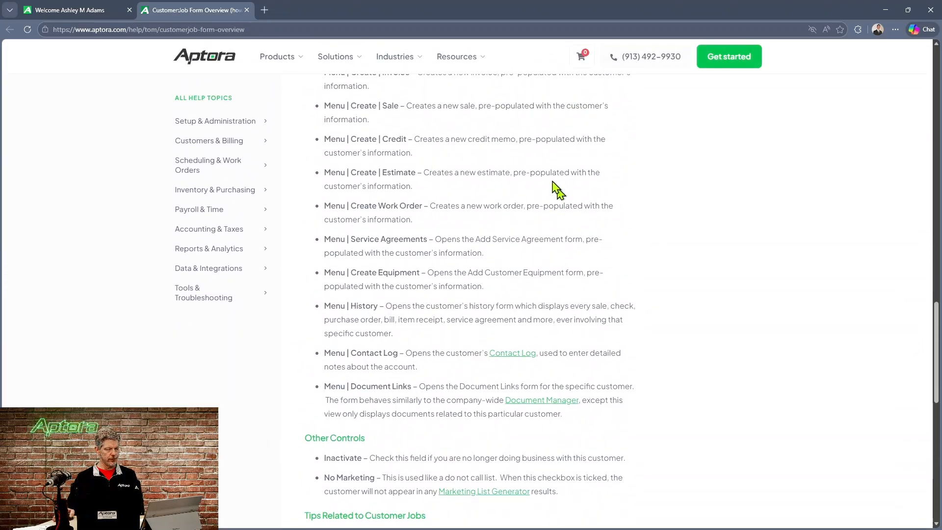
scroll(549, 184, "down", 7)
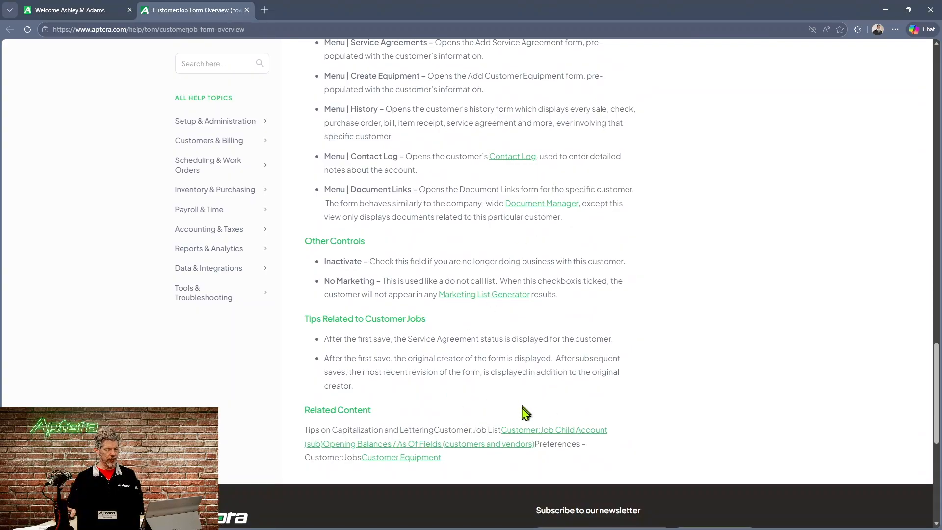
scroll(527, 405, "up", 4)
scroll(528, 401, "up", 18)
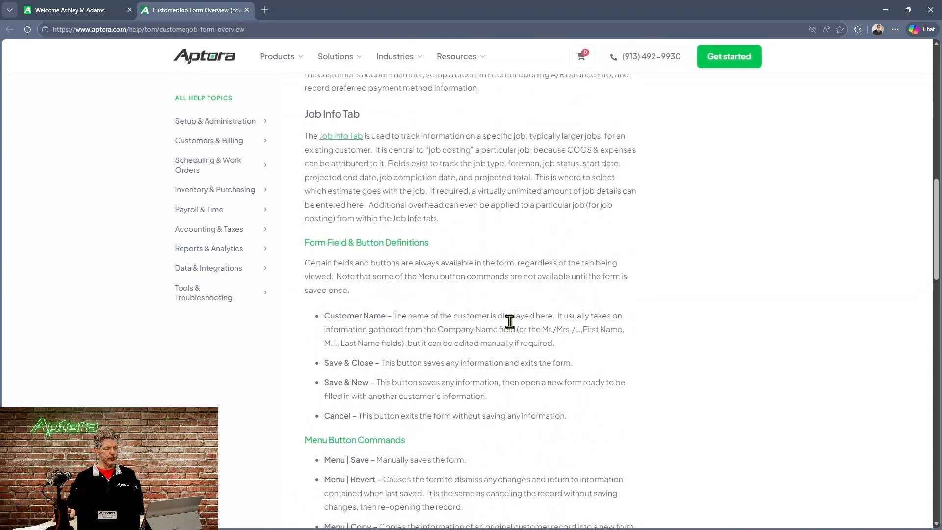
scroll(517, 300, "up", 7)
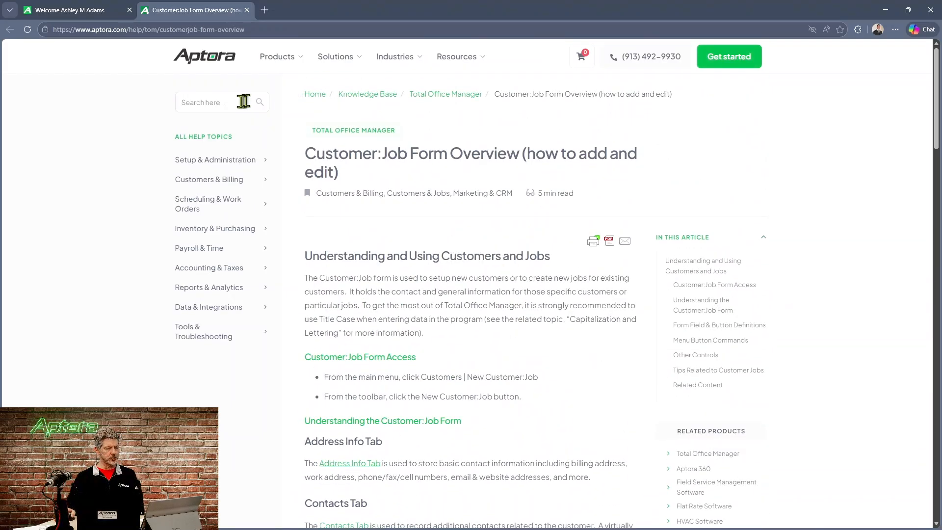
Step: Search the help topics for "job costing" and look over the article Reviewing Estimates for Job Costing Analysis
type("jo")
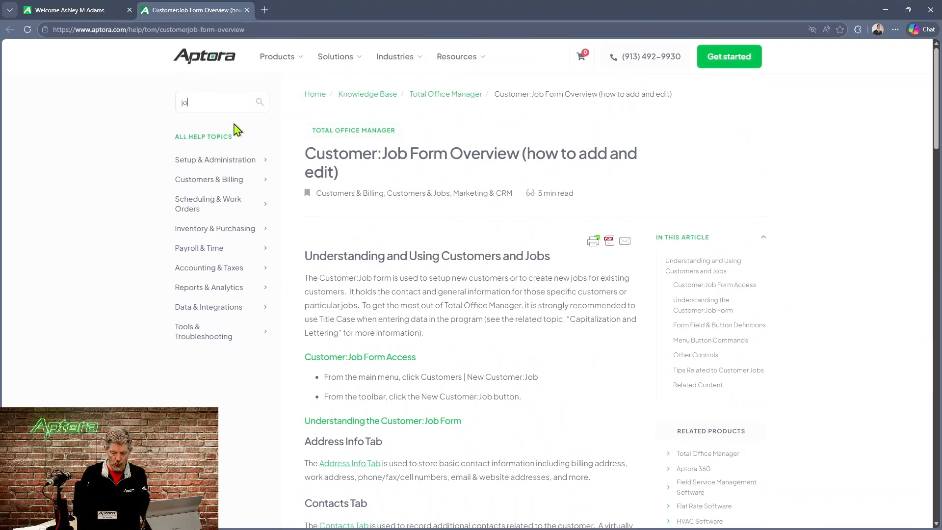
type("b costing")
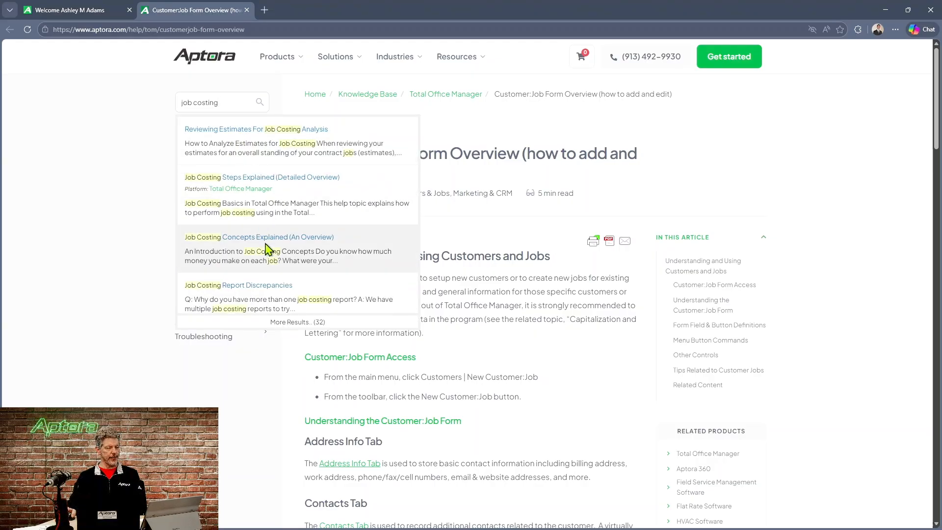
left_click(257, 130)
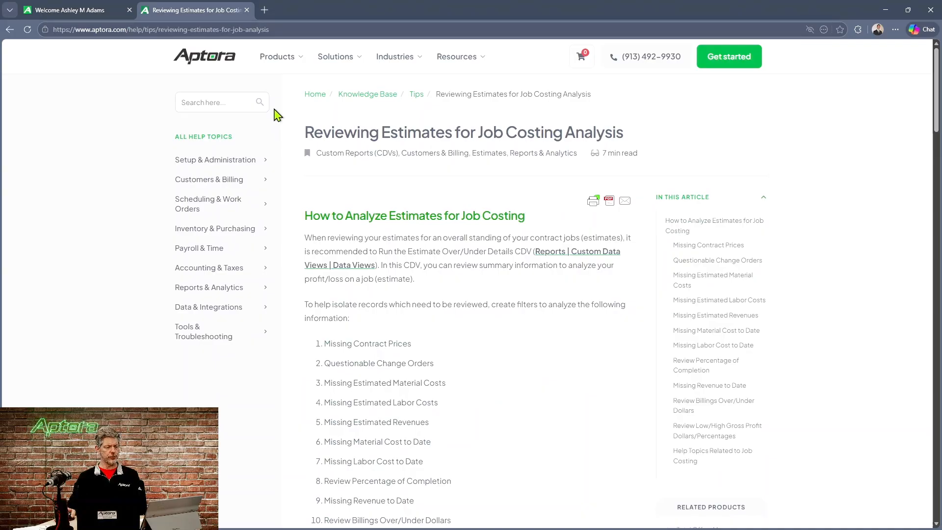
scroll(452, 292, "down", 9)
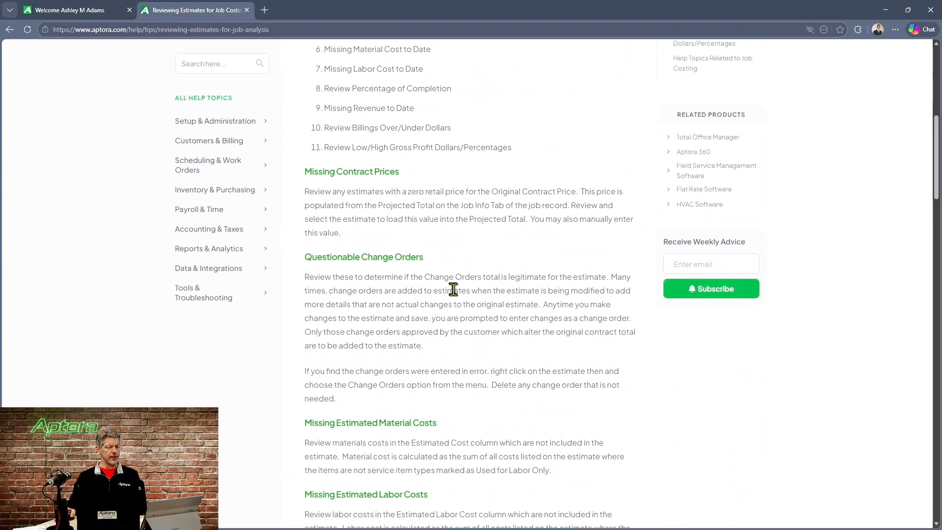
scroll(452, 283, "up", 5)
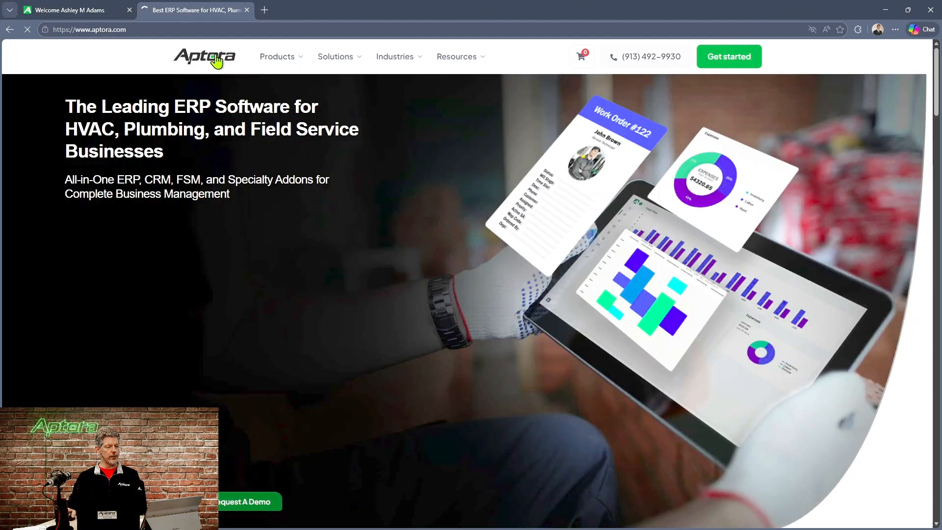
Step: Go from the Aptora home page to the Aptora Blog and browse the listed articles
mouse_move(471, 67)
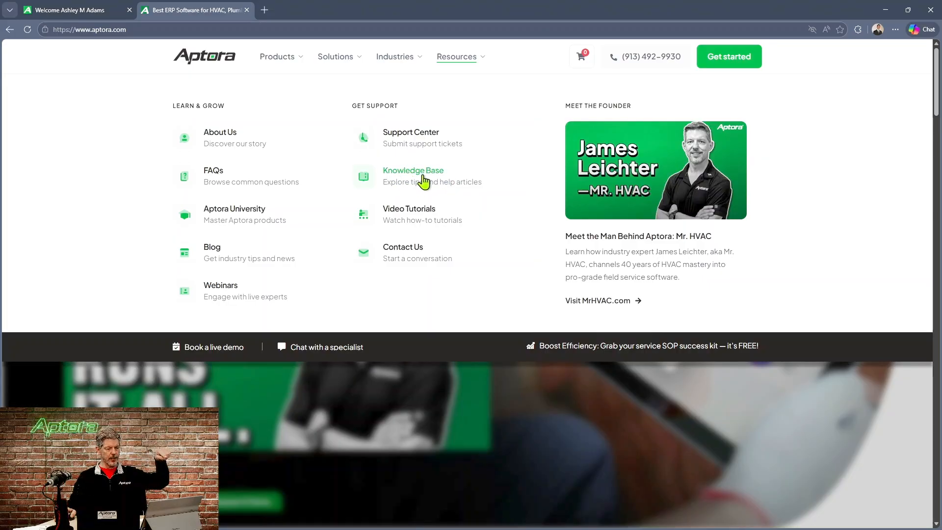
left_click(213, 250)
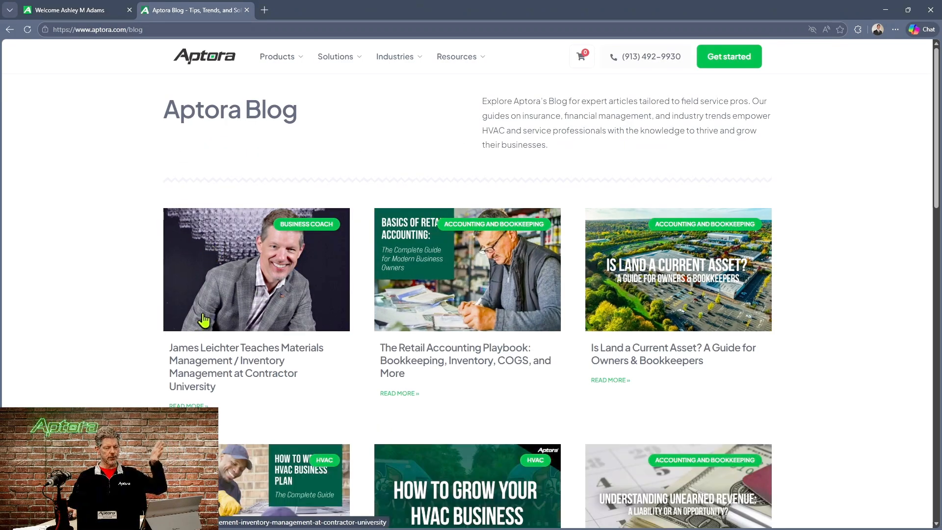
scroll(206, 314, "down", 8)
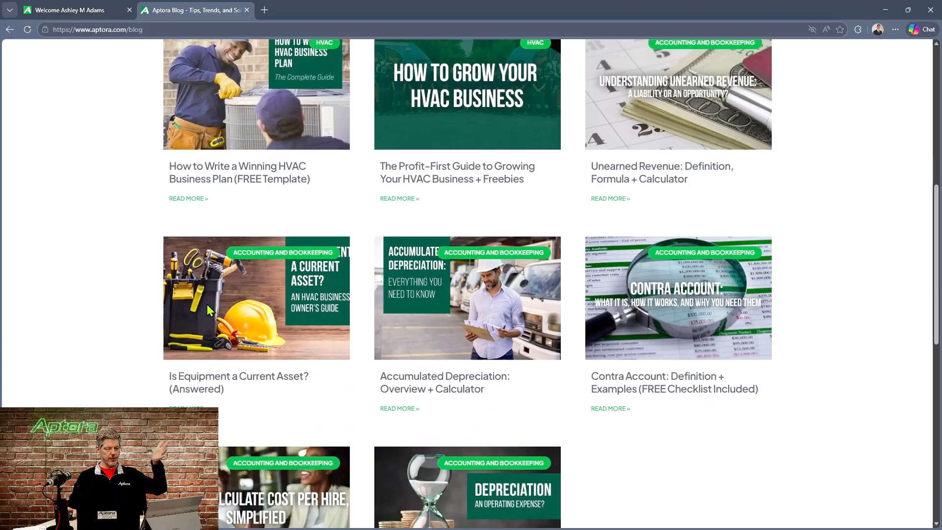
scroll(207, 304, "down", 4)
scroll(207, 304, "up", 8)
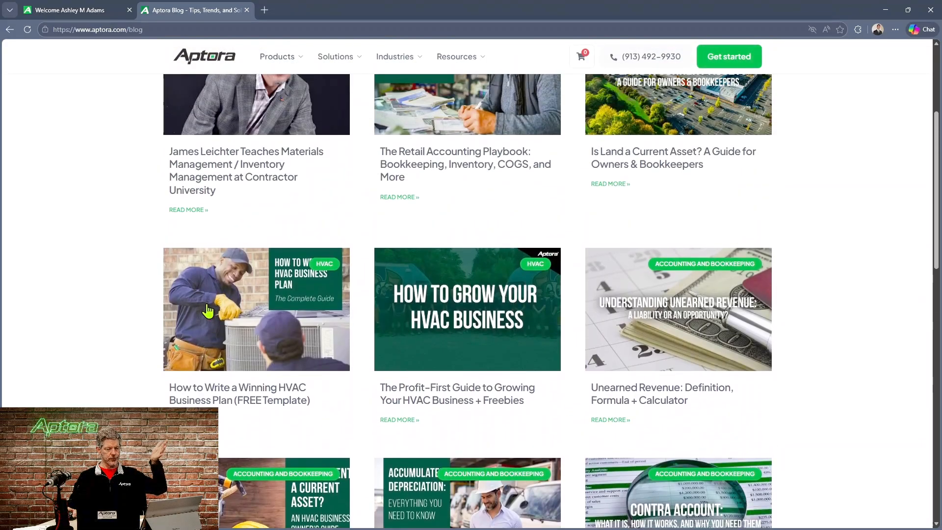
scroll(209, 311, "up", 2)
scroll(209, 311, "up", 2)
scroll(210, 311, "down", 2)
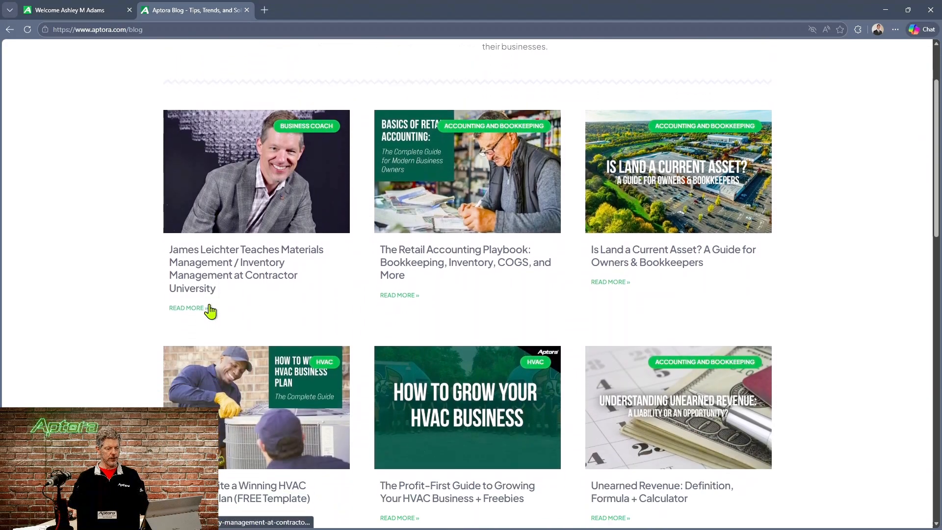
scroll(209, 310, "down", 4)
scroll(211, 311, "up", 6)
scroll(212, 313, "down", 5)
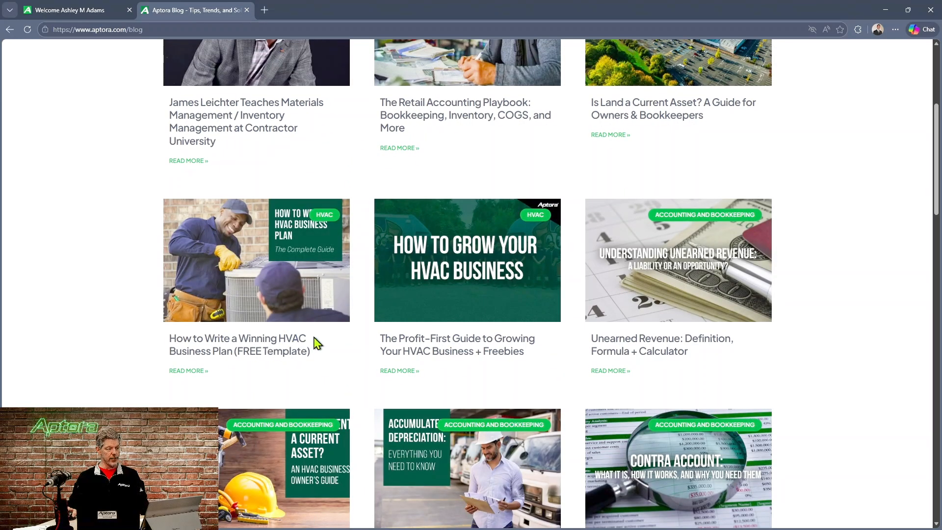
Step: Open the blog article "How to Write a Winning HVAC Business Plan (FREE Template)" and skim its sections up to the free template
left_click(256, 351)
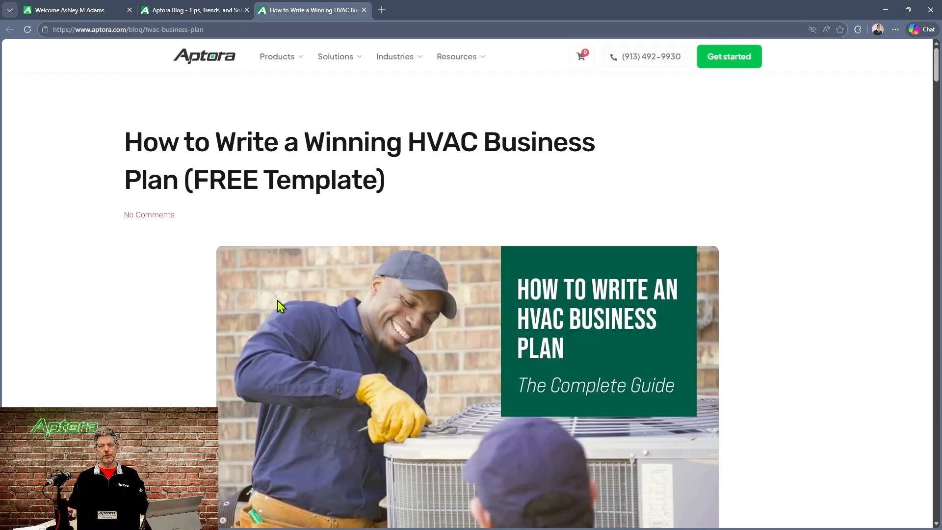
scroll(278, 300, "down", 15)
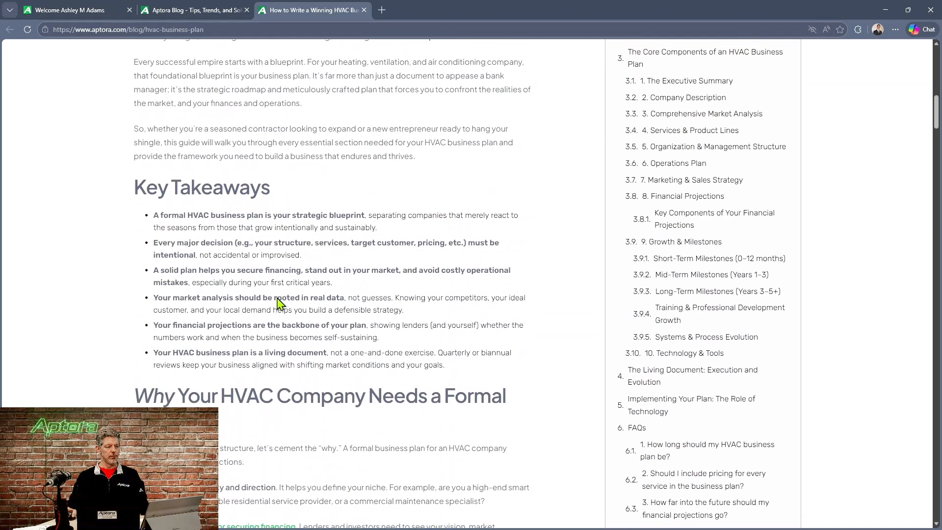
scroll(278, 300, "down", 20)
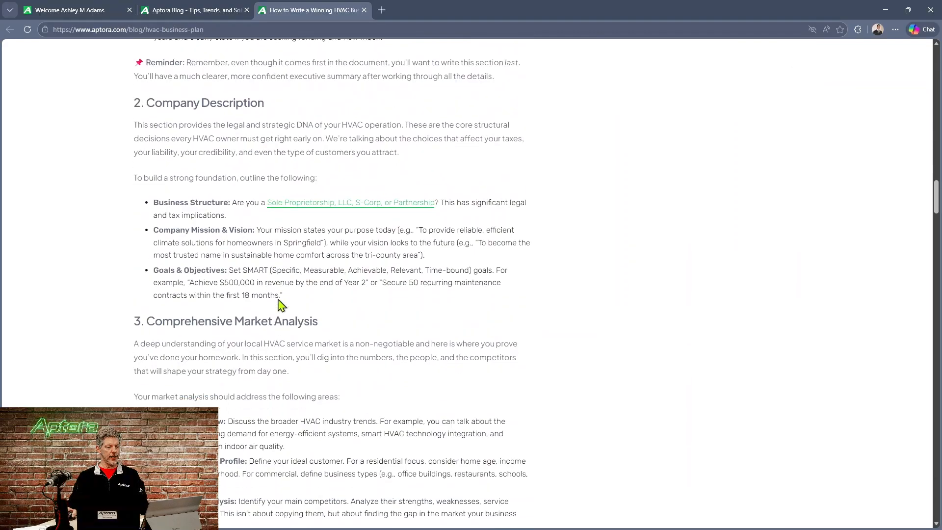
scroll(278, 300, "down", 7)
scroll(290, 297, "down", 7)
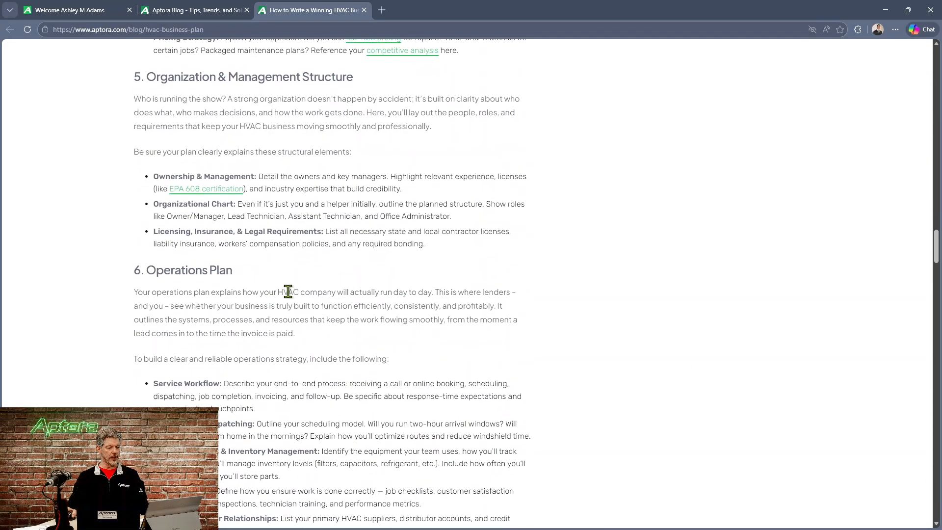
scroll(291, 298, "up", 10)
scroll(291, 297, "up", 15)
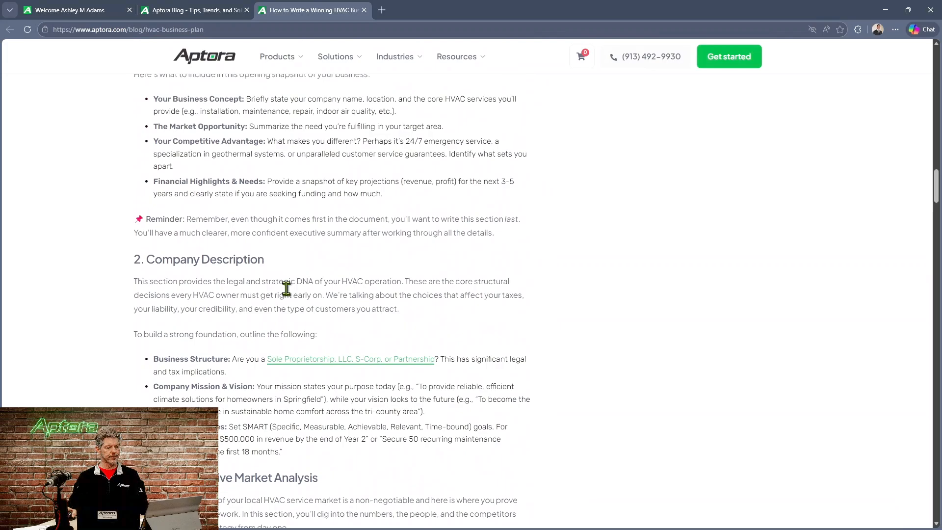
scroll(311, 275, "up", 7)
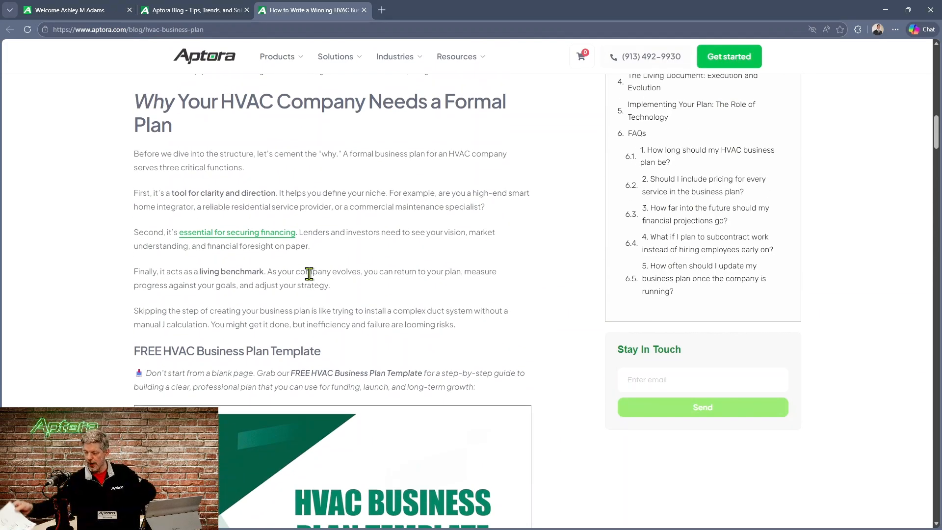
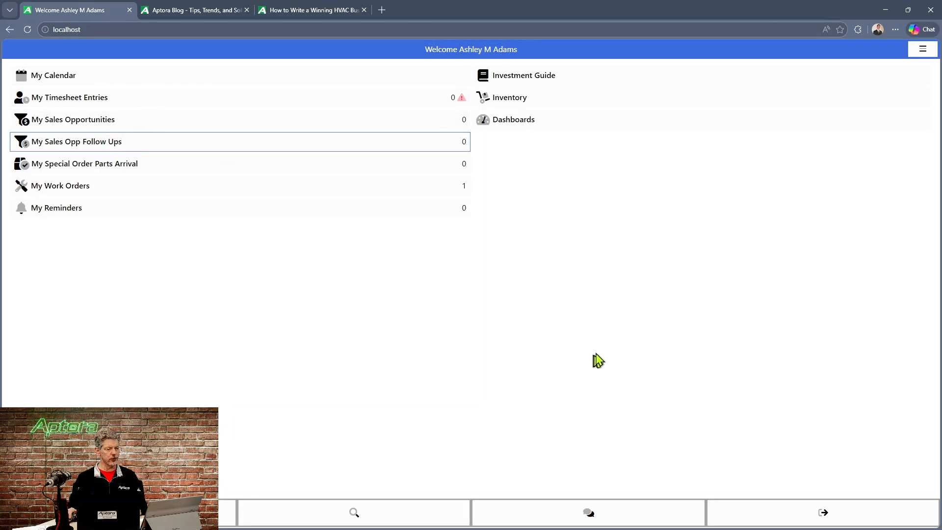
Step: Open the signed-in user's permissions from the User Permissions list in the Security area
left_click(923, 51)
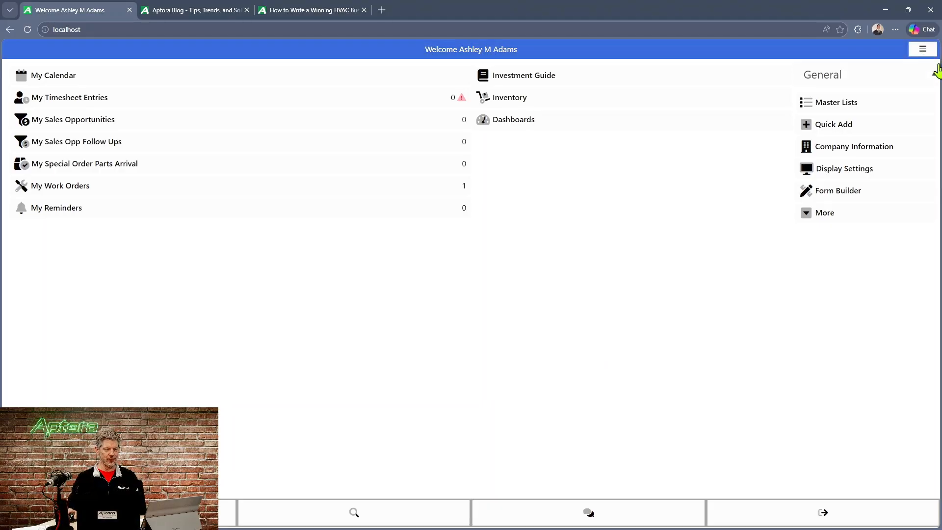
left_click(833, 224)
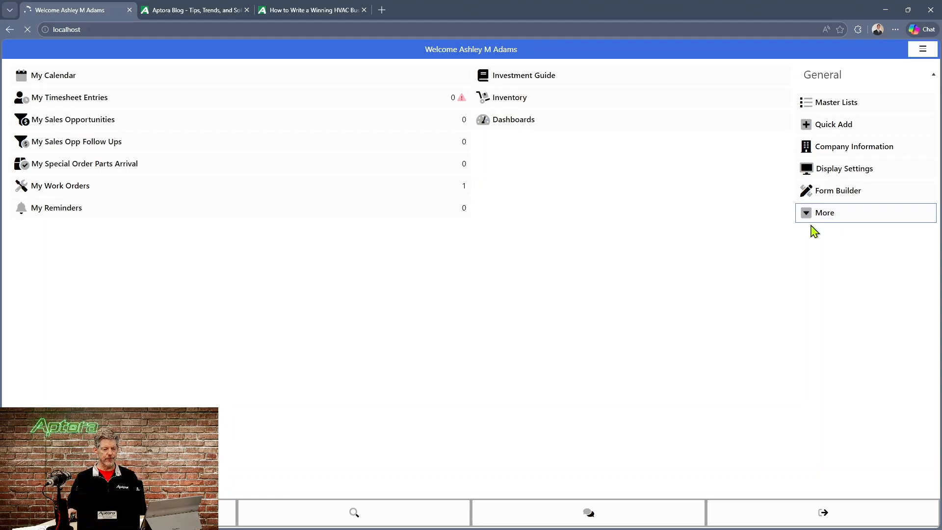
left_click(813, 223)
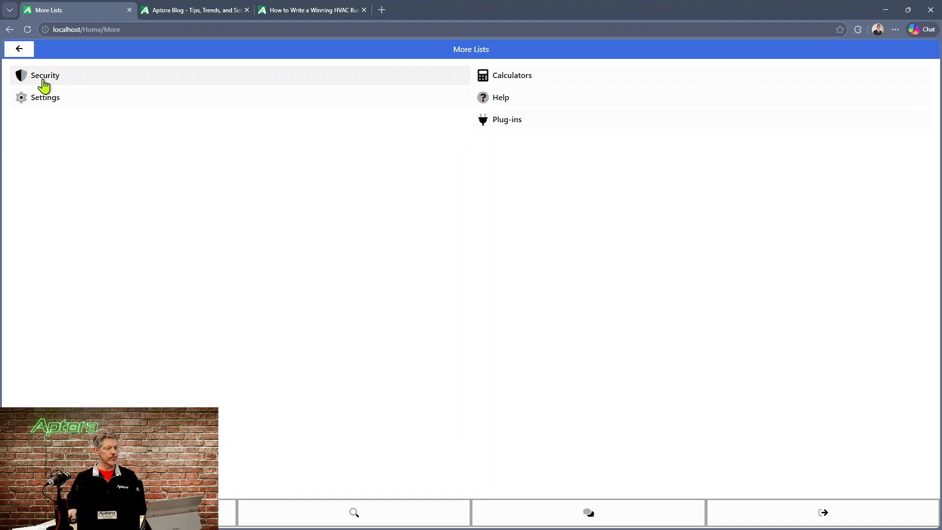
left_click(44, 86)
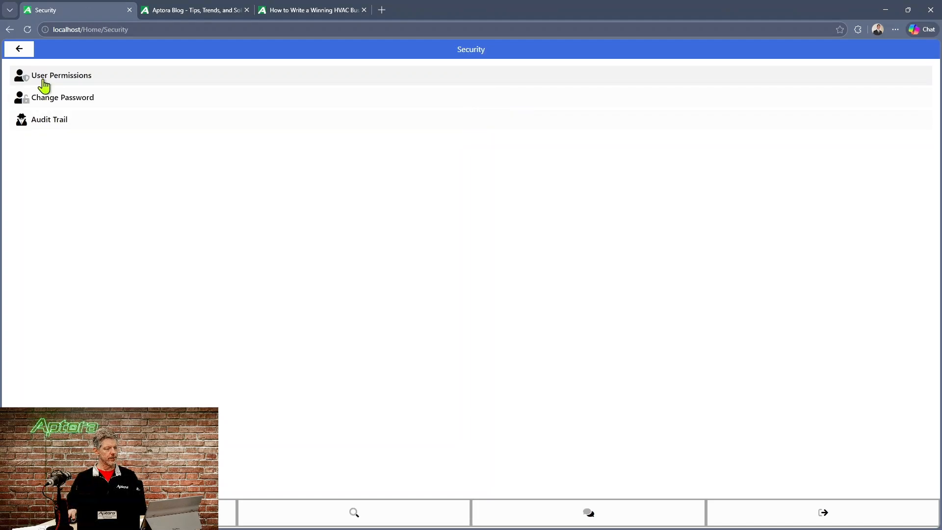
left_click(57, 84)
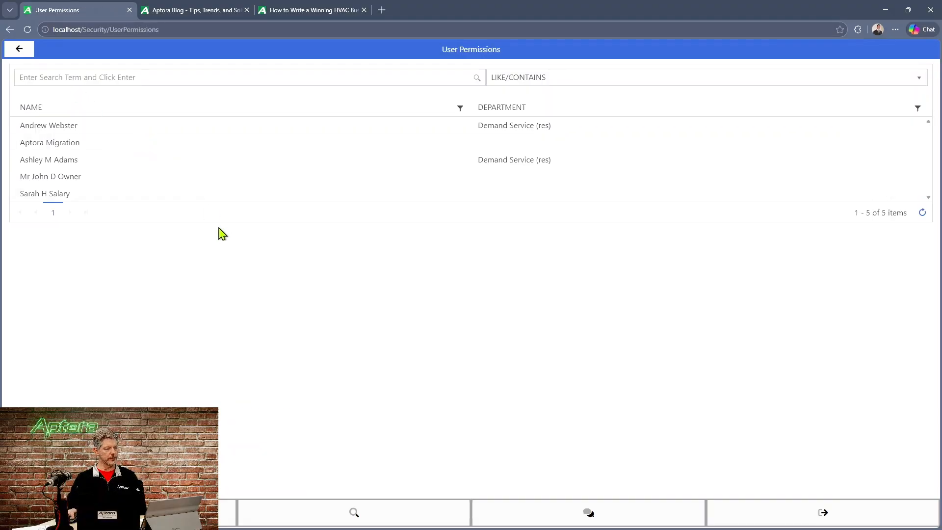
left_click(46, 161)
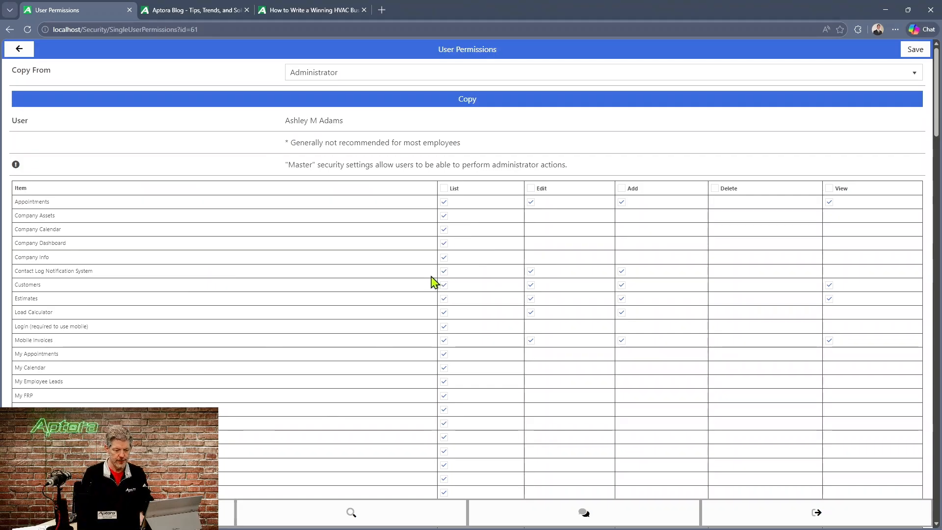
Step: Find "work" on the permissions page and go through the matches to the options in the Work Order section
key("ctrl+f")
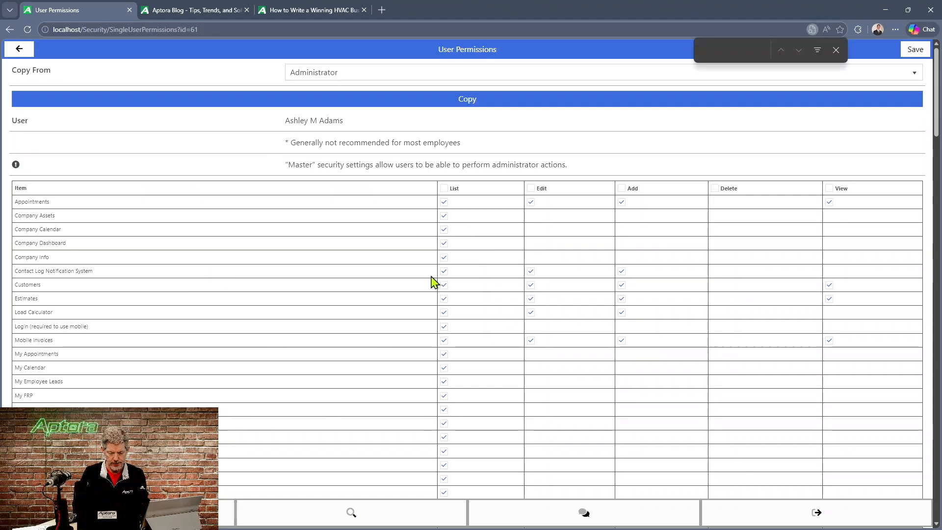
type("work")
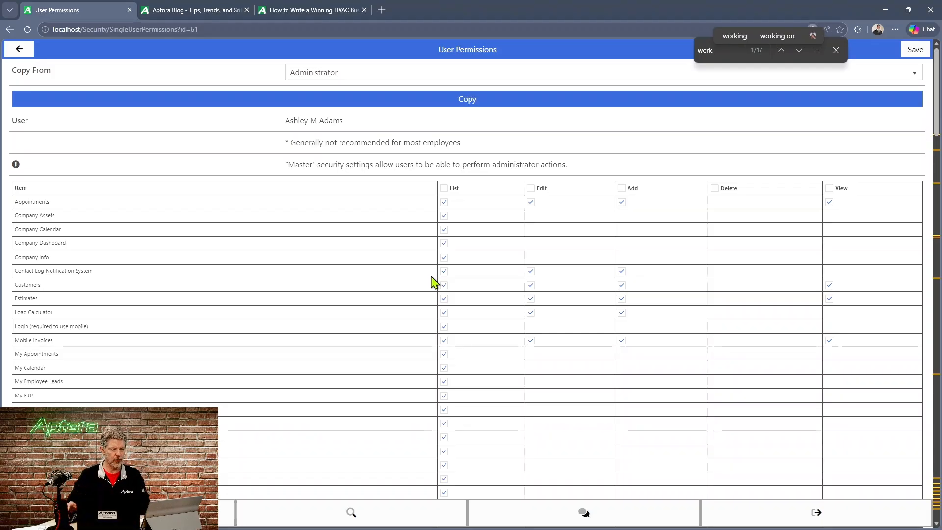
left_click(798, 50)
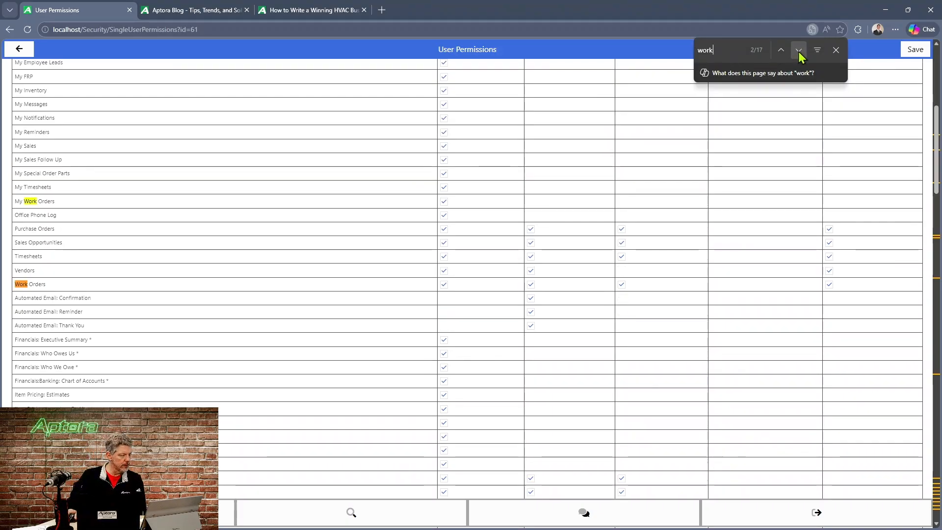
left_click(798, 51)
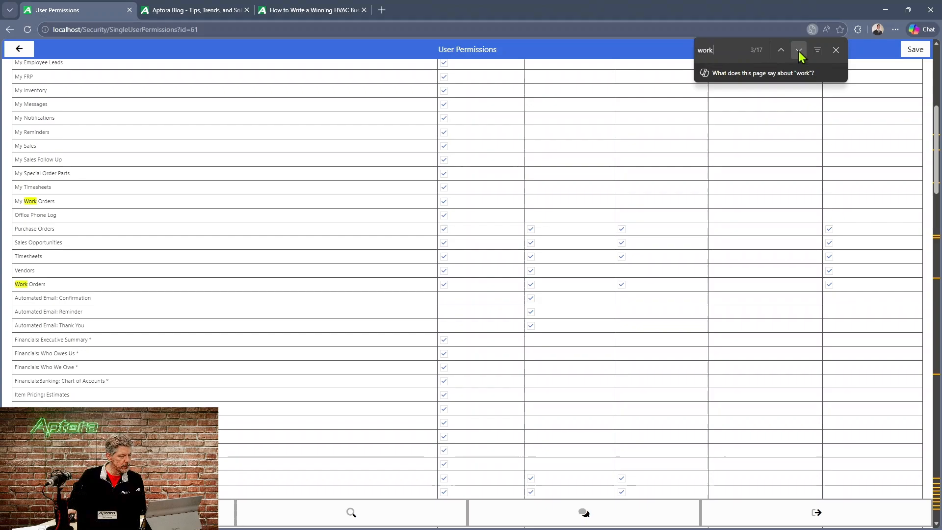
left_click(798, 51)
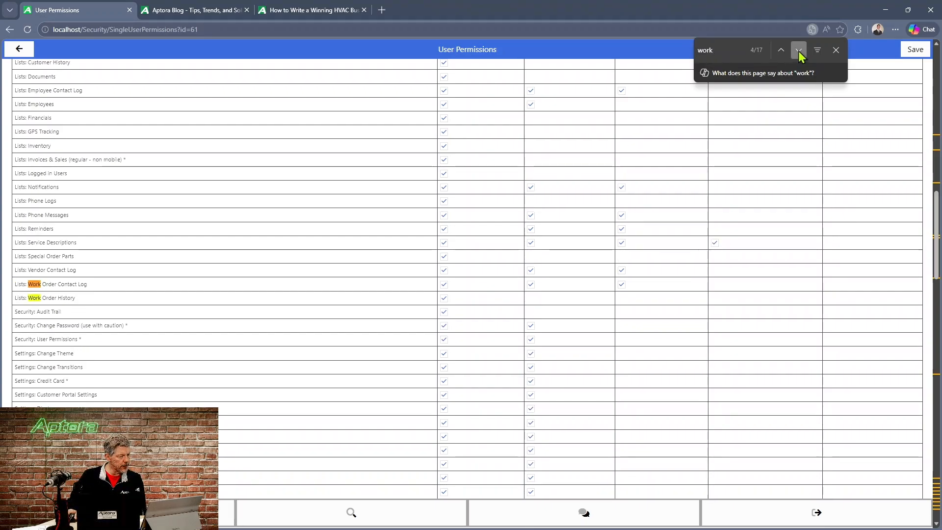
left_click(798, 51)
left_click(798, 51)
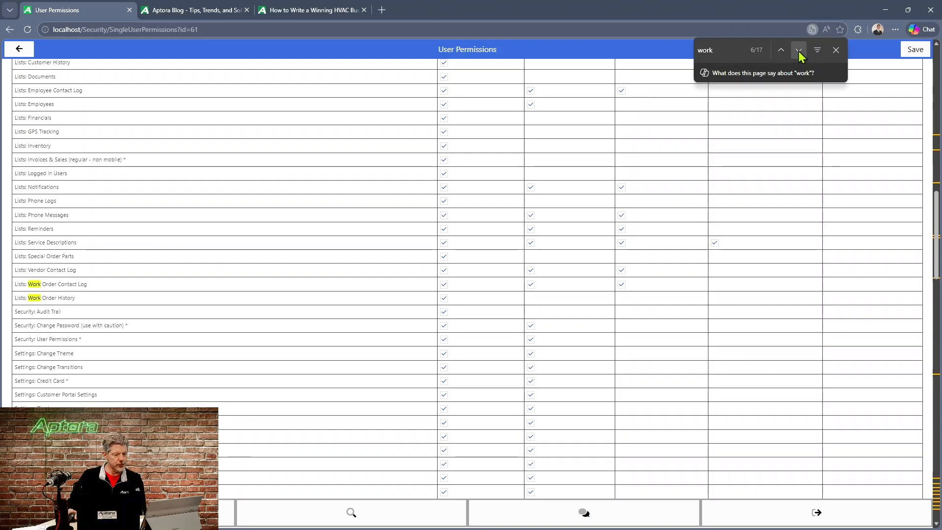
left_click(798, 51)
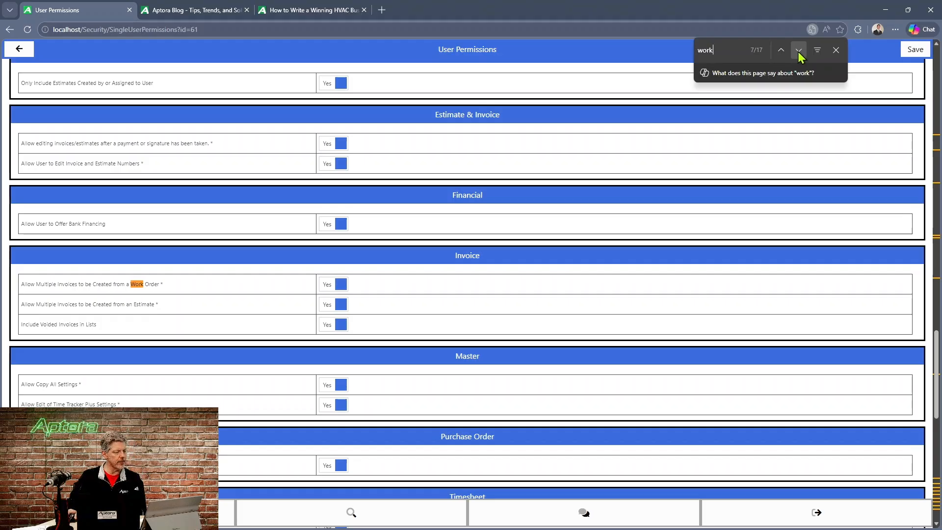
left_click(798, 51)
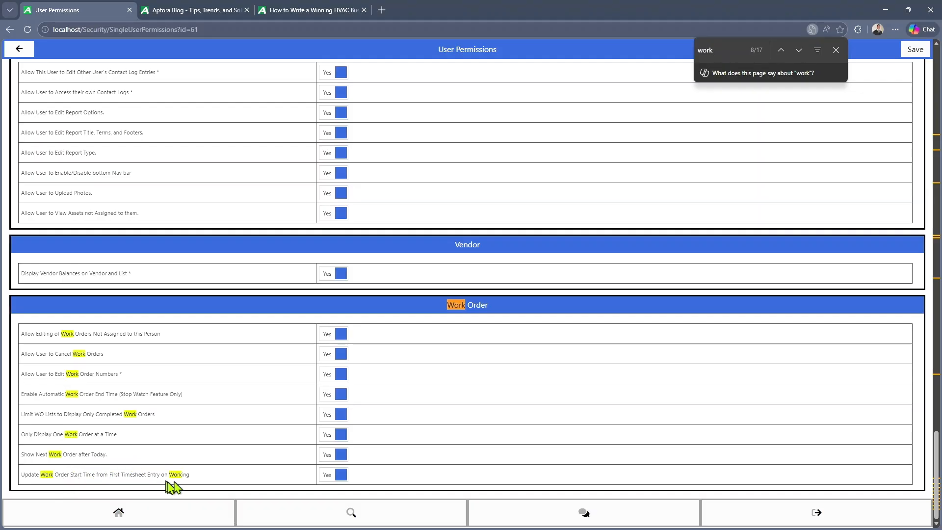
left_click_drag(183, 475, 202, 476)
left_click(217, 483)
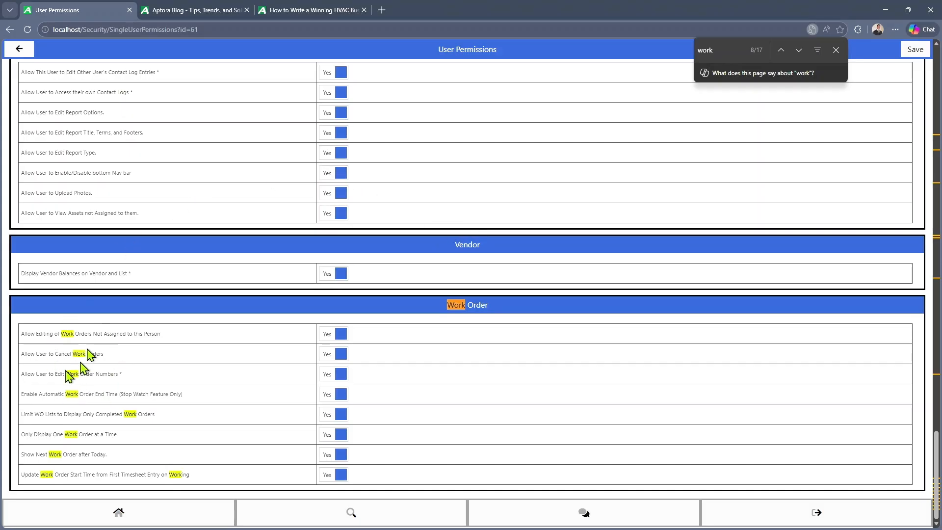
Step: Look over the Timesheet, Invoice, Estimate and Document permissions, and return to More Lists without saving
scroll(240, 296, "up", 10)
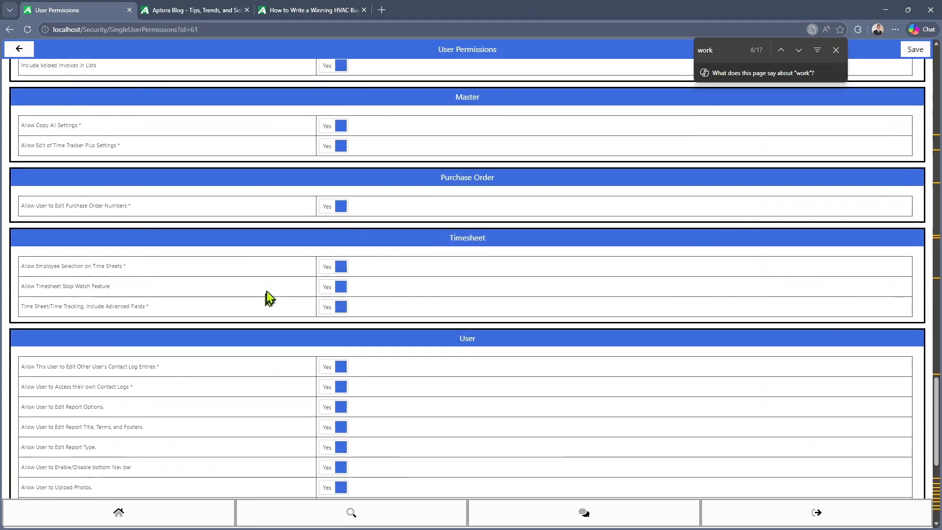
scroll(271, 261, "up", 5)
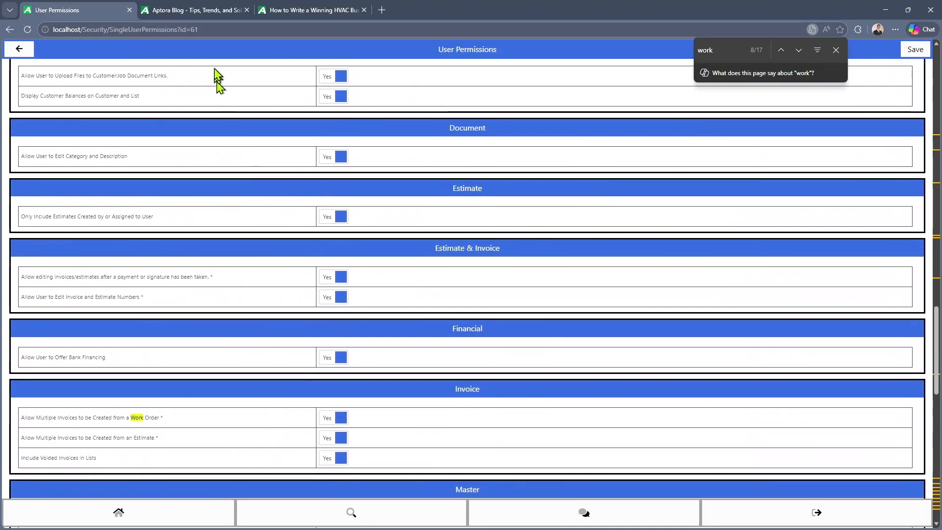
left_click(12, 52)
left_click(12, 53)
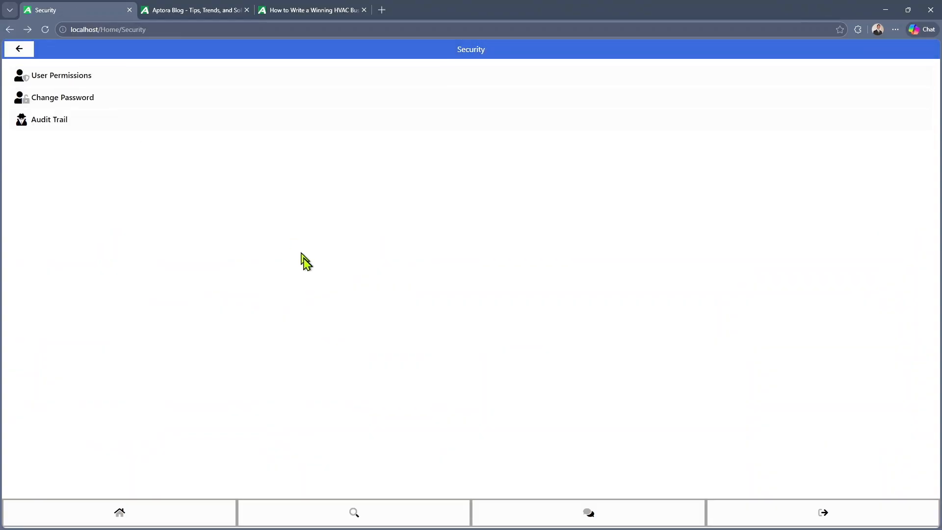
left_click(23, 54)
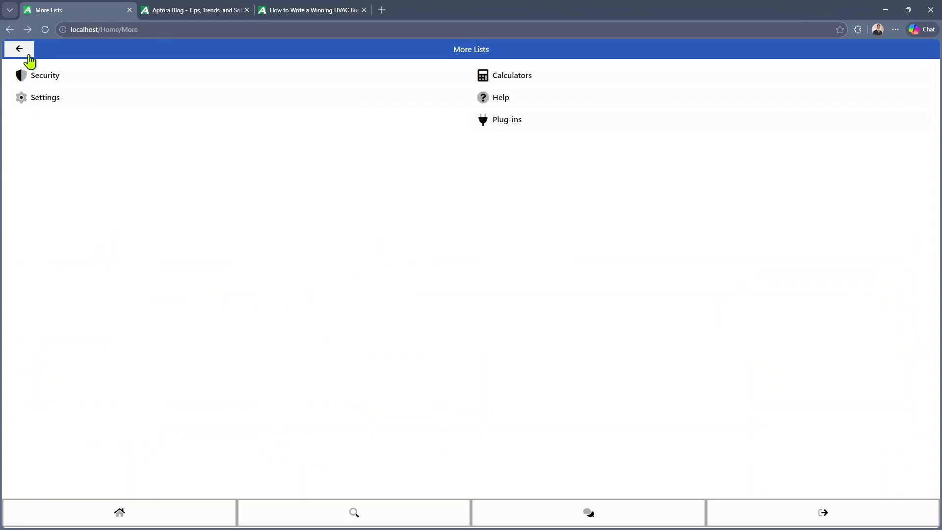
Step: Review the Investment Guide settings and the Display Settings, returning to the Settings list after each
left_click(47, 100)
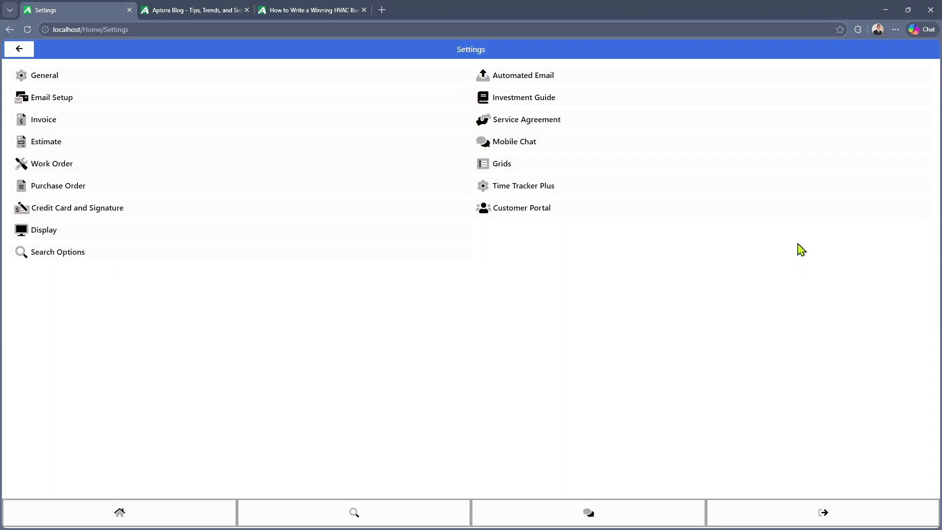
left_click(506, 110)
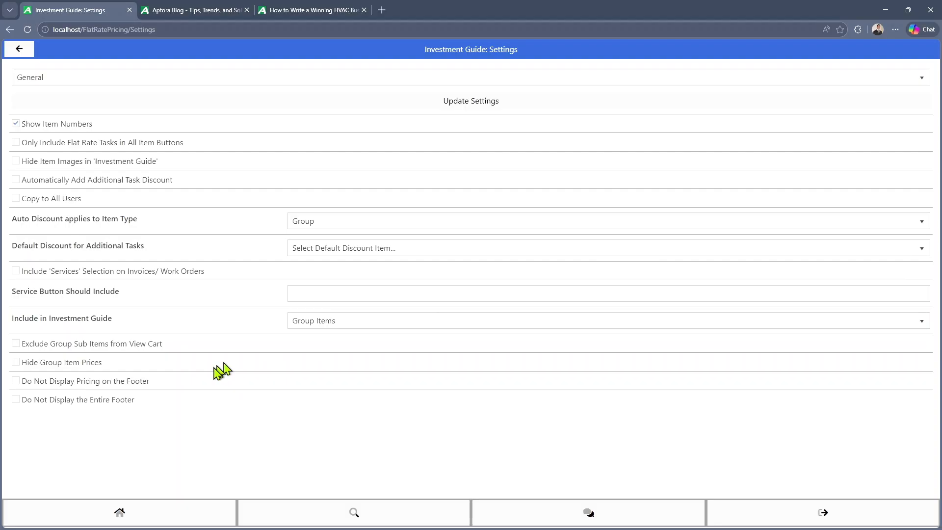
left_click(18, 50)
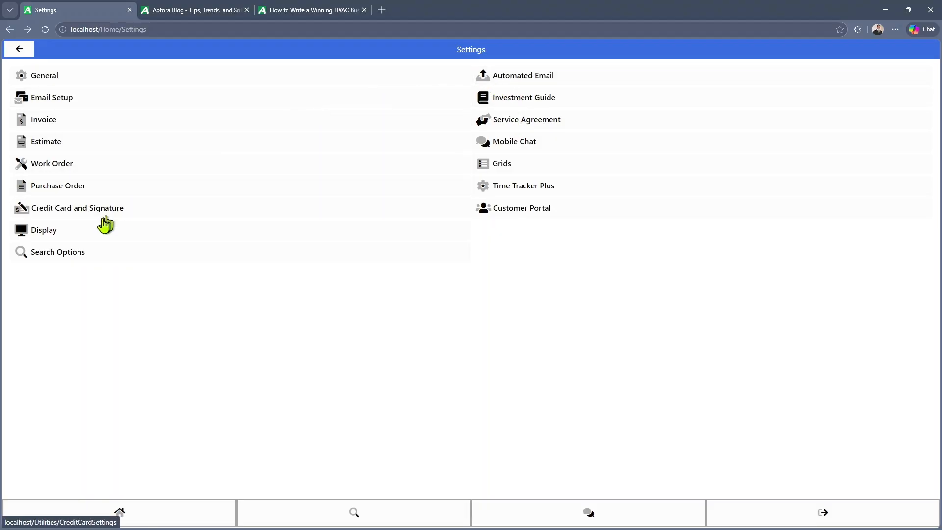
left_click(74, 242)
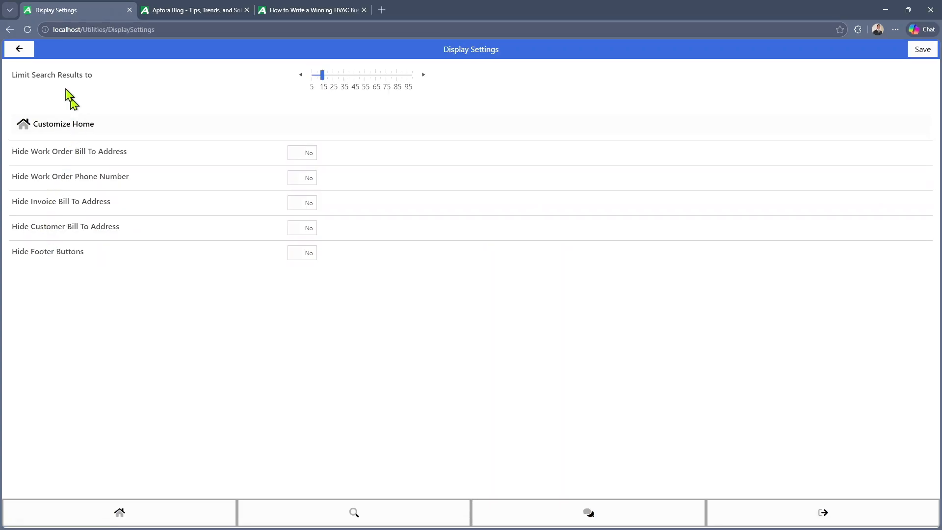
left_click(19, 48)
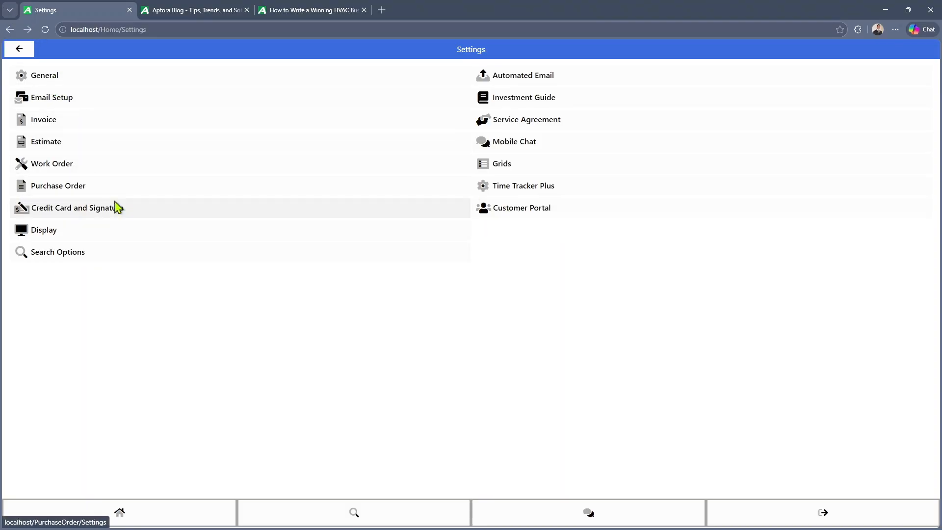
Step: Review the Work Order Settings, including Sections and the full list of Others options, and return to the Settings list
left_click(50, 166)
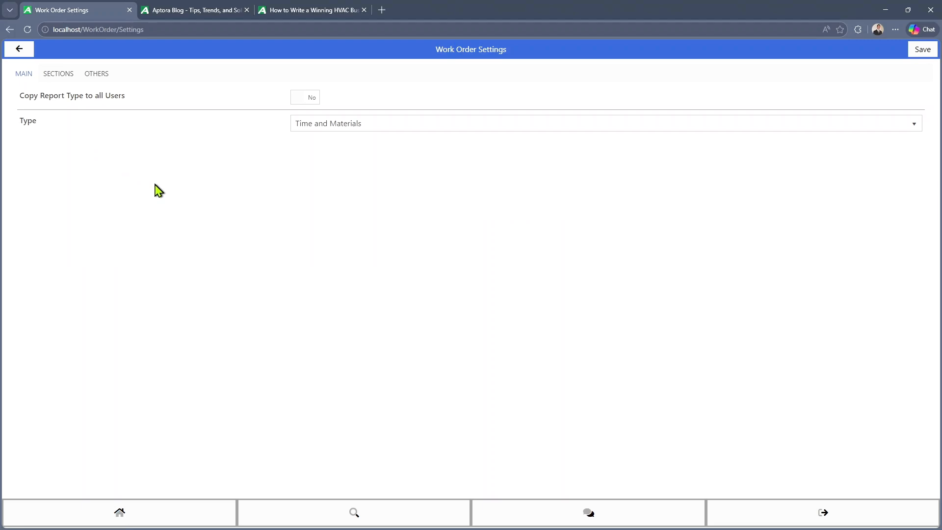
left_click(56, 78)
left_click(94, 78)
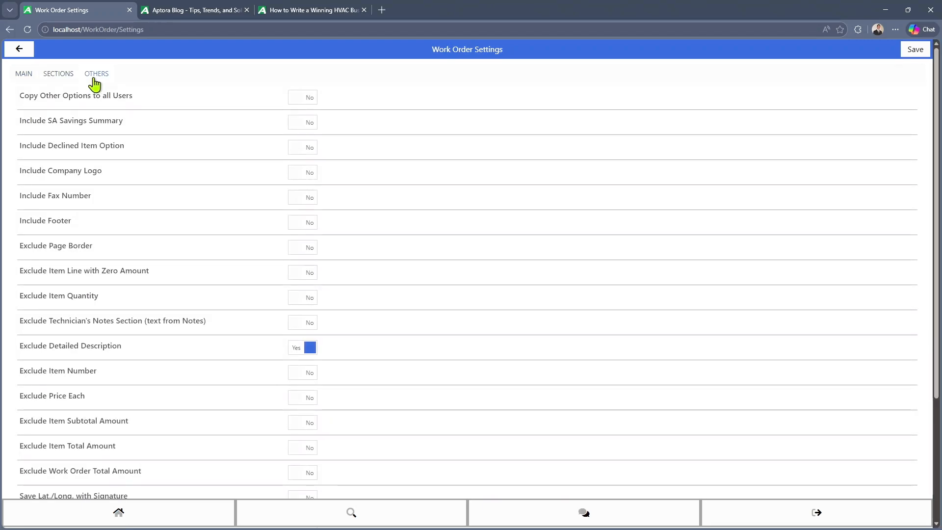
scroll(221, 263, "down", 4)
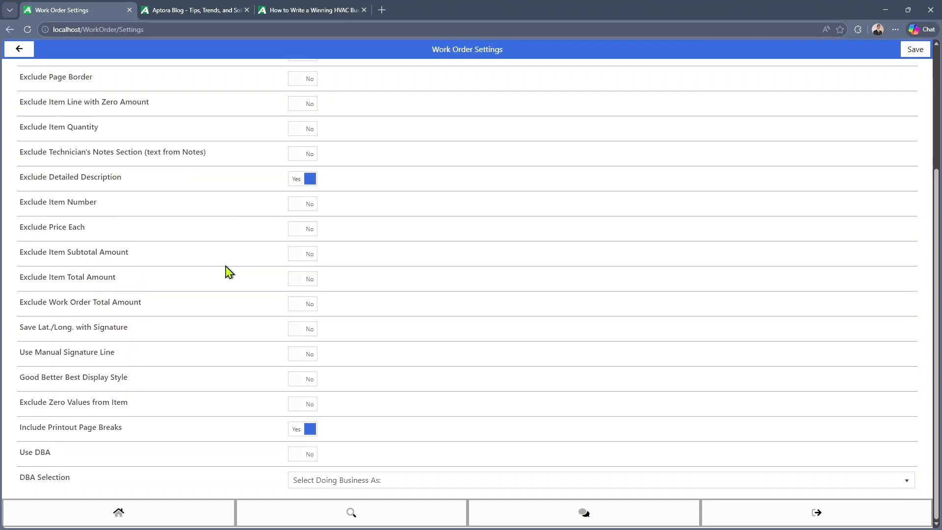
scroll(228, 271, "up", 4)
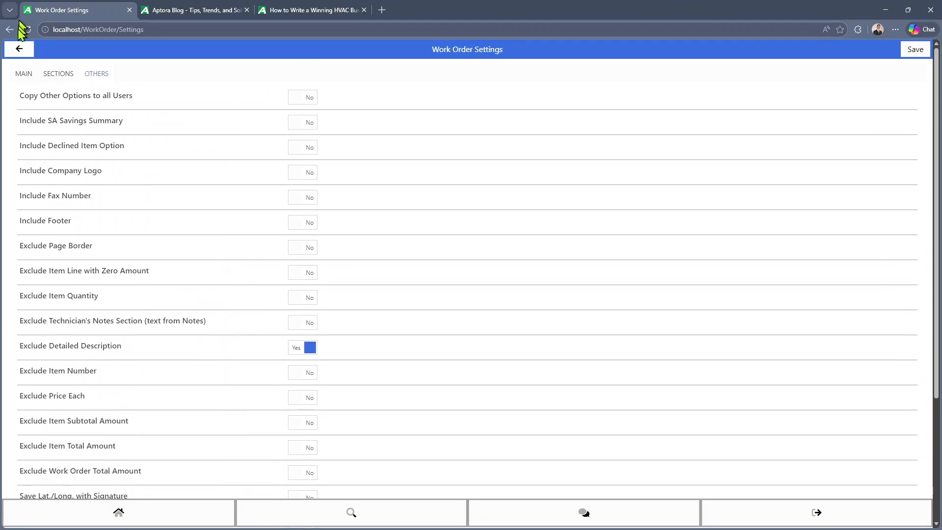
left_click(19, 49)
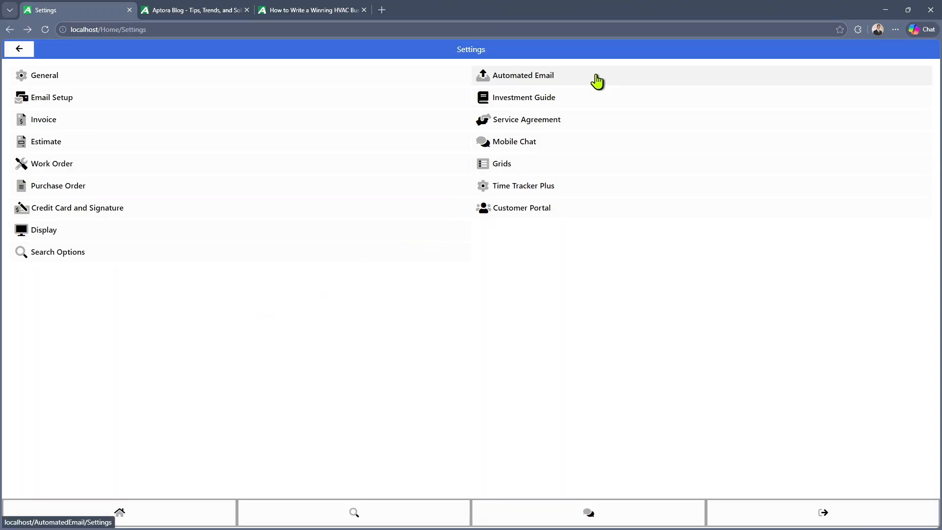
Step: View the General settings and go back to the home screen
left_click(23, 78)
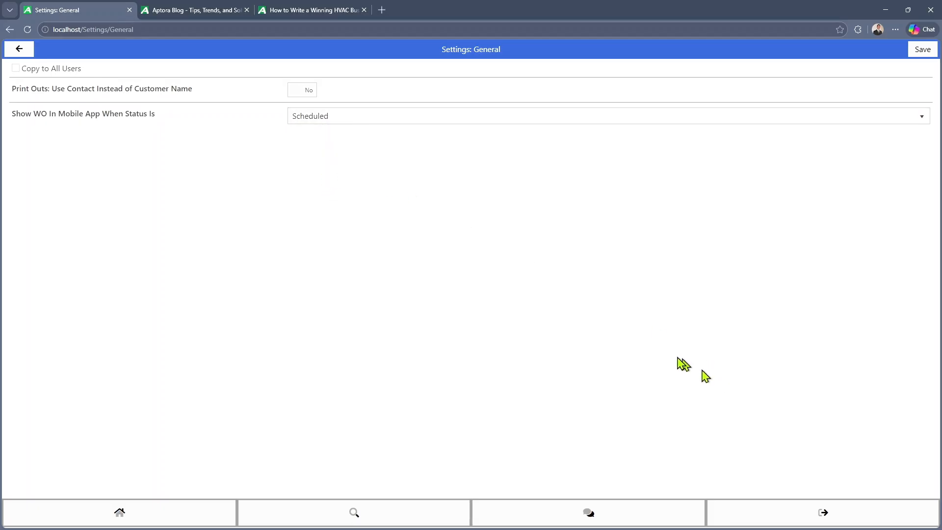
left_click(126, 511)
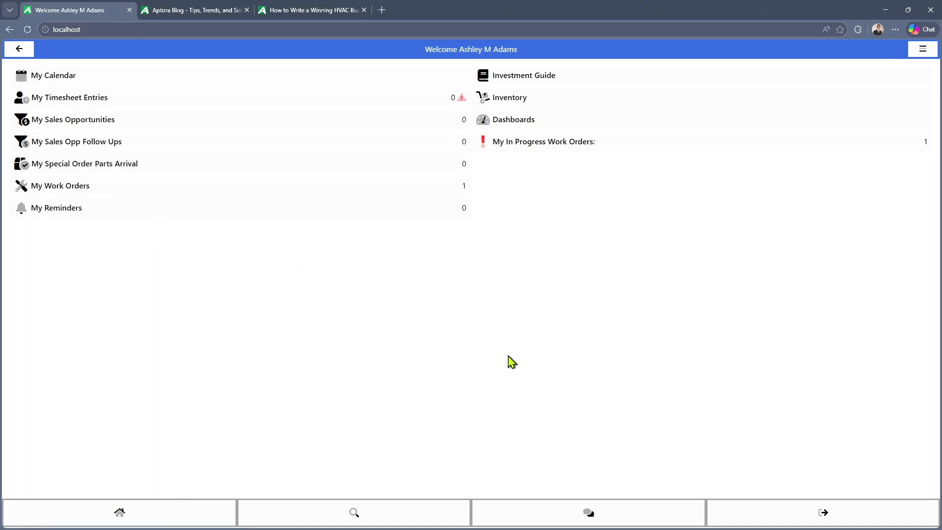
Step: Reopen the General settings, check the choices for Show WO In Mobile App When Status Is, and return to the Settings list
left_click(923, 53)
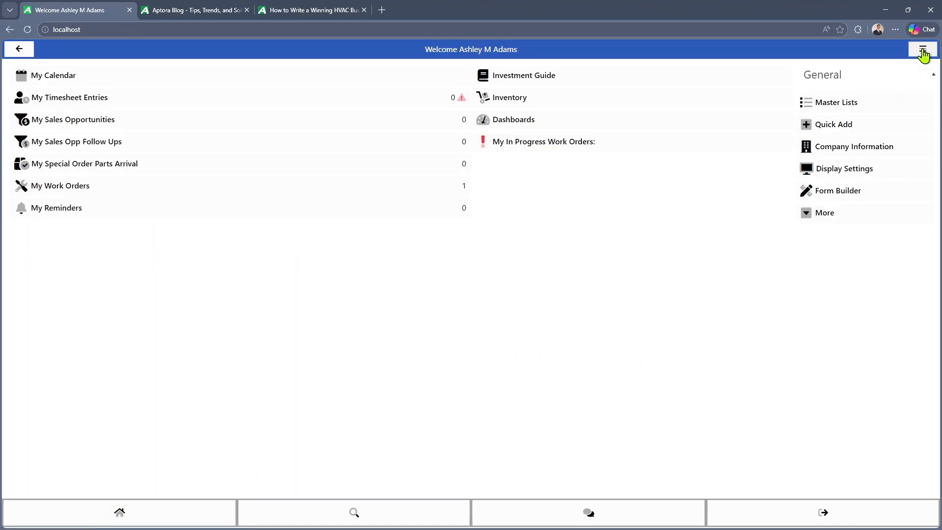
left_click(840, 215)
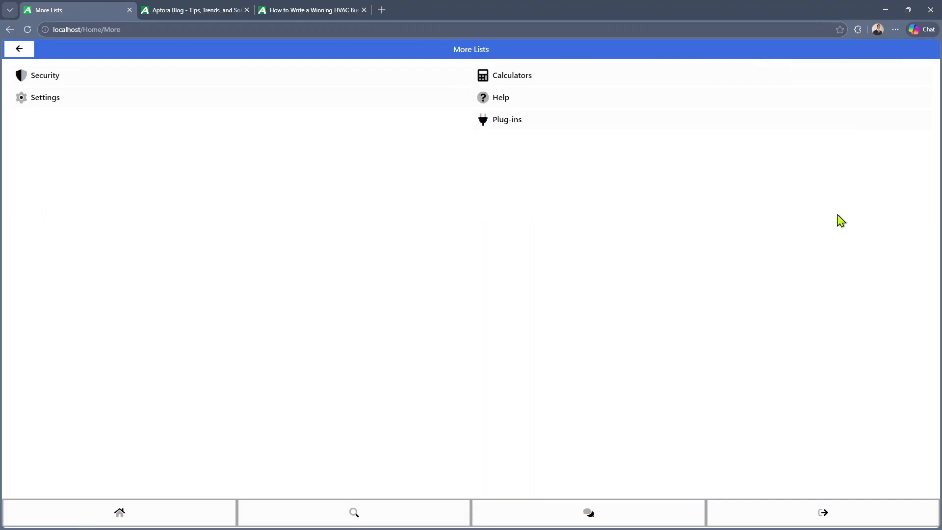
left_click(26, 105)
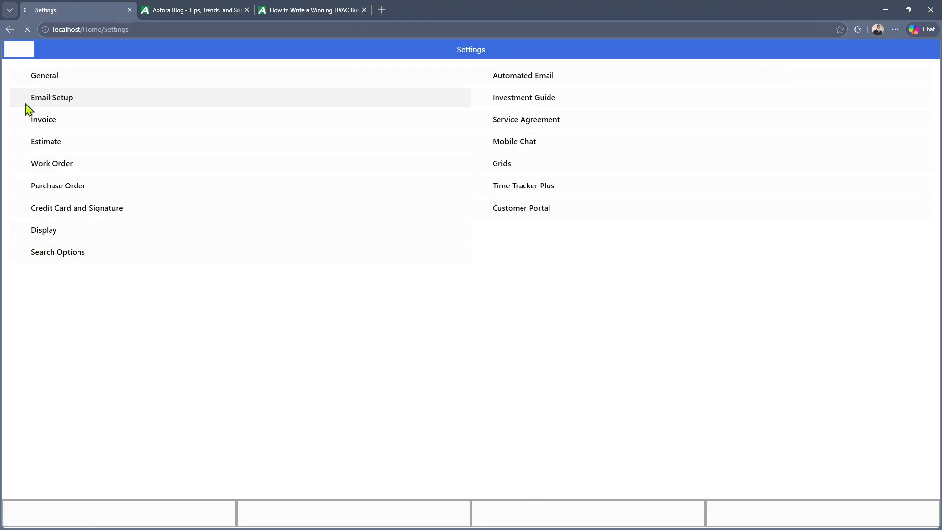
left_click(51, 76)
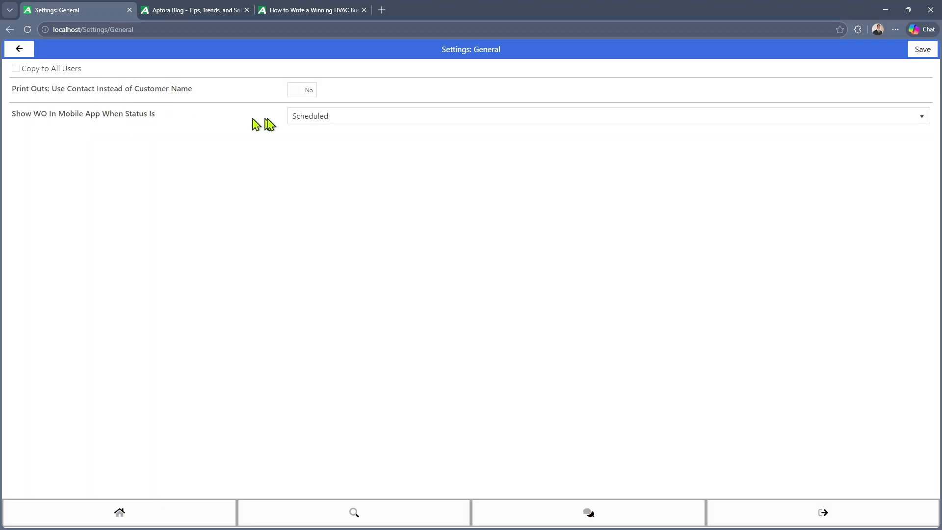
left_click(306, 119)
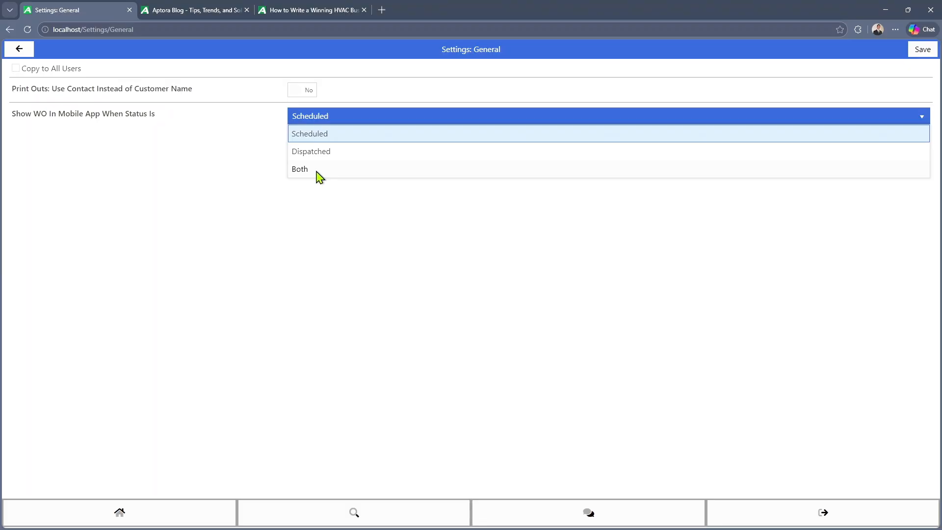
left_click(195, 152)
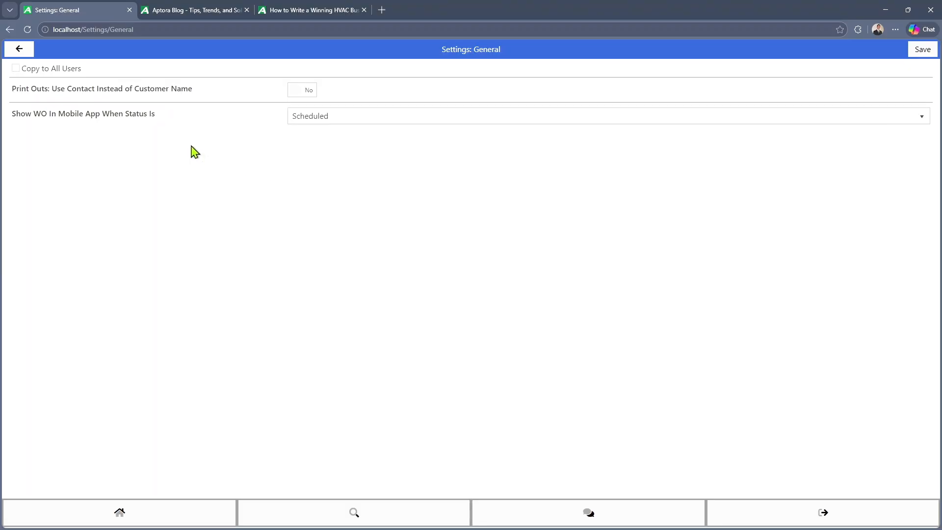
left_click(19, 50)
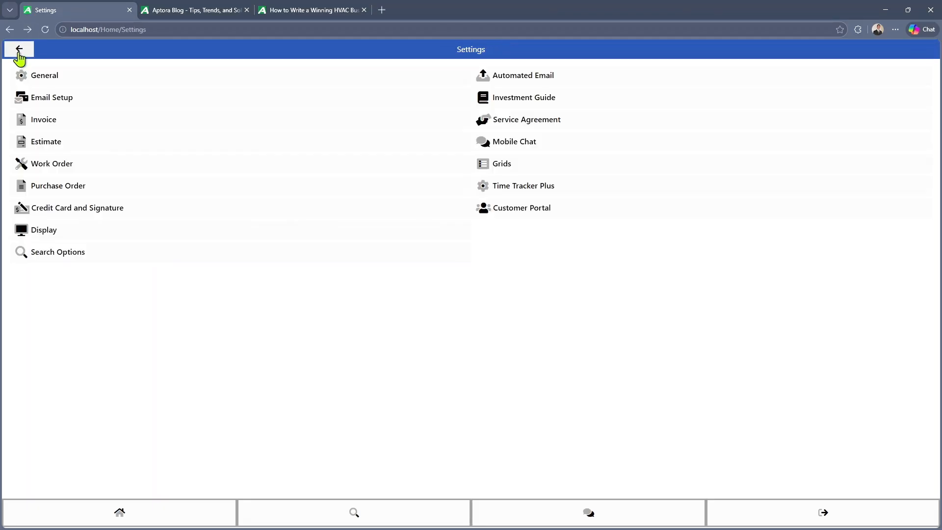